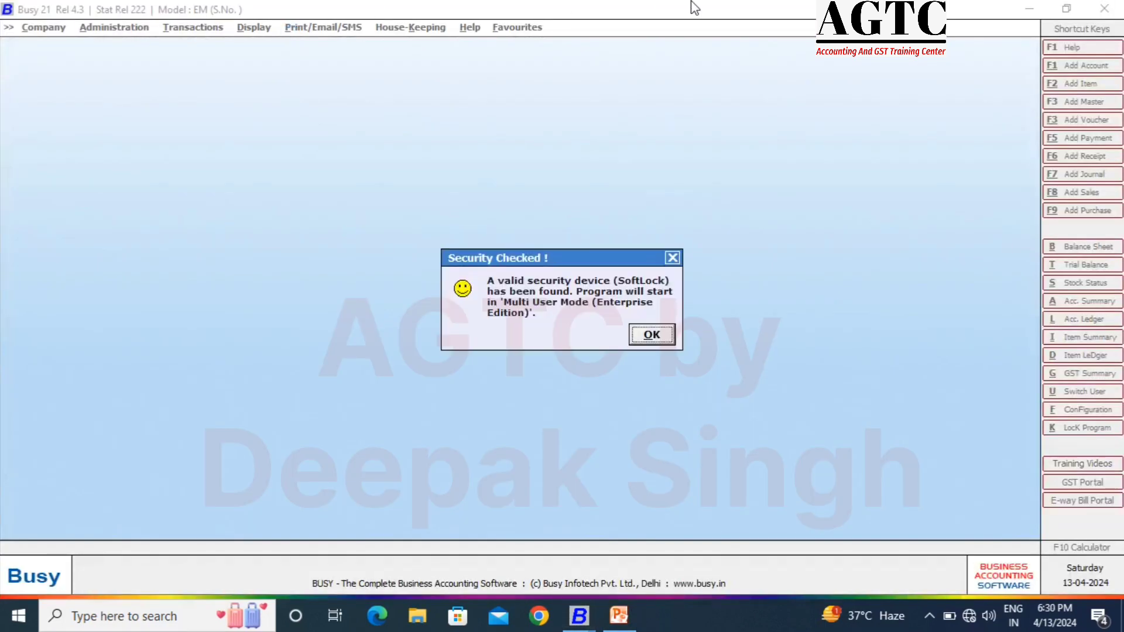
Step: Acknowledge the security check, open the M/S GHANSHYAM TRADERS company, and log in with the user name and account password
{"action": "key", "text": "Return"}
{"action": "key", "text": "Return"}
{"action": "key", "text": "Return"}
{"action": "type", "text": "ghanshyam"}
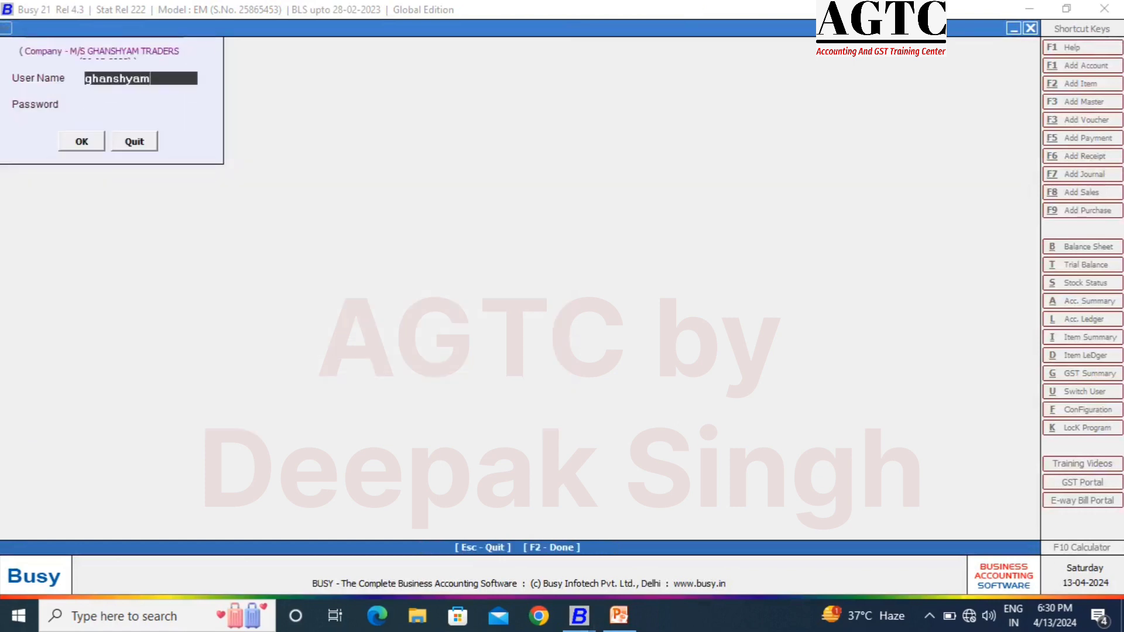
{"action": "key", "text": "Return"}
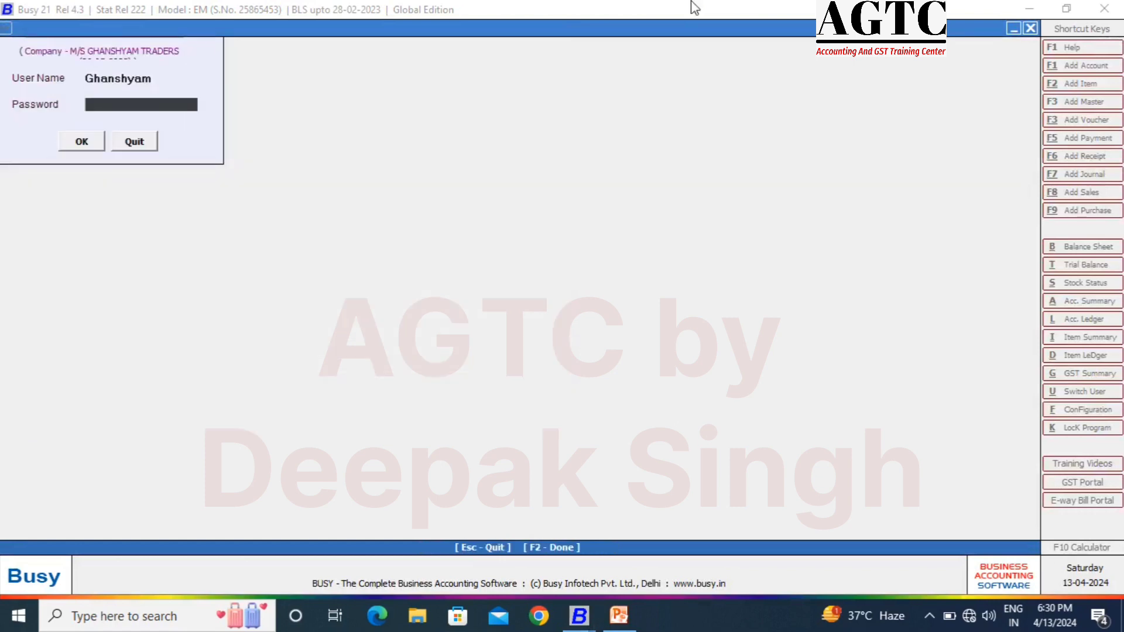
{"action": "type", "text": "********"}
{"action": "key", "text": "Return"}
{"action": "key", "text": "Return"}
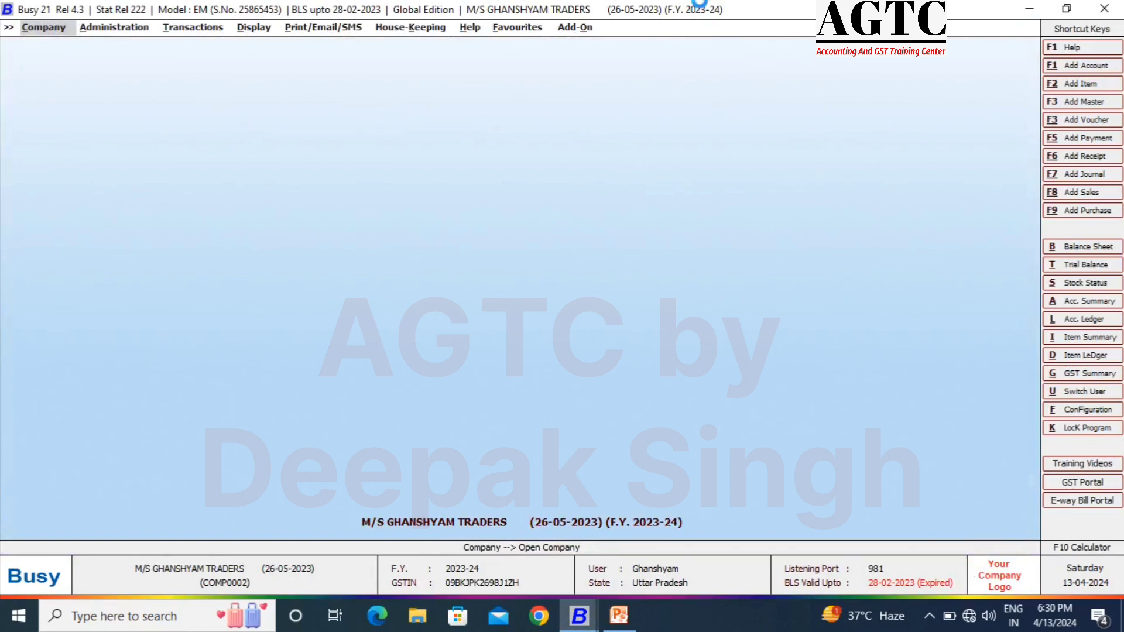
Step: Find the party-wise Standard-Date/Voucher-wise report under Purchase Analysis
{"action": "key", "text": "Right"}
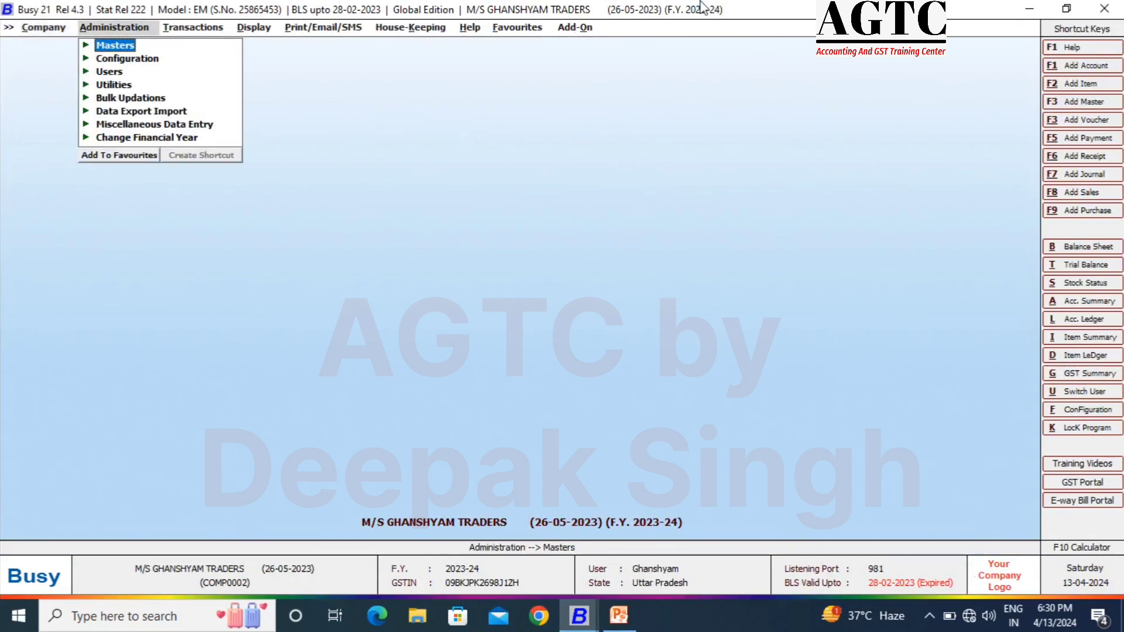
{"action": "key", "text": "Right"}
{"action": "key", "text": "Right"}
{"action": "key", "text": "Escape"}
{"action": "key", "text": "Return"}
{"action": "key", "text": "Down"}
{"action": "key", "text": "Down"}
{"action": "key", "text": "Down"}
{"action": "key", "text": "Down"}
{"action": "key", "text": "Down"}
{"action": "key", "text": "Down"}
{"action": "key", "text": "Down"}
{"action": "key", "text": "Down"}
{"action": "key", "text": "Down"}
{"action": "key", "text": "Down"}
{"action": "key", "text": "Down"}
{"action": "key", "text": "Down"}
{"action": "key", "text": "Down"}
{"action": "key", "text": "Down"}
{"action": "key", "text": "Down"}
{"action": "key", "text": "Down"}
{"action": "key", "text": "Down"}
{"action": "key", "text": "Return"}
{"action": "key", "text": "Down"}
{"action": "key", "text": "Down"}
{"action": "key", "text": "Return"}
{"action": "key", "text": "Down"}
{"action": "key", "text": "Return"}
{"action": "key", "text": "Escape"}
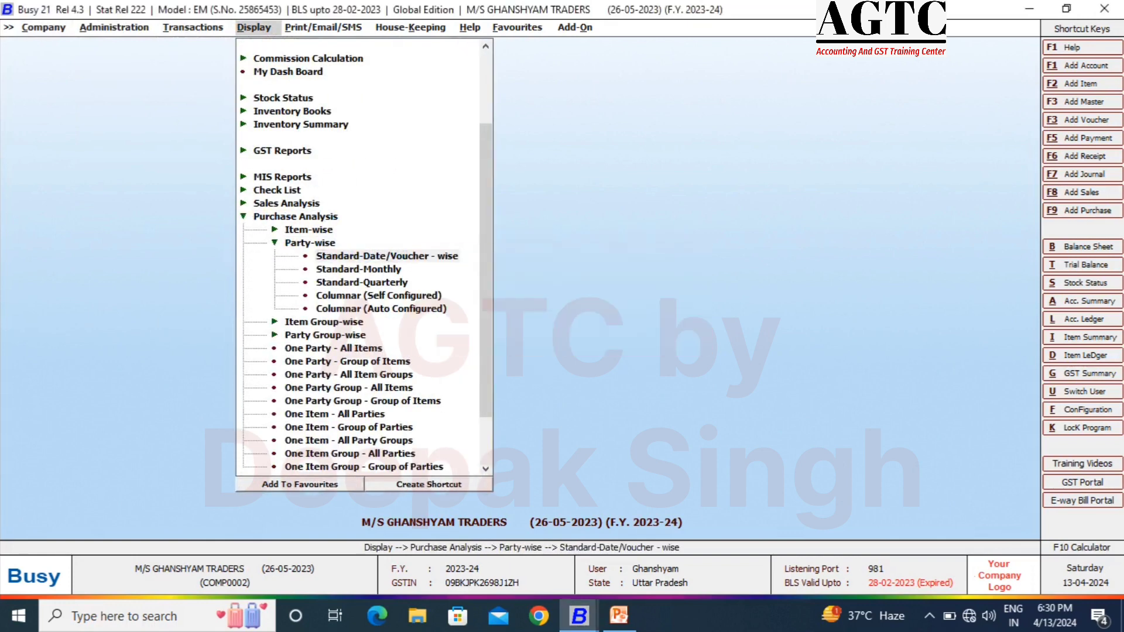
Step: Generate the date/voucher-wise Purchase Analysis report for all accounts from 1-4-2023 to 30-3-2024
{"action": "key", "text": "Return"}
{"action": "key", "text": "Return"}
{"action": "key", "text": "Return"}
{"action": "key", "text": "Return"}
{"action": "left_click", "coordinate": [268, 74]}
{"action": "key", "text": "F2"}
Step: Look through the party list and open the purchase transactions of DABUR INDIA LTD C/O EXCEL ENTERPRISES
{"action": "key", "text": "Down"}
{"action": "key", "text": "Down"}
{"action": "key", "text": "Down"}
{"action": "key", "text": "Down"}
{"action": "key", "text": "Down"}
{"action": "key", "text": "Down"}
{"action": "key", "text": "Down"}
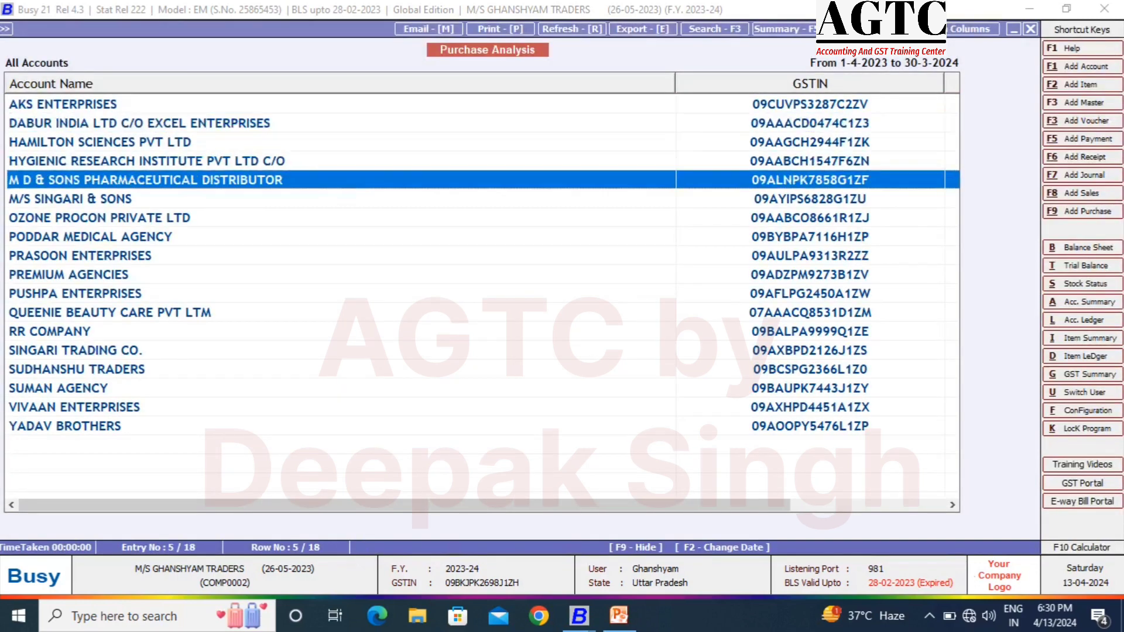
{"action": "key", "text": "Up"}
{"action": "key", "text": "Up"}
{"action": "key", "text": "Up"}
{"action": "key", "text": "Up"}
{"action": "key", "text": "Up"}
{"action": "key", "text": "Up"}
{"action": "key", "text": "Up"}
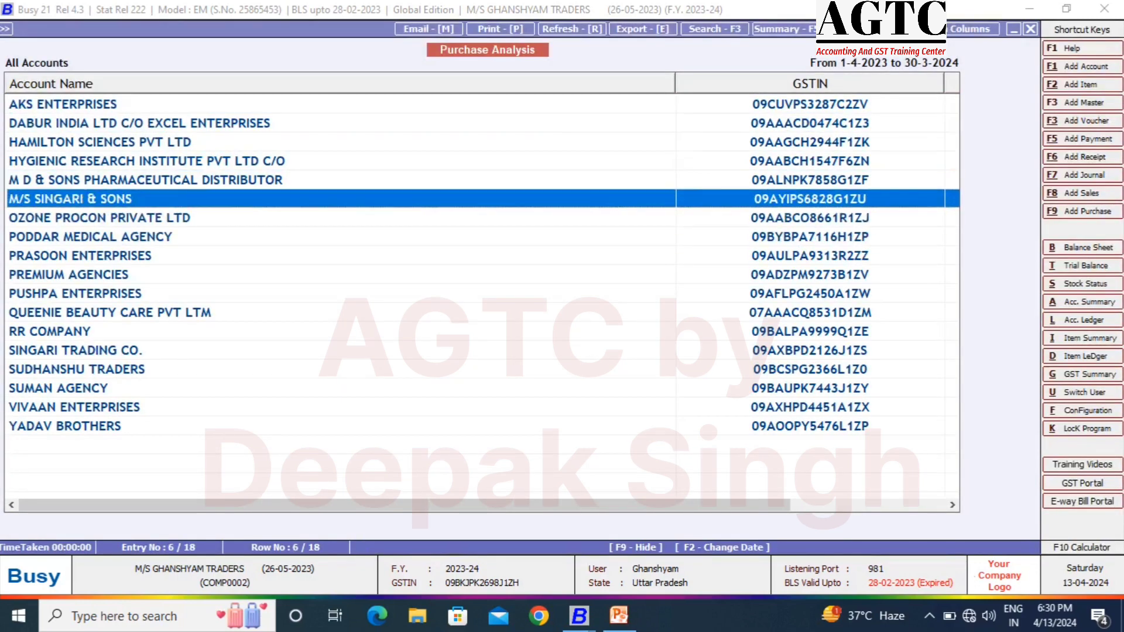
{"action": "key", "text": "Down"}
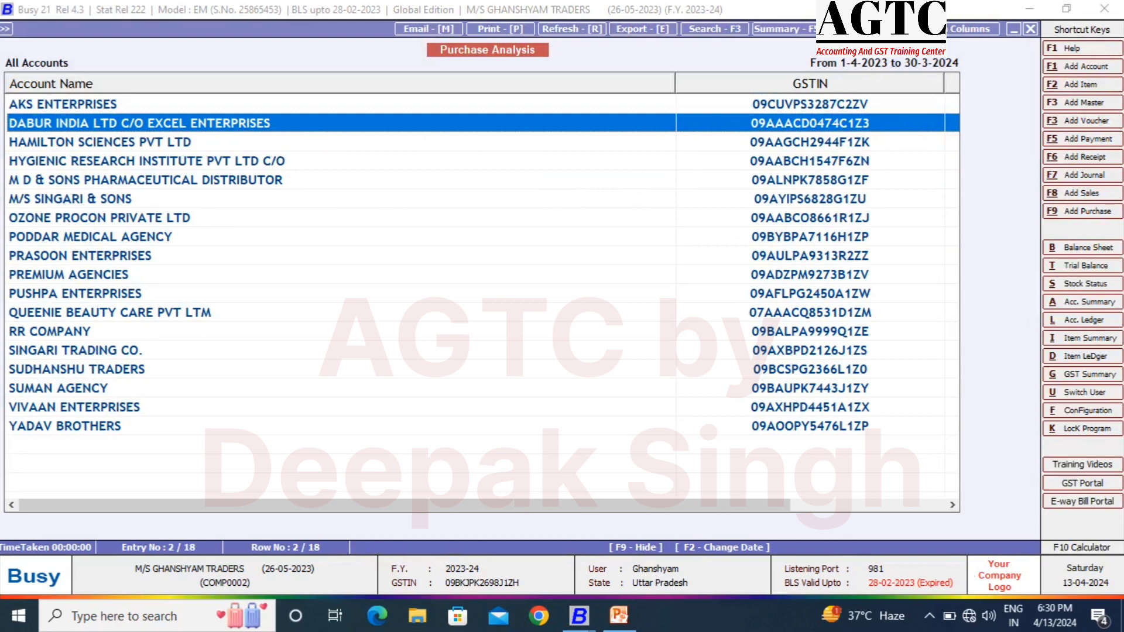
{"action": "key", "text": "Return"}
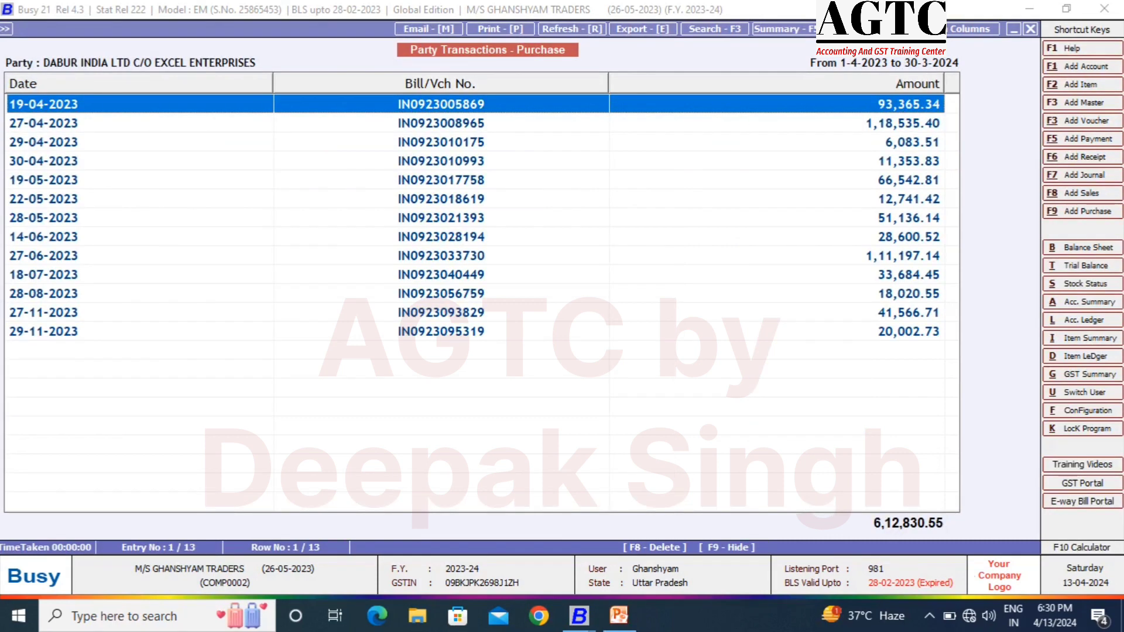
Step: Look through the party's purchase bills, then view and close the one dated 29-11-2023
{"action": "key", "text": "Down"}
{"action": "key", "text": "Down"}
{"action": "key", "text": "Down"}
{"action": "key", "text": "Down"}
{"action": "key", "text": "Down"}
{"action": "key", "text": "Down"}
{"action": "key", "text": "Down"}
{"action": "key", "text": "Down"}
{"action": "key", "text": "Down"}
{"action": "key", "text": "Down"}
{"action": "key", "text": "Down"}
{"action": "key", "text": "Down"}
{"action": "key", "text": "Up"}
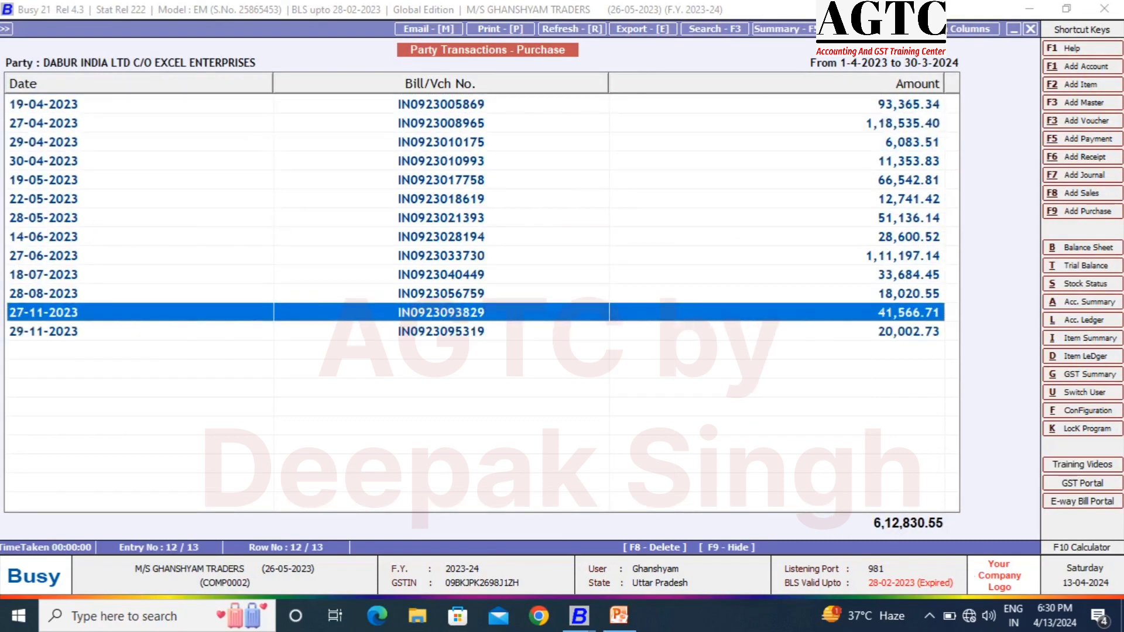
{"action": "key", "text": "Down"}
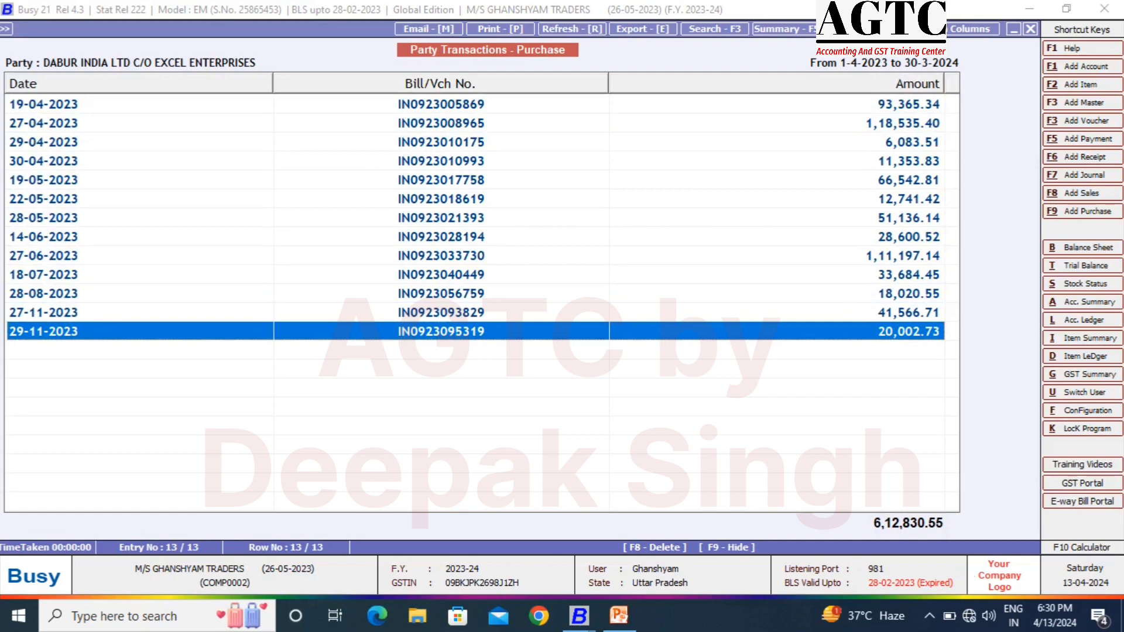
{"action": "key", "text": "Return"}
{"action": "key", "text": "Escape"}
Step: Open the purchase voucher dated 27-06-2023 and examine the quantity of its first item, DA OXY MEN BLEACH 150GM (160)
{"action": "key", "text": "Up"}
{"action": "key", "text": "Up"}
{"action": "key", "text": "Up"}
{"action": "key", "text": "Up"}
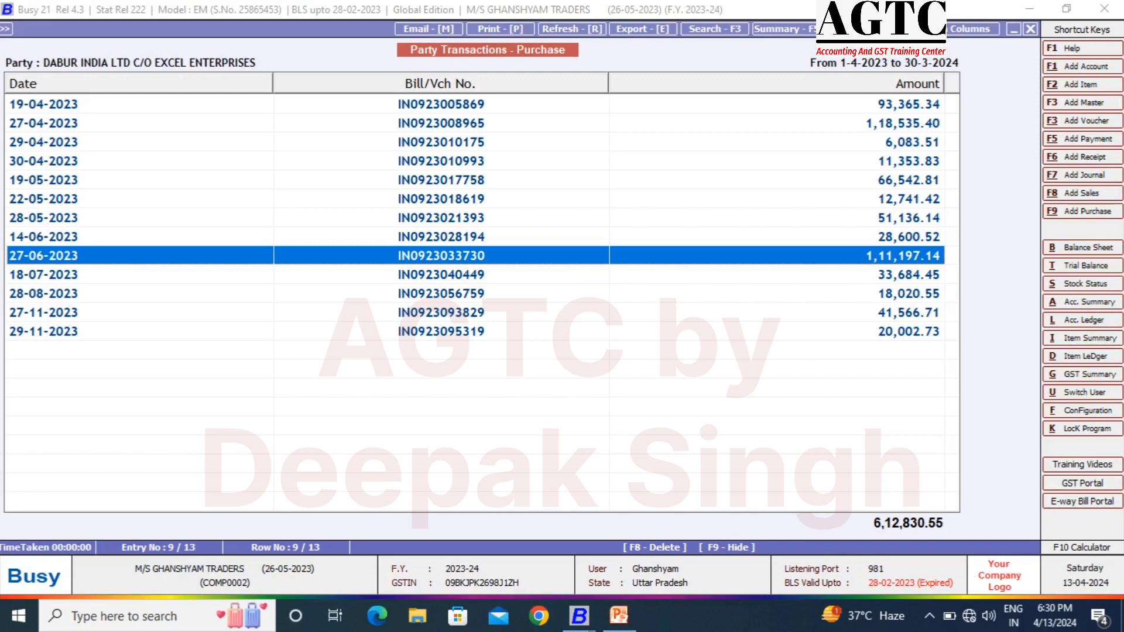
{"action": "key", "text": "Return"}
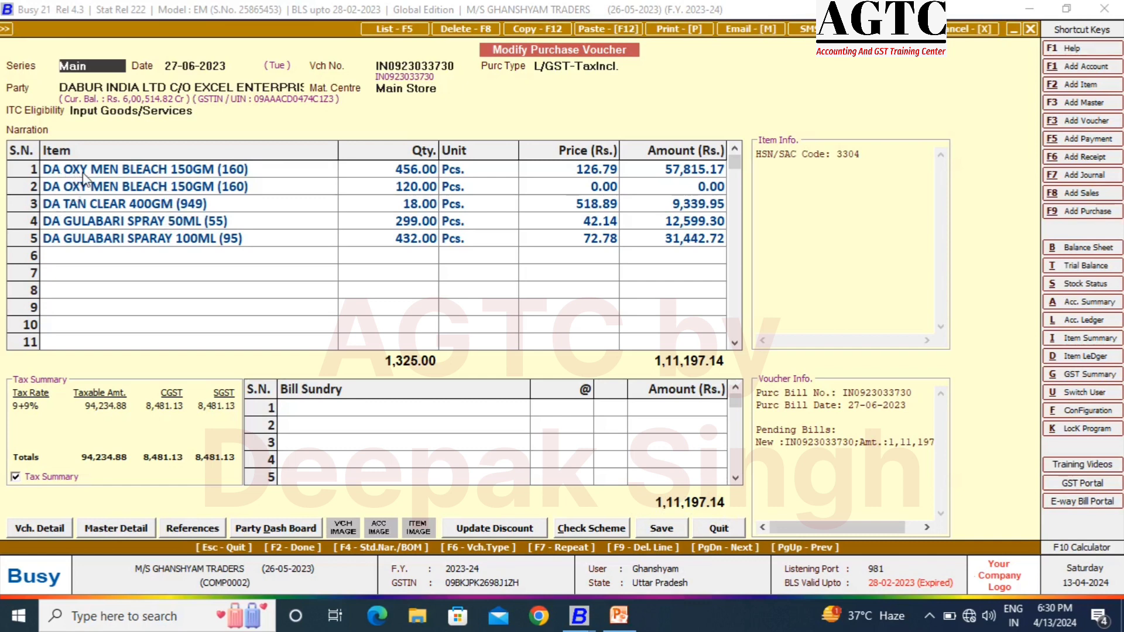
{"action": "left_click", "coordinate": [173, 176]}
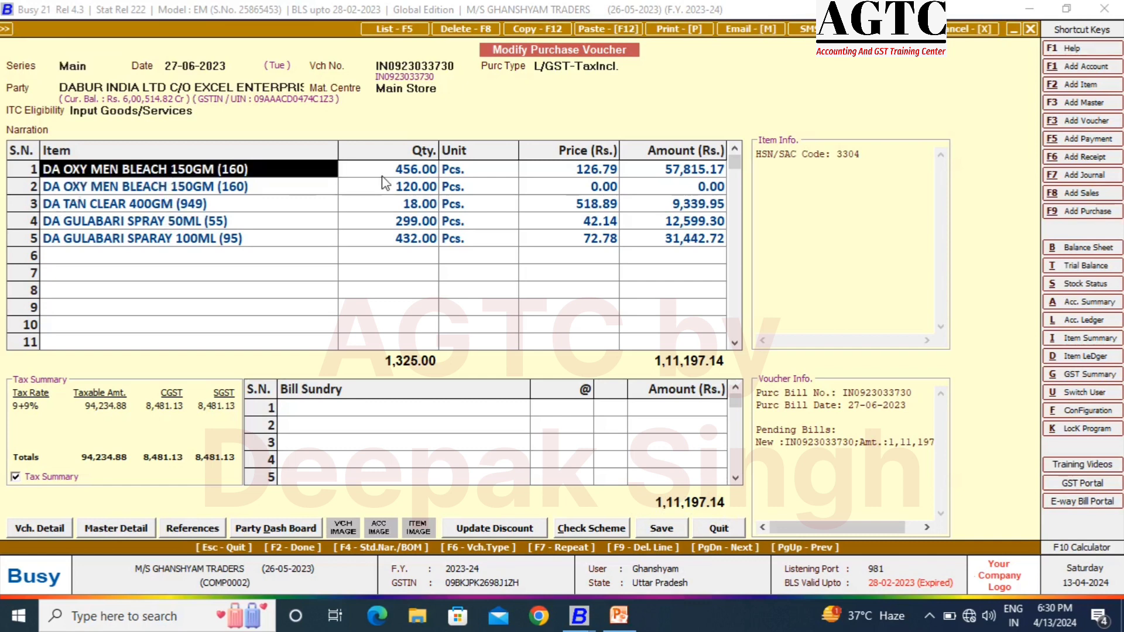
{"action": "left_click", "coordinate": [398, 173]}
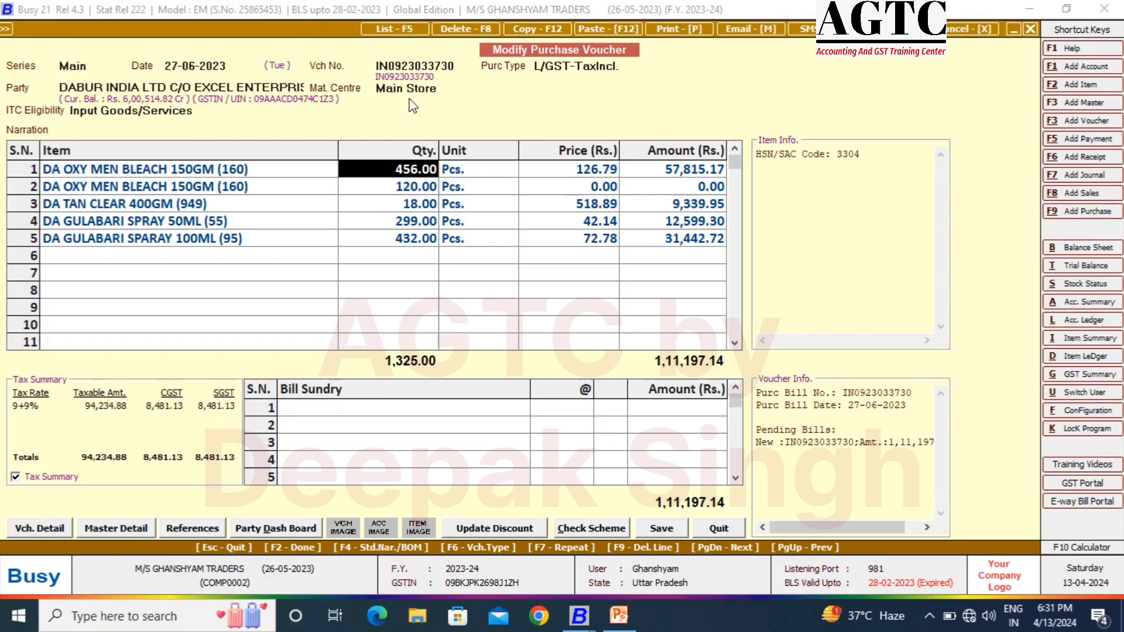
Step: Close the purchase voucher and leave the Purchase Analysis report
{"action": "key", "text": "Escape"}
{"action": "key", "text": "Escape"}
{"action": "key", "text": "Return"}
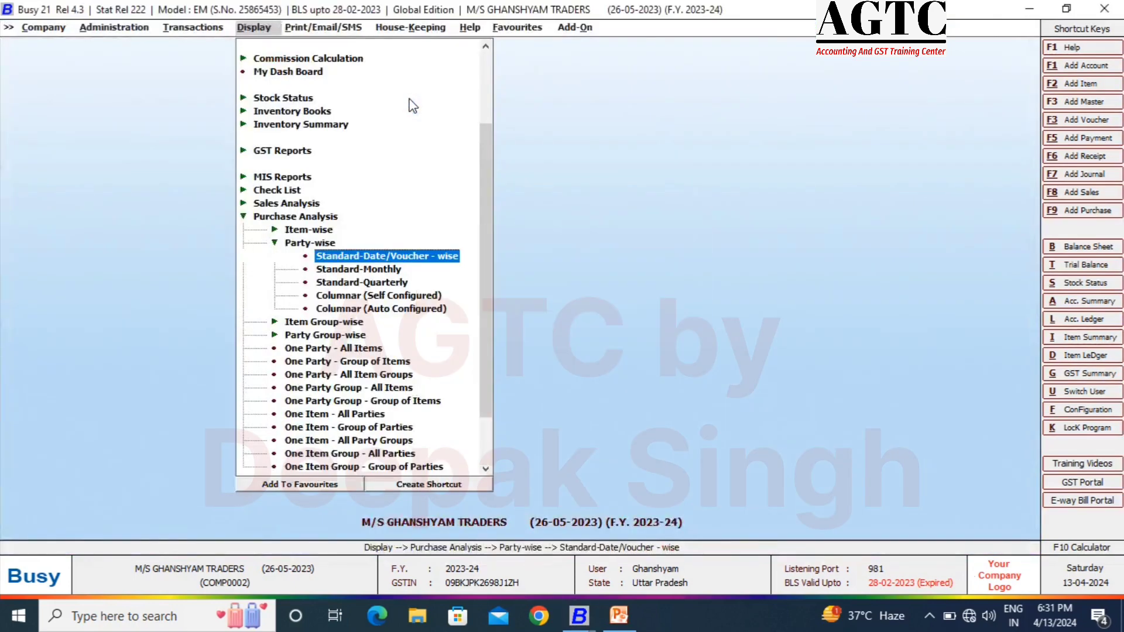
{"action": "key", "text": "Escape"}
{"action": "key", "text": "Escape"}
Step: Start a new Purchase Return (Dr. Note) voucher in the Main series
{"action": "key", "text": "Left"}
{"action": "key", "text": "Down"}
{"action": "key", "text": "Down"}
{"action": "key", "text": "Down"}
{"action": "key", "text": "Down"}
{"action": "key", "text": "Down"}
{"action": "key", "text": "Down"}
{"action": "key", "text": "Down"}
{"action": "key", "text": "Up"}
{"action": "key", "text": "Up"}
{"action": "key", "text": "Up"}
{"action": "key", "text": "Up"}
{"action": "key", "text": "Up"}
{"action": "key", "text": "Down"}
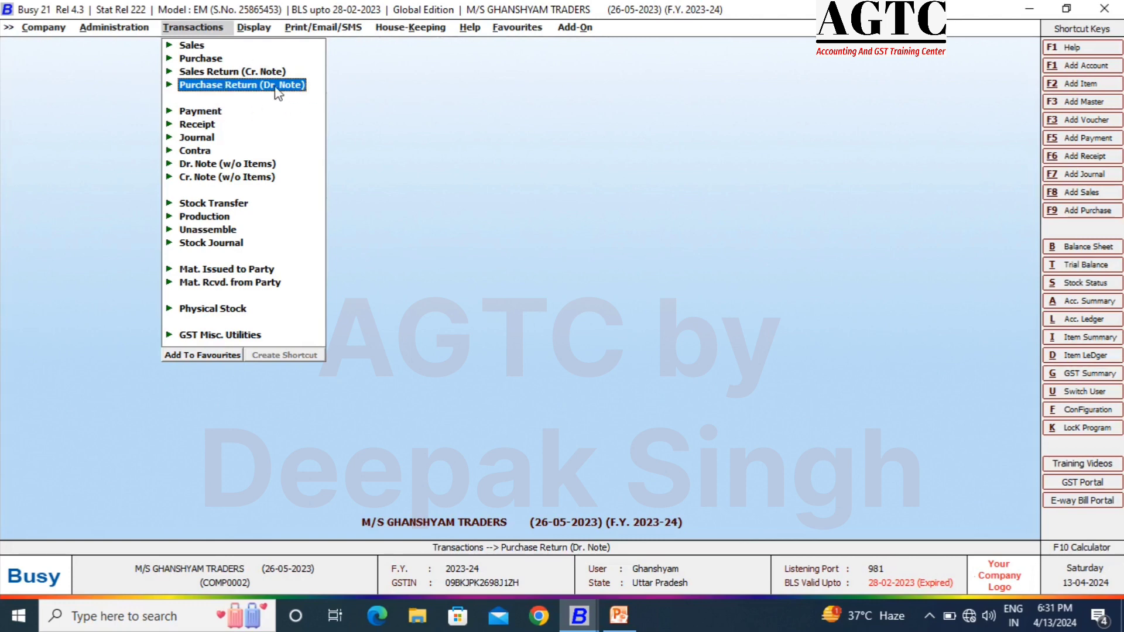
{"action": "key", "text": "Down"}
{"action": "key", "text": "Down"}
{"action": "key", "text": "Down"}
{"action": "key", "text": "Down"}
{"action": "key", "text": "Down"}
{"action": "key", "text": "Down"}
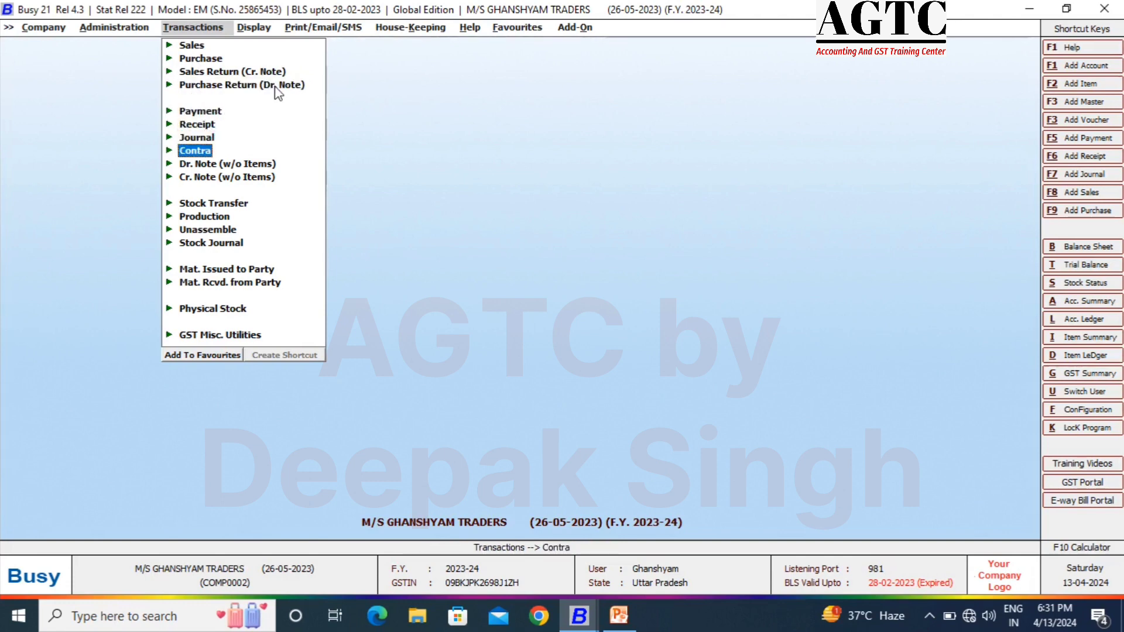
{"action": "key", "text": "Up"}
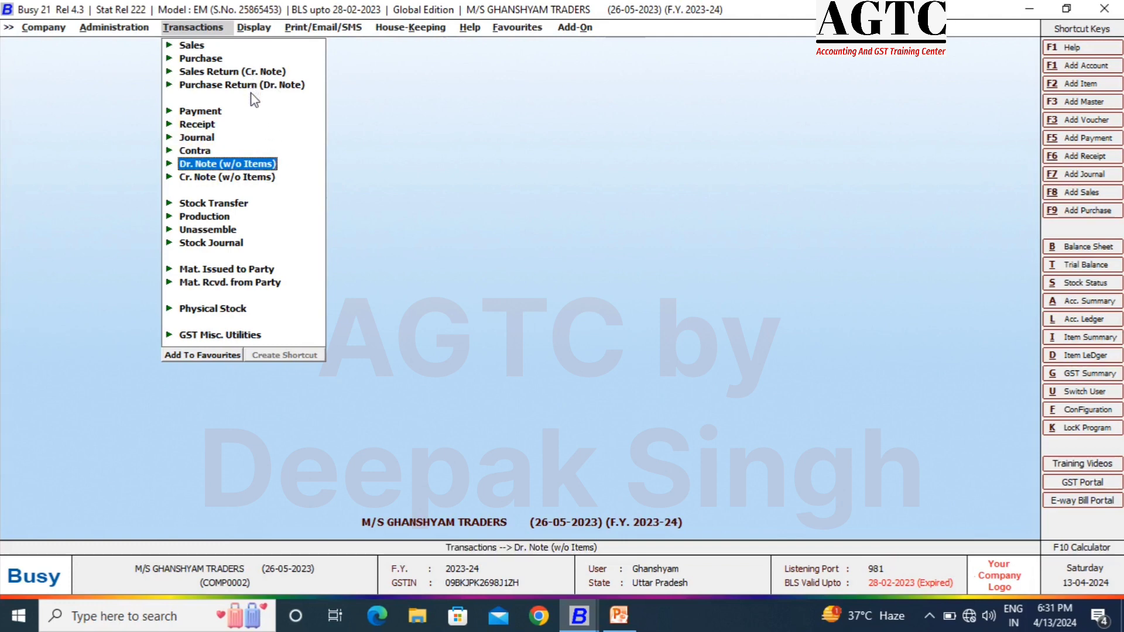
{"action": "left_click", "coordinate": [219, 88]}
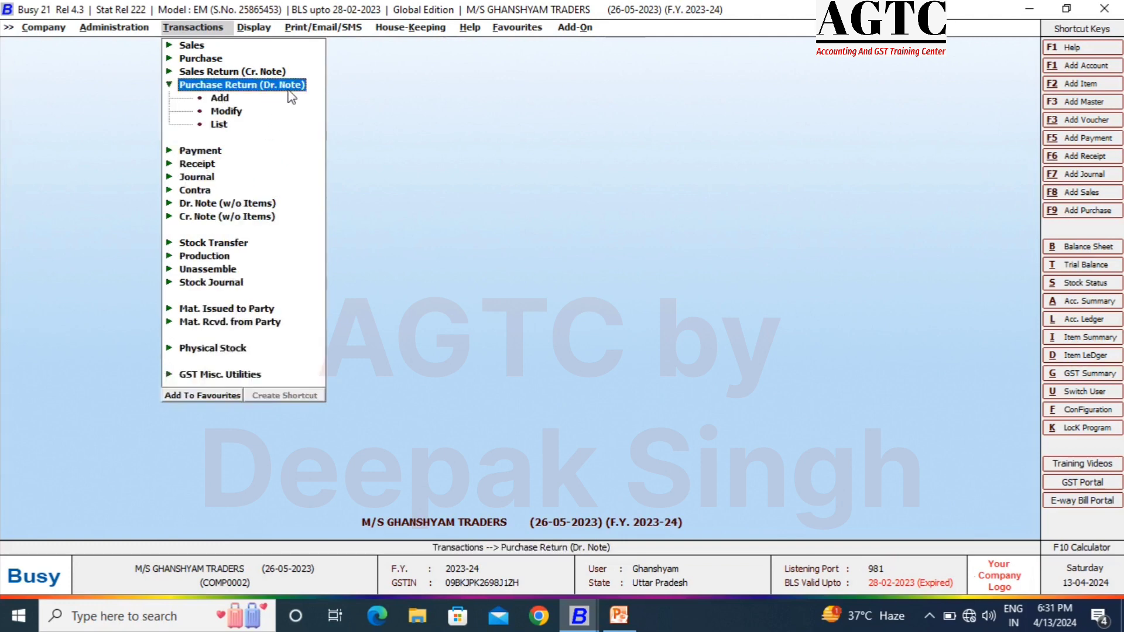
{"action": "key", "text": "Return"}
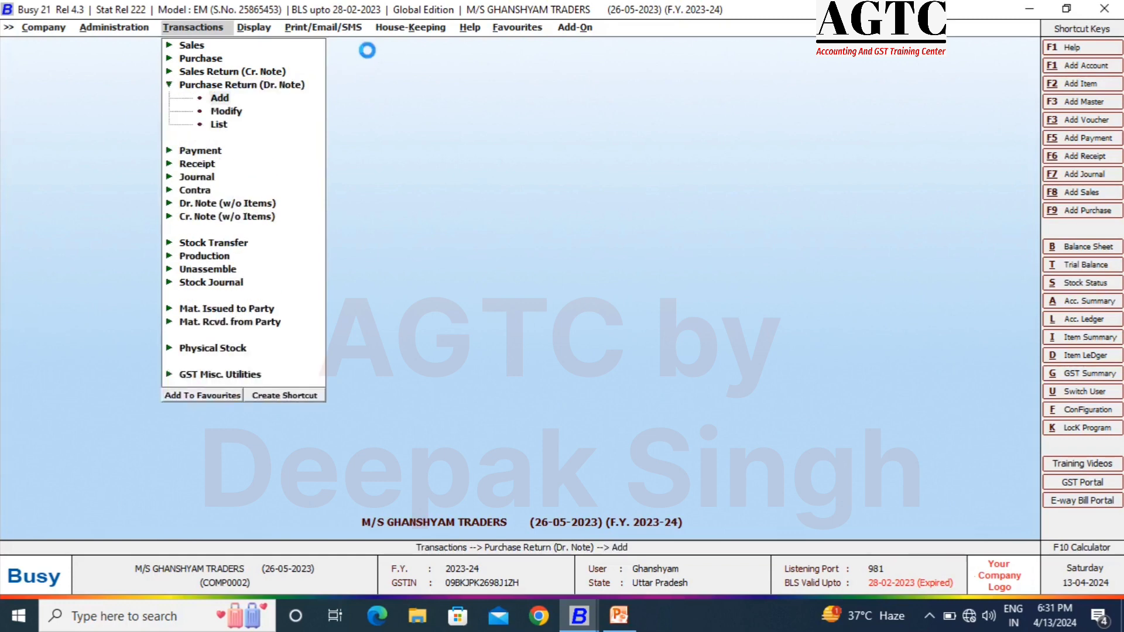
{"action": "key", "text": "Return"}
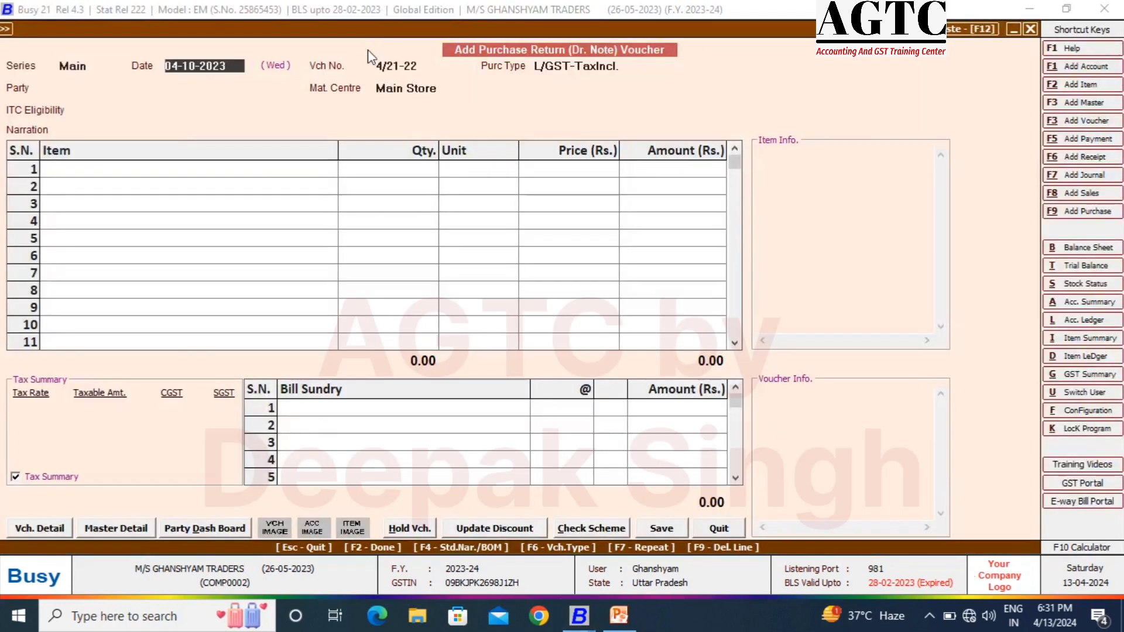
Step: Open the account ledger of DABUR INDIA LTD C/O EXCEL ENTERPRISES for 01-04-2023 to 30-03-2024
{"action": "key", "text": "alt+l"}
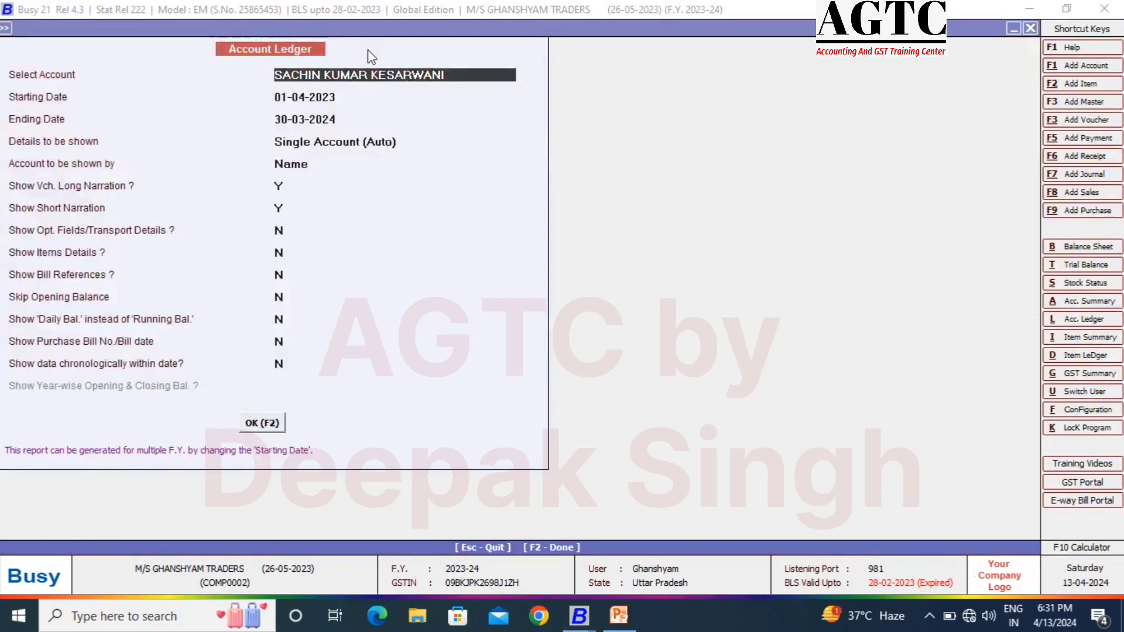
{"action": "type", "text": "dab"}
{"action": "key", "text": "Return"}
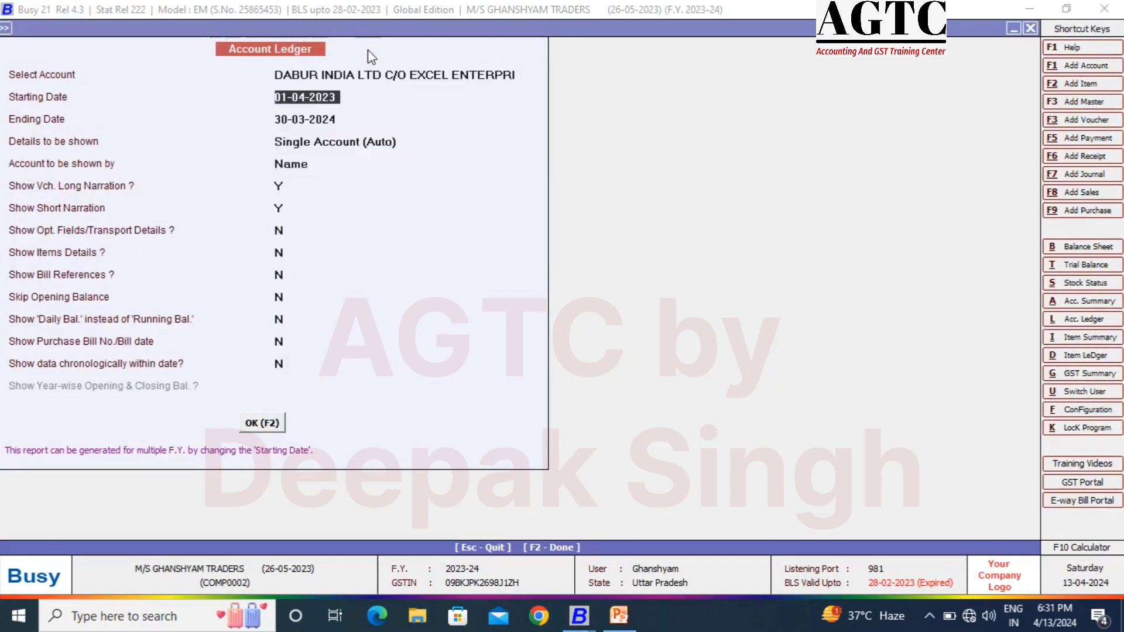
{"action": "key", "text": "F2"}
Step: Locate the 27-06-2023 purchase entry in the ledger and open its voucher
{"action": "key", "text": "Down"}
{"action": "key", "text": "Down"}
{"action": "key", "text": "Down"}
{"action": "key", "text": "Down"}
{"action": "key", "text": "Down"}
{"action": "key", "text": "Down"}
{"action": "key", "text": "Down"}
{"action": "key", "text": "Down"}
{"action": "key", "text": "Down"}
{"action": "key", "text": "Down"}
{"action": "key", "text": "Down"}
{"action": "key", "text": "Down"}
{"action": "key", "text": "Down"}
{"action": "key", "text": "Down"}
{"action": "key", "text": "Down"}
{"action": "key", "text": "Down"}
{"action": "key", "text": "Down"}
{"action": "key", "text": "Down"}
{"action": "key", "text": "Down"}
{"action": "key", "text": "Down"}
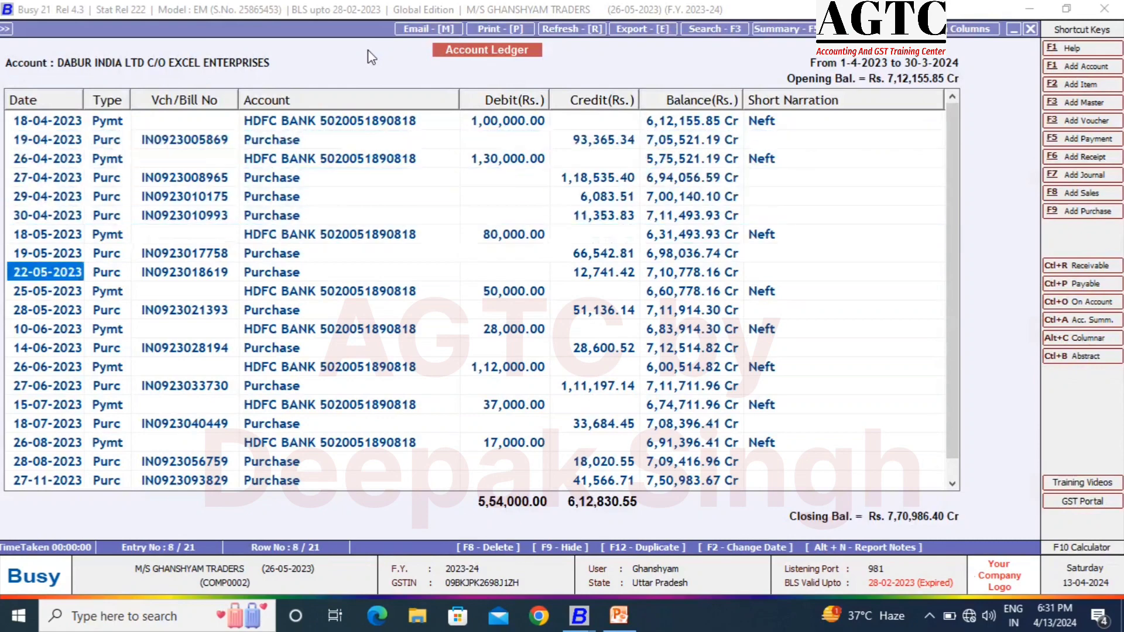
{"action": "key", "text": "Up"}
{"action": "key", "text": "Up"}
{"action": "key", "text": "Up"}
{"action": "key", "text": "Up"}
{"action": "key", "text": "Up"}
{"action": "key", "text": "Up"}
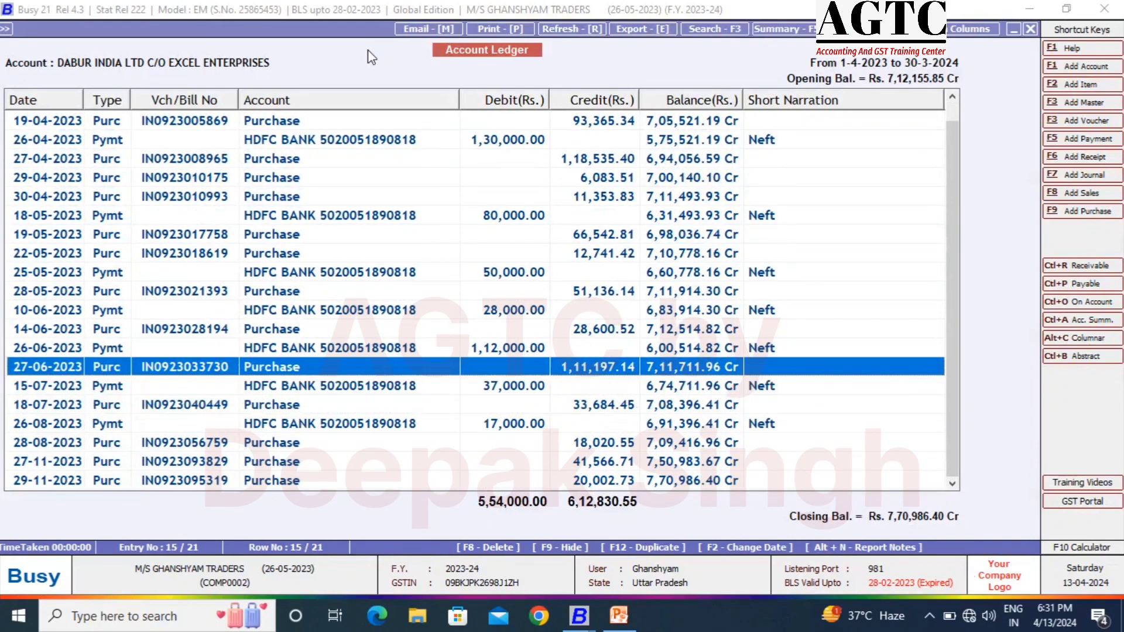
{"action": "key", "text": "Return"}
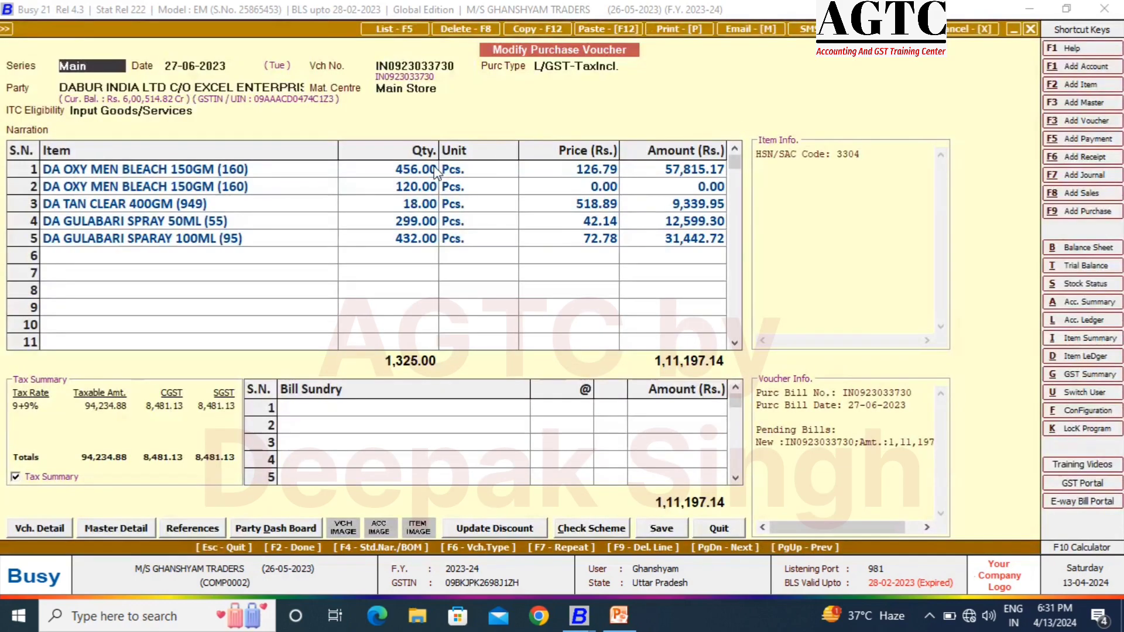
Step: Copy the 27-06-2023 purchase voucher's number and return to the new purchase return voucher
{"action": "left_click", "coordinate": [376, 68]}
{"action": "key", "text": "ctrl+c"}
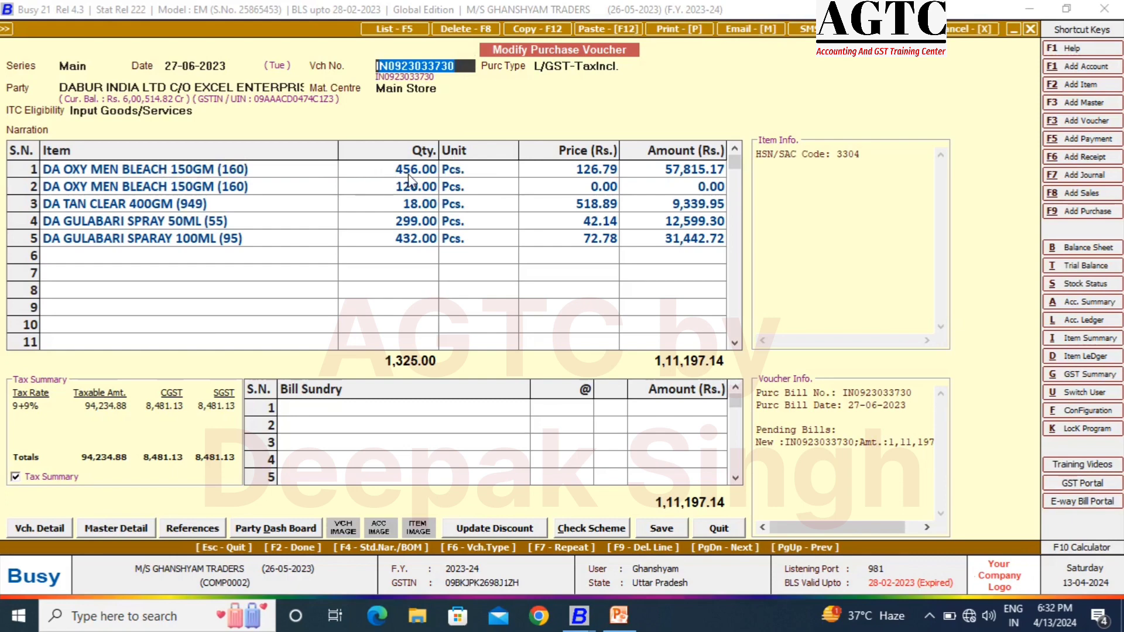
{"action": "key", "text": "alt+l"}
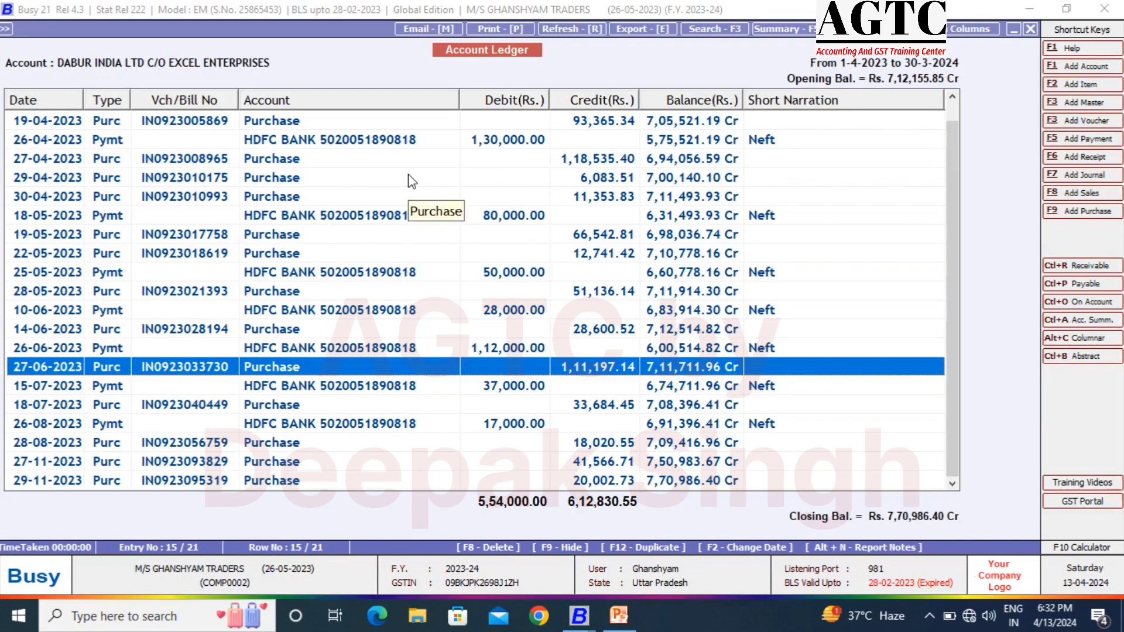
{"action": "key", "text": "Escape"}
{"action": "key", "text": "Escape"}
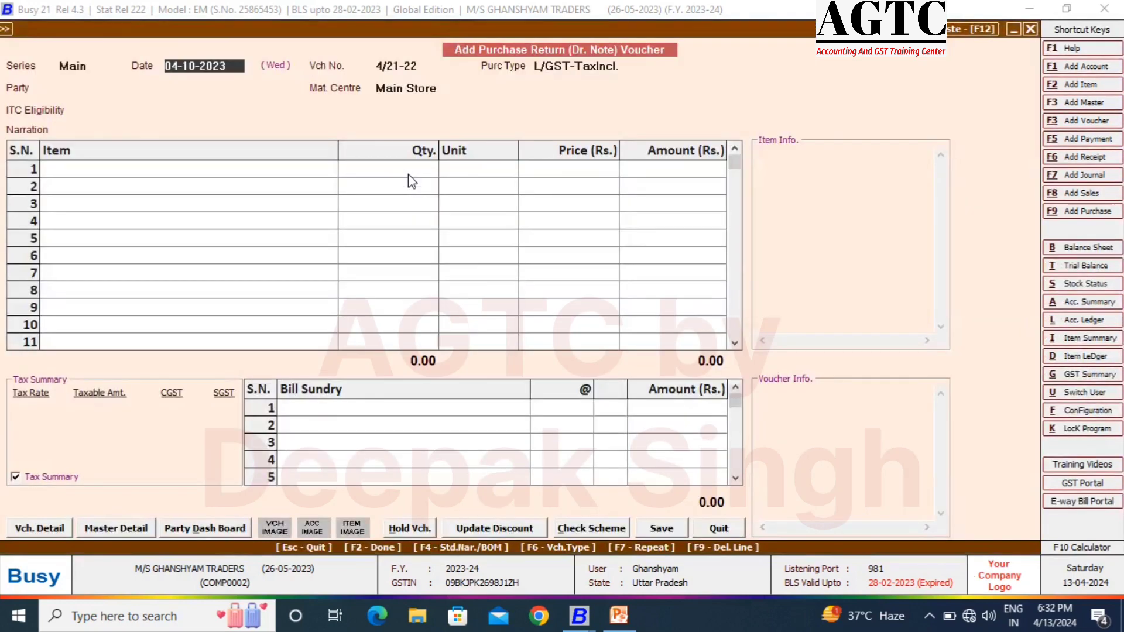
Step: Check the 27-06-2023 purchase entry in the account ledger of DABUR INDIA LTD C/O EXCEL ENTERPRISES and return to the purchase return voucher
{"action": "key", "text": "alt+l"}
{"action": "key", "text": "F2"}
{"action": "key", "text": "Down"}
{"action": "key", "text": "Down"}
{"action": "key", "text": "Down"}
{"action": "key", "text": "Down"}
{"action": "key", "text": "Down"}
{"action": "key", "text": "Down"}
{"action": "key", "text": "Down"}
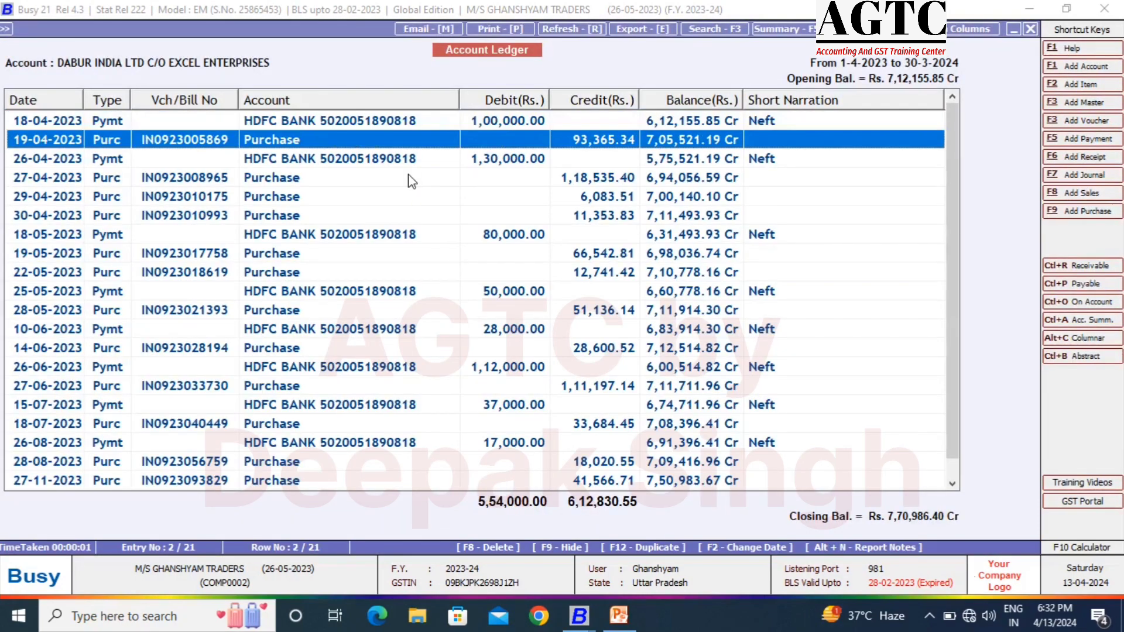
{"action": "key", "text": "Down"}
{"action": "key", "text": "Down"}
{"action": "key", "text": "Down"}
{"action": "key", "text": "Down"}
{"action": "key", "text": "Down"}
{"action": "key", "text": "Down"}
{"action": "key", "text": "Down"}
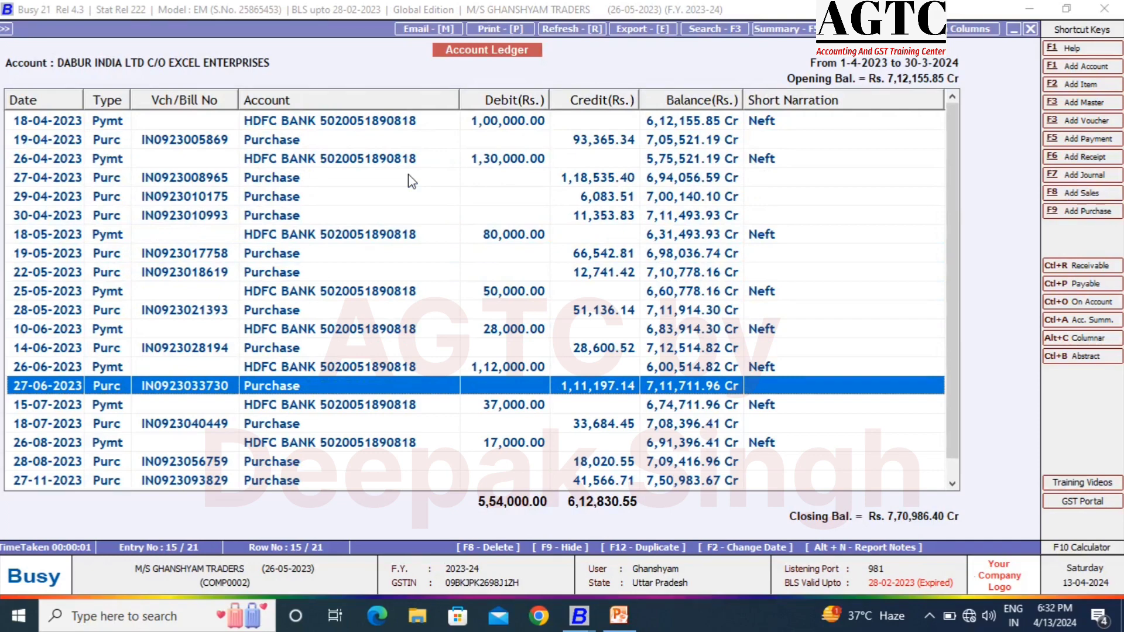
{"action": "key", "text": "Escape"}
{"action": "key", "text": "Escape"}
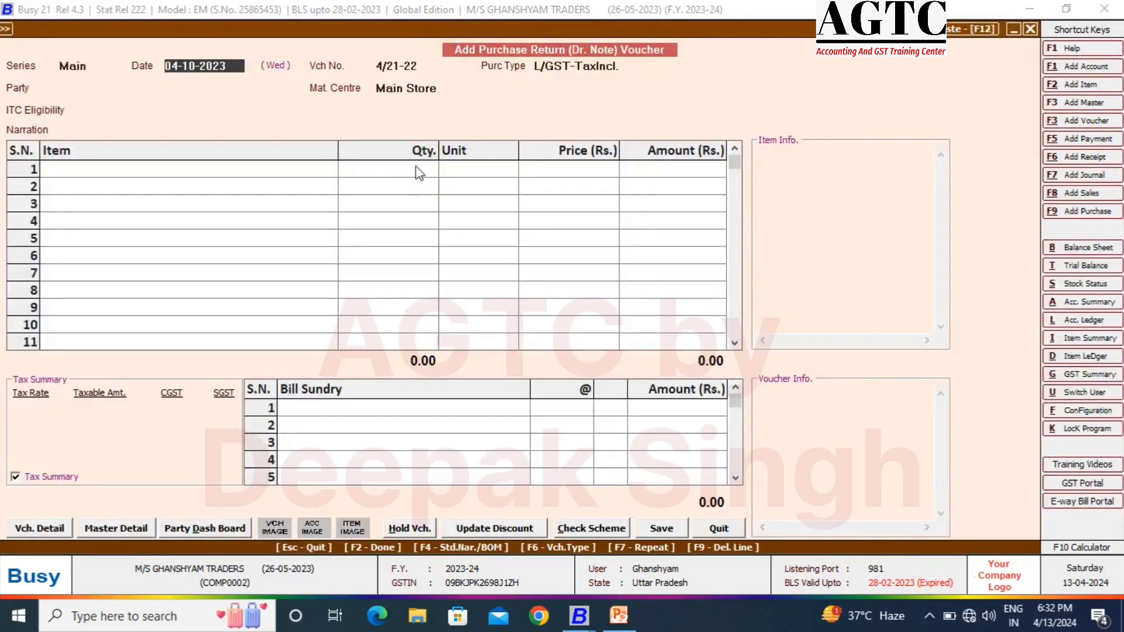
Step: Date the purchase return 28-06-2023 with purchase type L/GST-TaxIncl. and party DABUR INDIA LTD C/O EXCEL ENTERPRISES
{"action": "type", "text": "-6"}
{"action": "key", "text": "Return"}
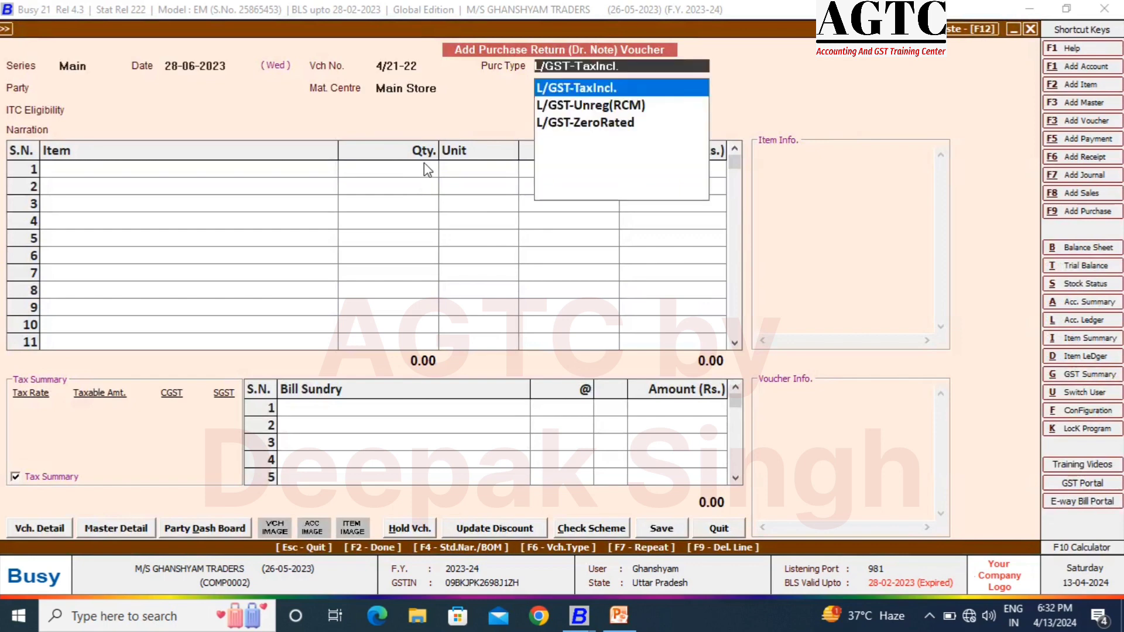
{"action": "key", "text": "Return"}
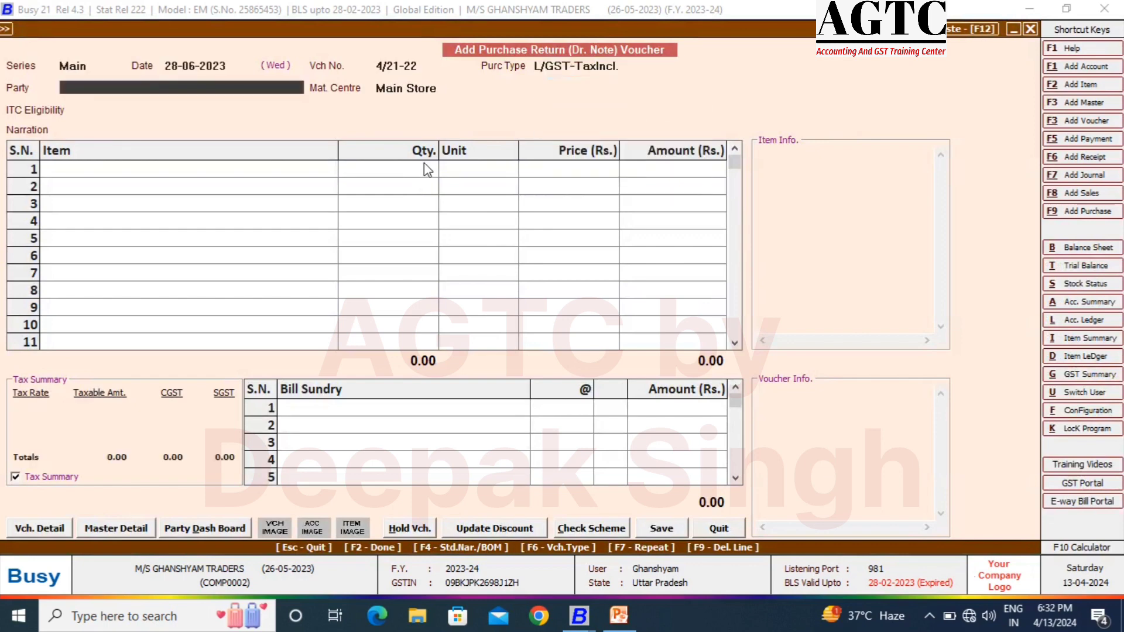
{"action": "type", "text": "df"}
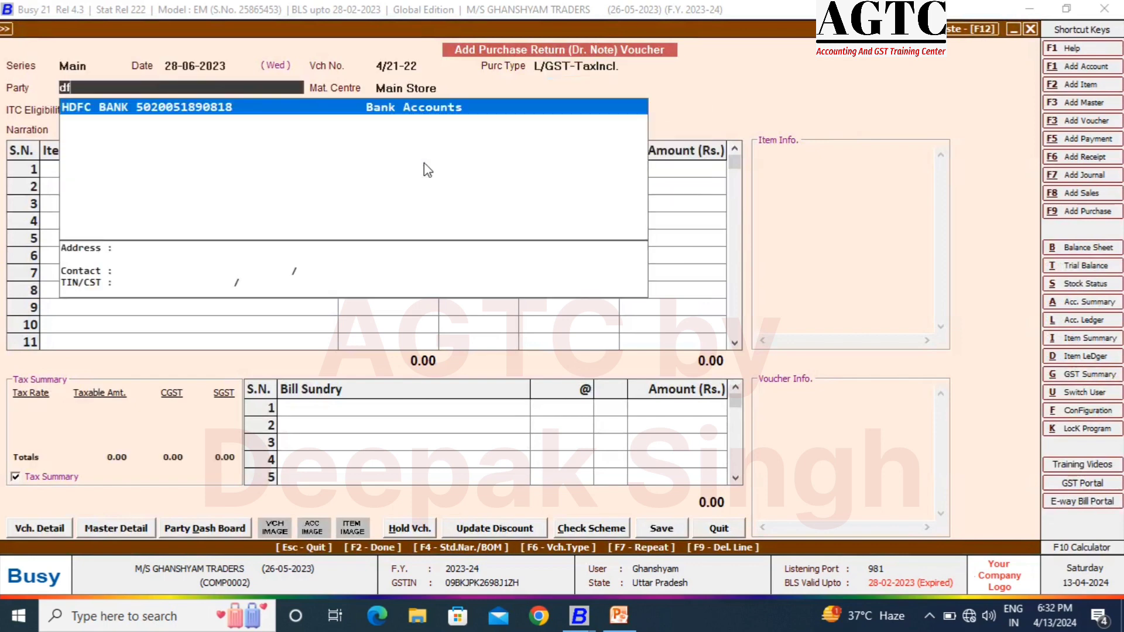
{"action": "key", "text": "BackSpace"}
{"action": "type", "text": "ab"}
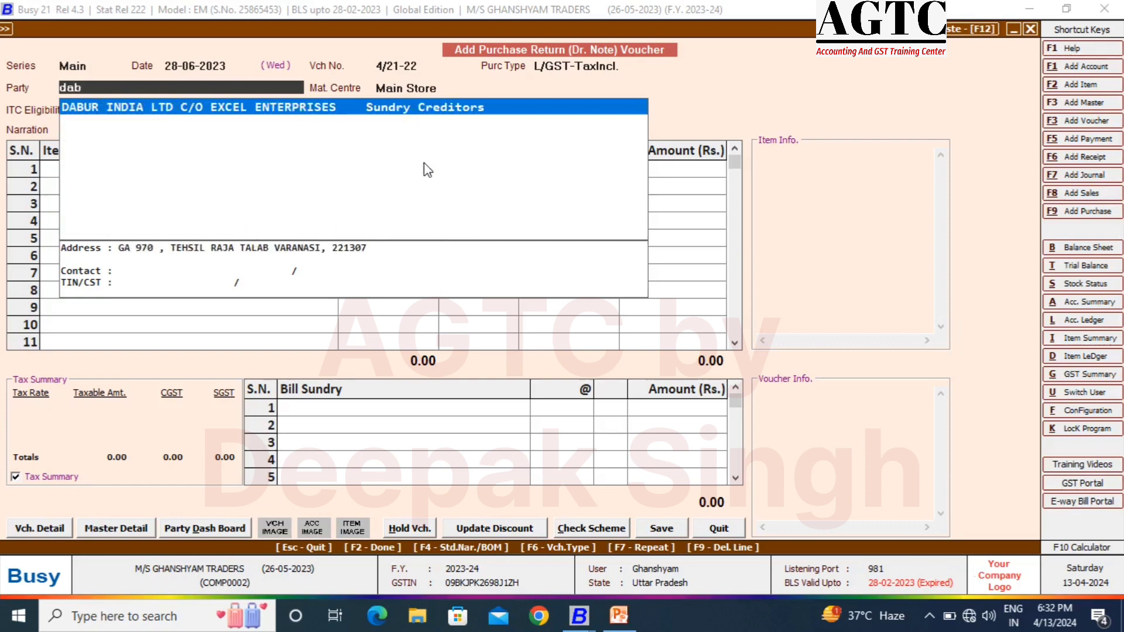
{"action": "key", "text": "Return"}
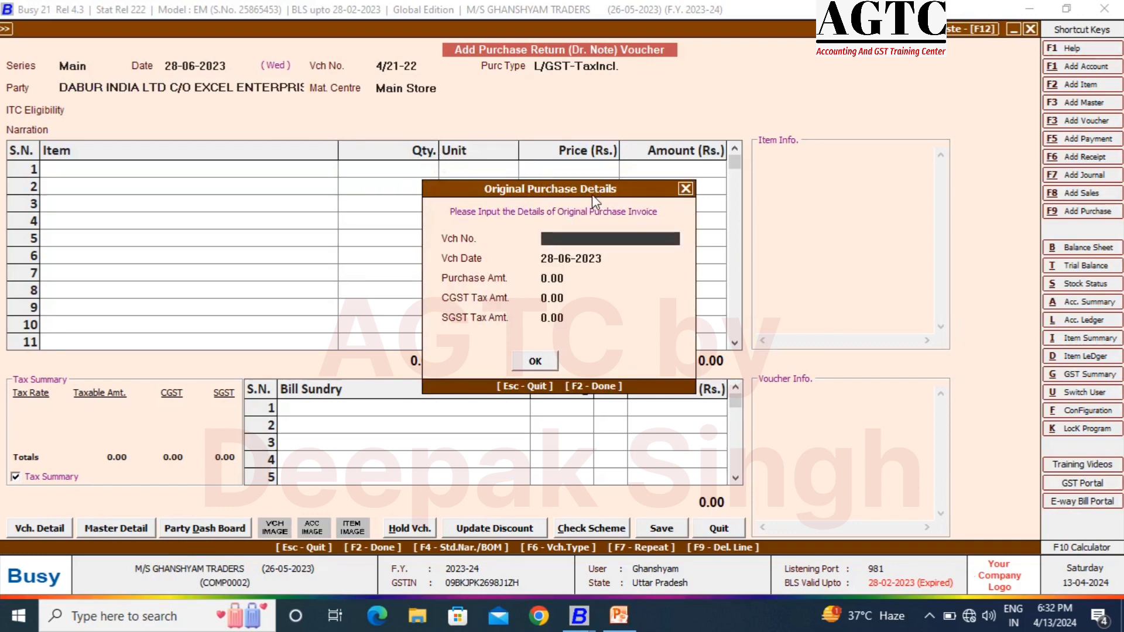
Step: Try the copied number as the original purchase voucher number and abandon the unsaved return voucher
{"action": "key", "text": "ctrl+v"}
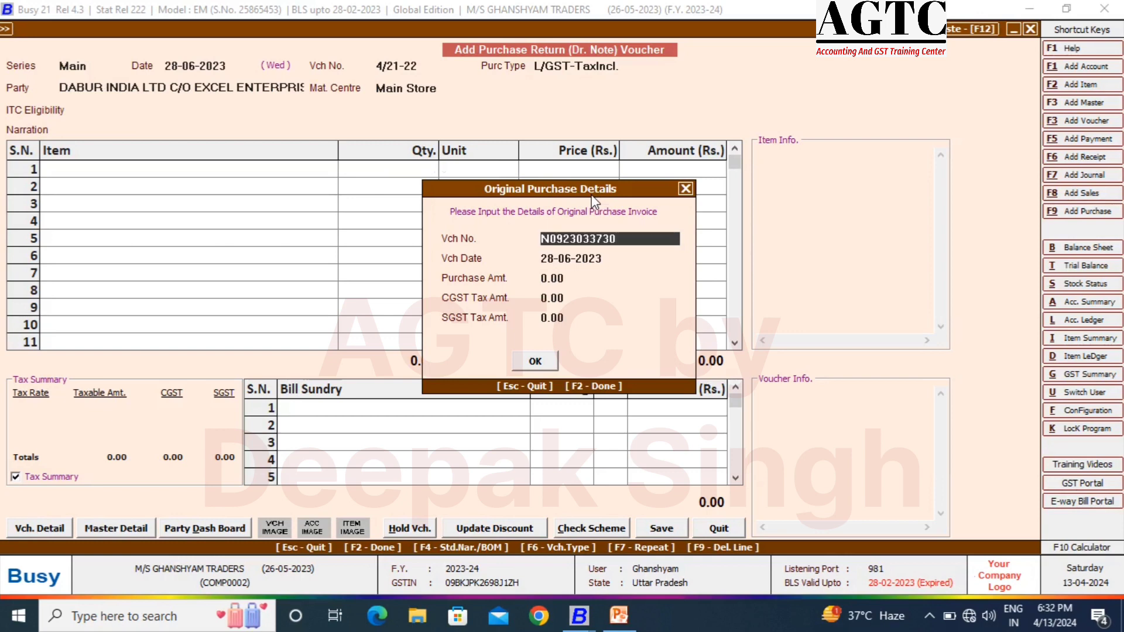
{"action": "key", "text": "Return"}
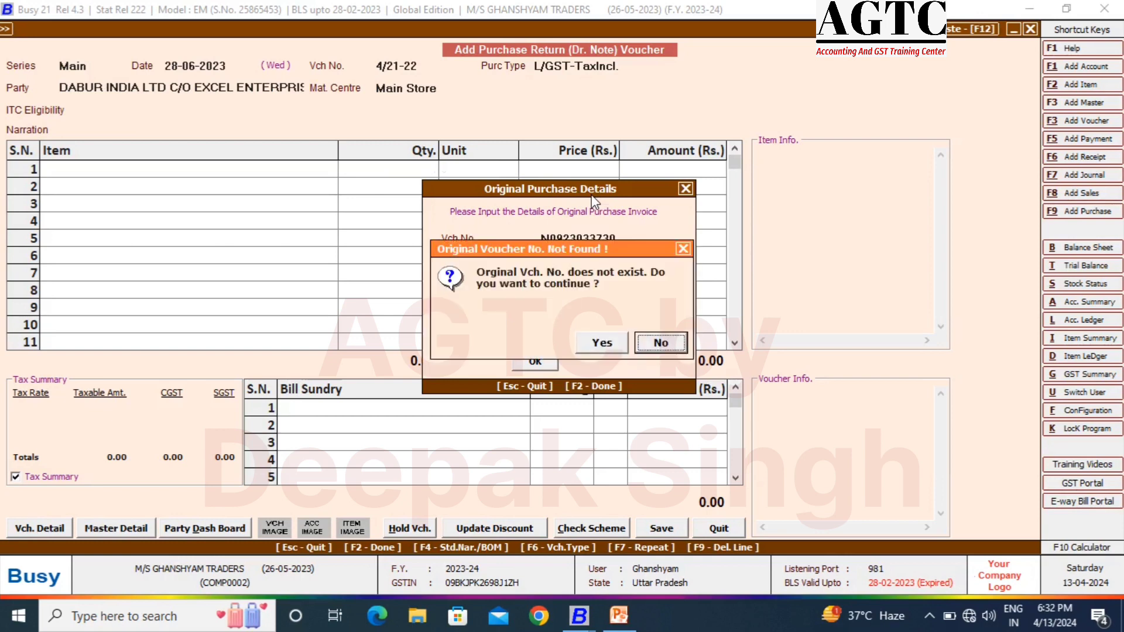
{"action": "key", "text": "Return"}
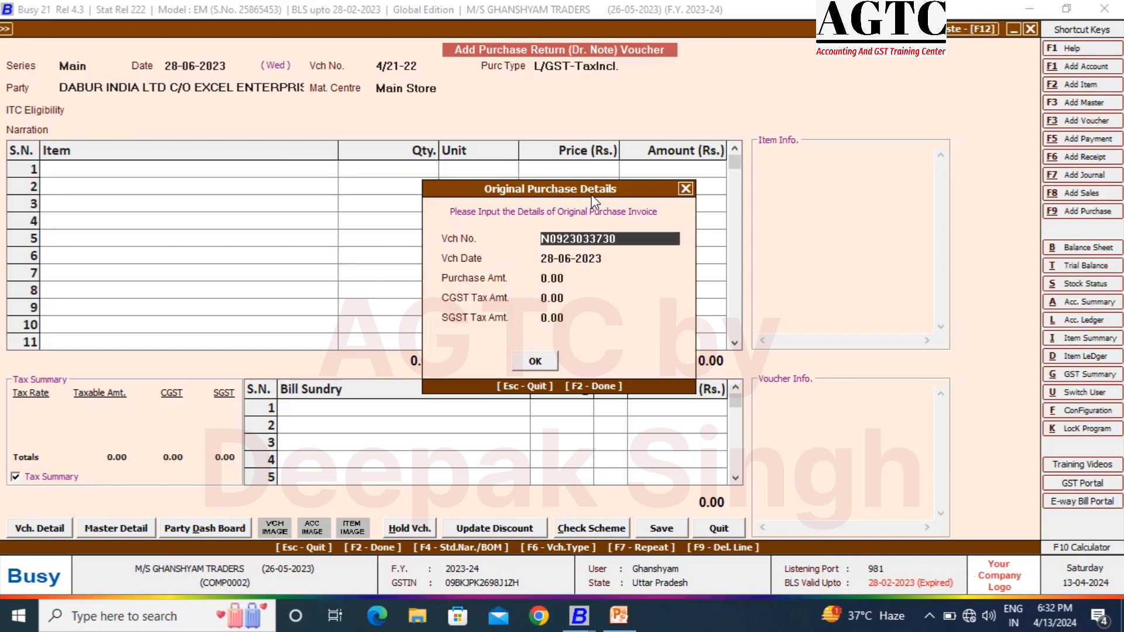
{"action": "key", "text": "Return"}
{"action": "key", "text": "Return"}
{"action": "key", "text": "Escape"}
{"action": "key", "text": "Escape"}
{"action": "key", "text": "Escape"}
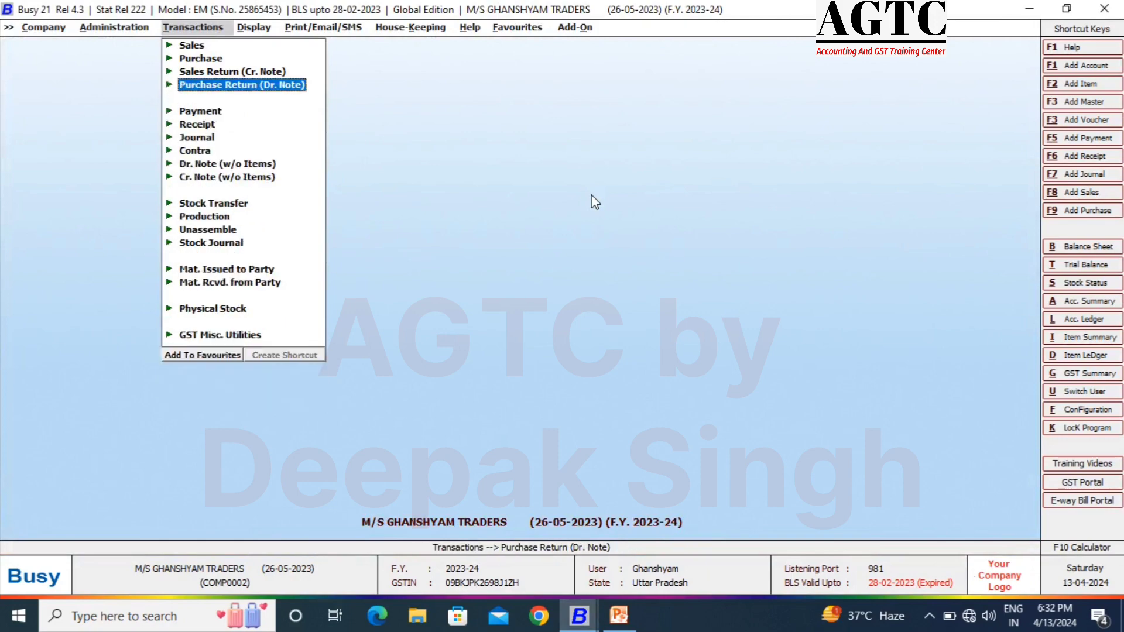
Step: Reopen the account ledger of DABUR INDIA LTD C/O EXCEL ENTERPRISES and open its 27-06-2023 purchase voucher
{"action": "key", "text": "l"}
{"action": "key", "text": "F2"}
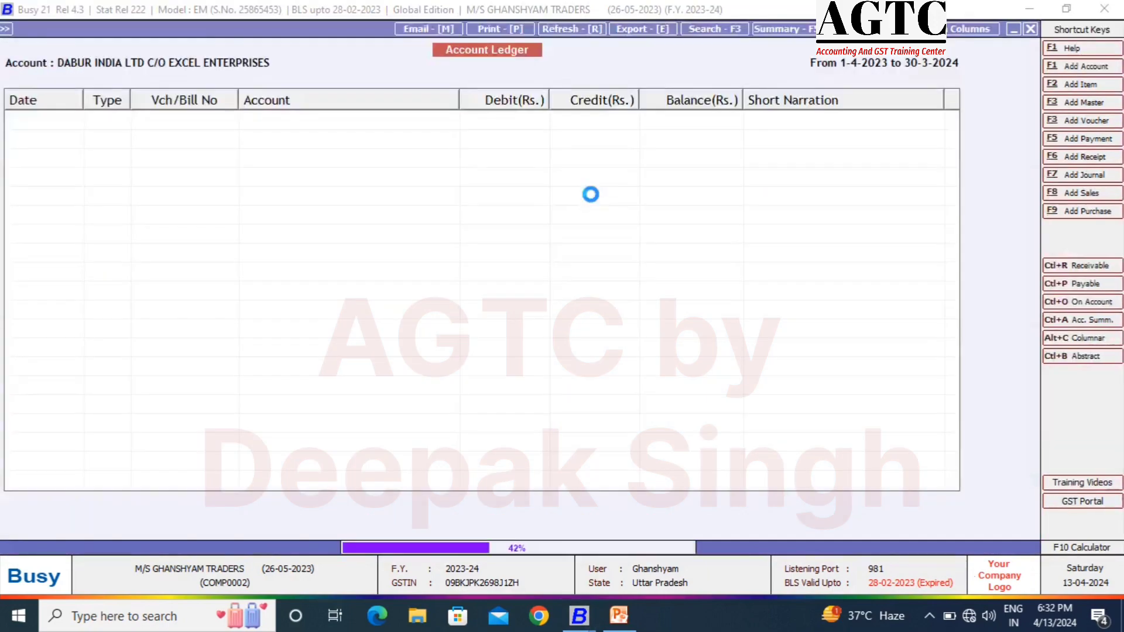
{"action": "key", "text": "Down"}
{"action": "key", "text": "Down"}
{"action": "key", "text": "Down"}
{"action": "key", "text": "Down"}
{"action": "key", "text": "Down"}
{"action": "key", "text": "Down"}
{"action": "key", "text": "Down"}
{"action": "key", "text": "Down"}
{"action": "key", "text": "Down"}
{"action": "key", "text": "Down"}
{"action": "key", "text": "Down"}
{"action": "key", "text": "Down"}
{"action": "key", "text": "Down"}
{"action": "key", "text": "Down"}
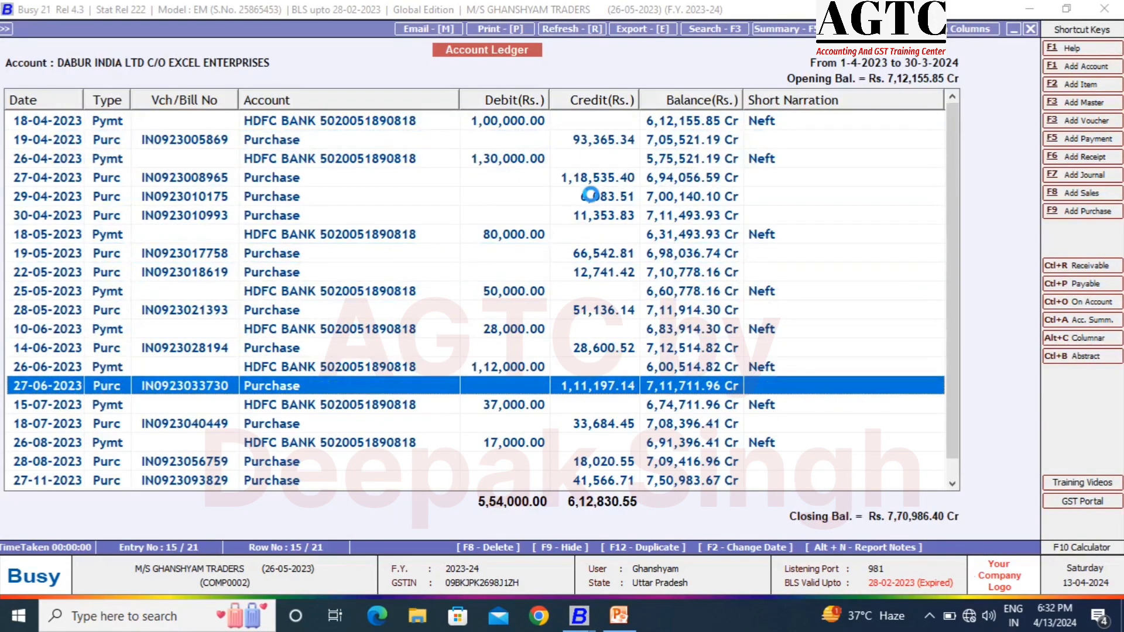
{"action": "key", "text": "Return"}
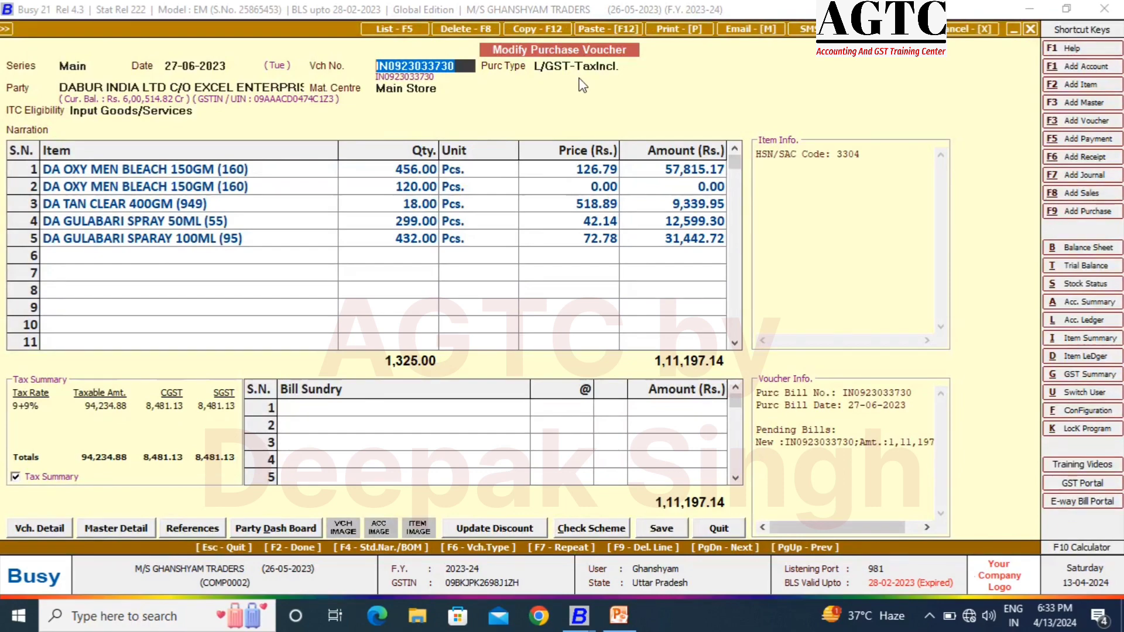
Step: Copy the complete voucher number of the 27-06-2023 purchase and close the voucher and the ledger
{"action": "key", "text": "Escape"}
{"action": "key", "text": "Return"}
{"action": "key", "text": "Escape"}
{"action": "key", "text": "Escape"}
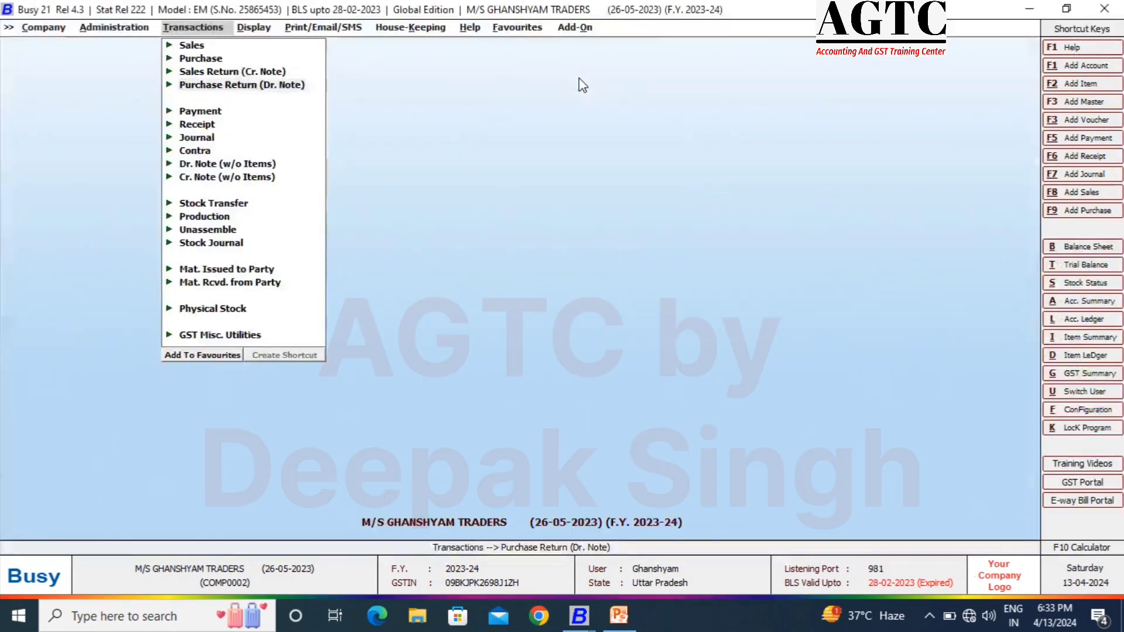
Step: Start a new Purchase Return voucher dated 04-10-2023 with type L/GST-TaxIncl. and party DABUR INDIA LTD C/O EXCEL ENTERPRISES
{"action": "key", "text": "Return"}
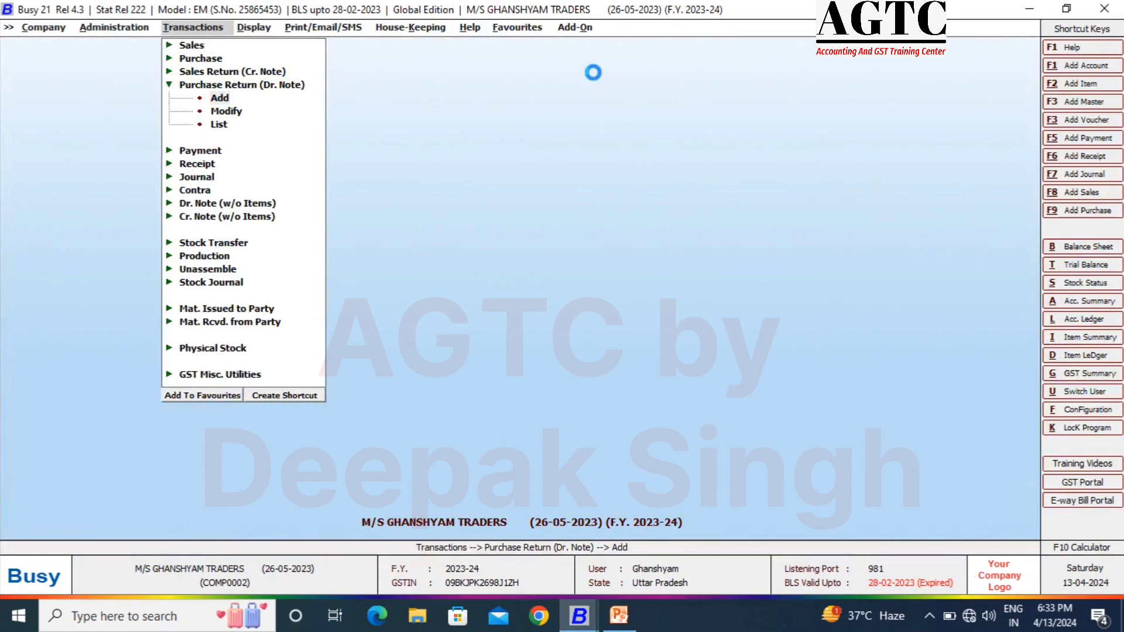
{"action": "key", "text": "Return"}
{"action": "key", "text": "Return"}
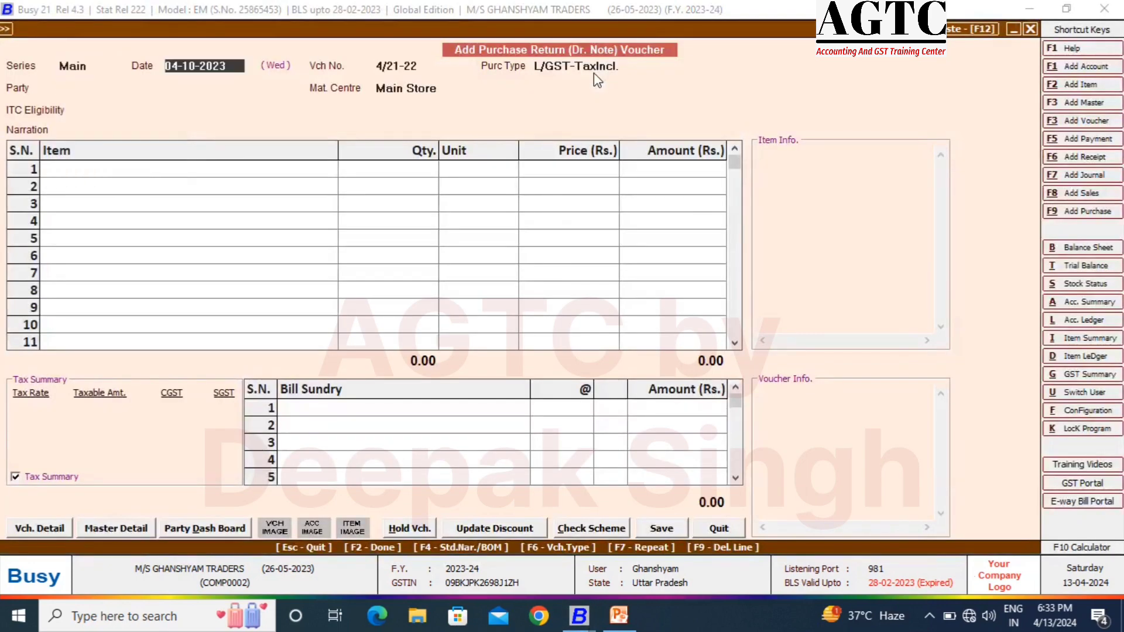
{"action": "key", "text": "Return"}
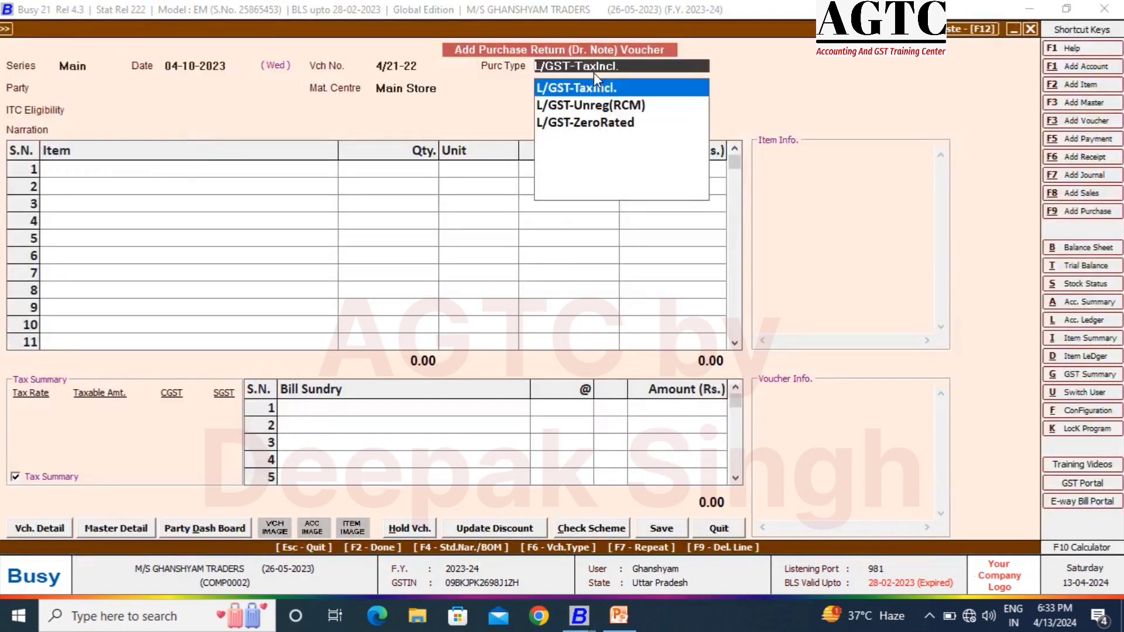
{"action": "key", "text": "Return"}
{"action": "type", "text": "da"}
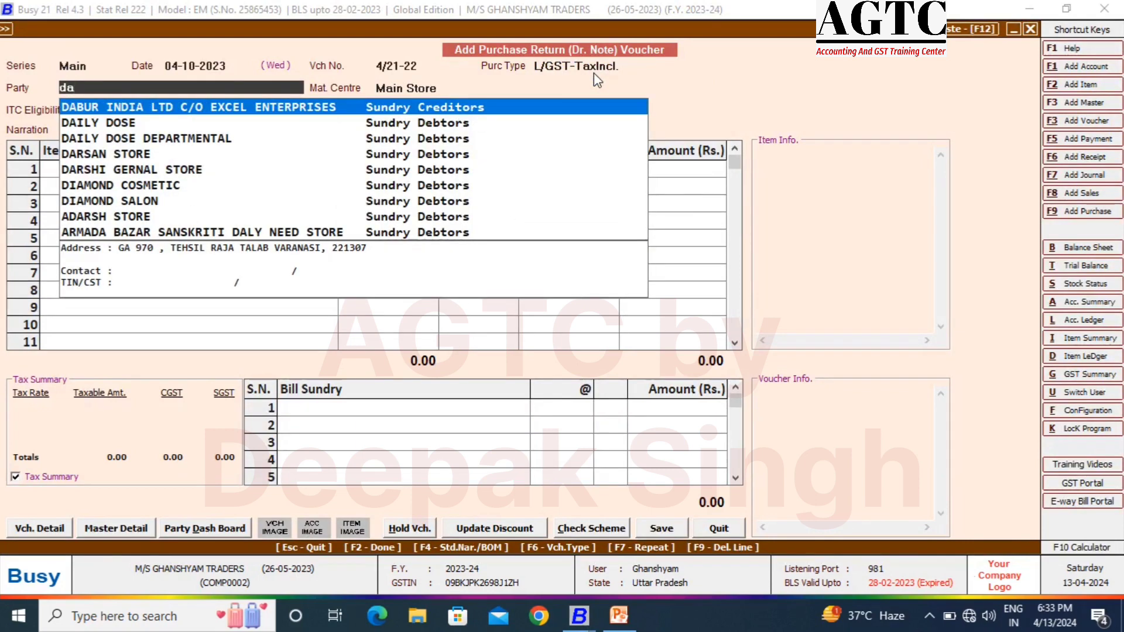
{"action": "key", "text": "Return"}
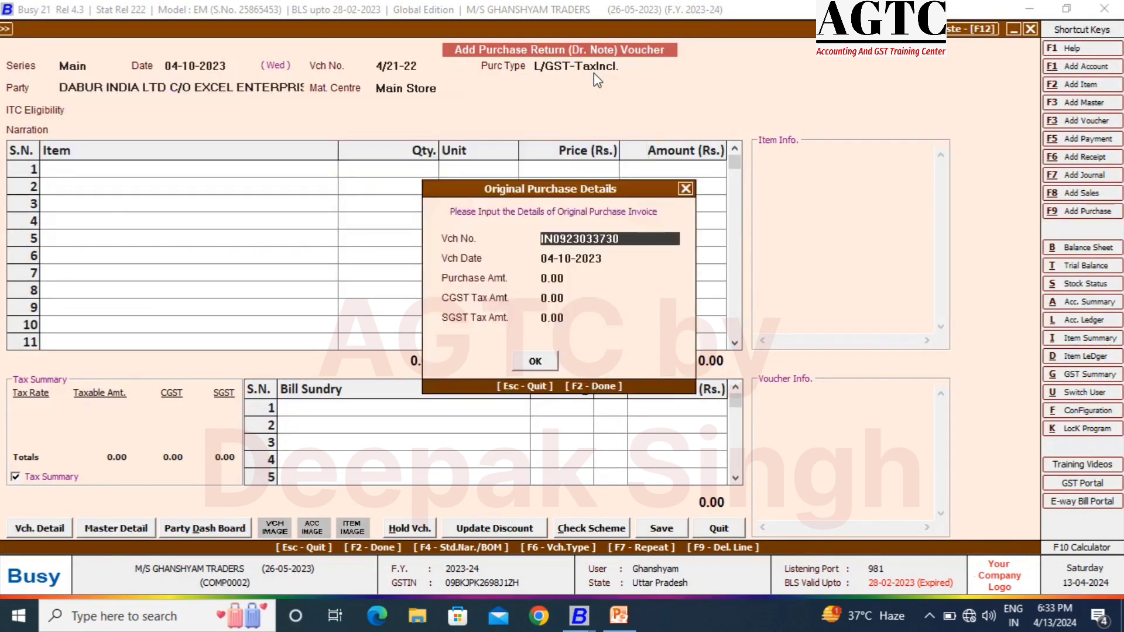
Step: Link the return to the 27-06-2023 purchase by its copied voucher number and accept the original purchase details
{"action": "key", "text": "Return"}
{"action": "key", "text": "Return"}
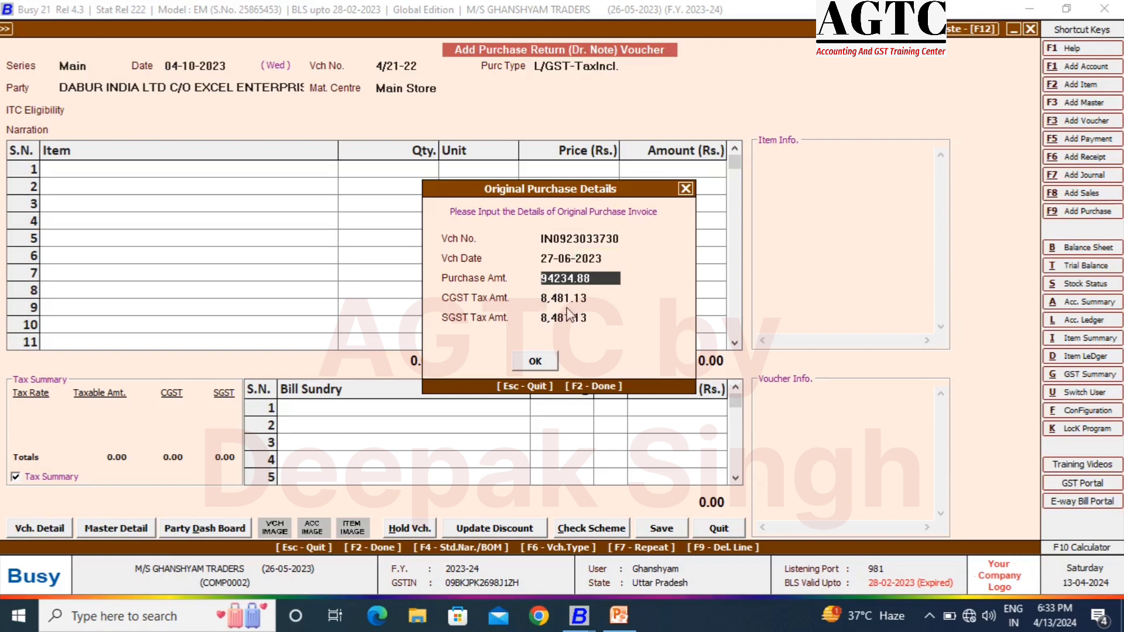
{"action": "key", "text": "Return"}
{"action": "key", "text": "Return"}
{"action": "left_click", "coordinate": [537, 364]}
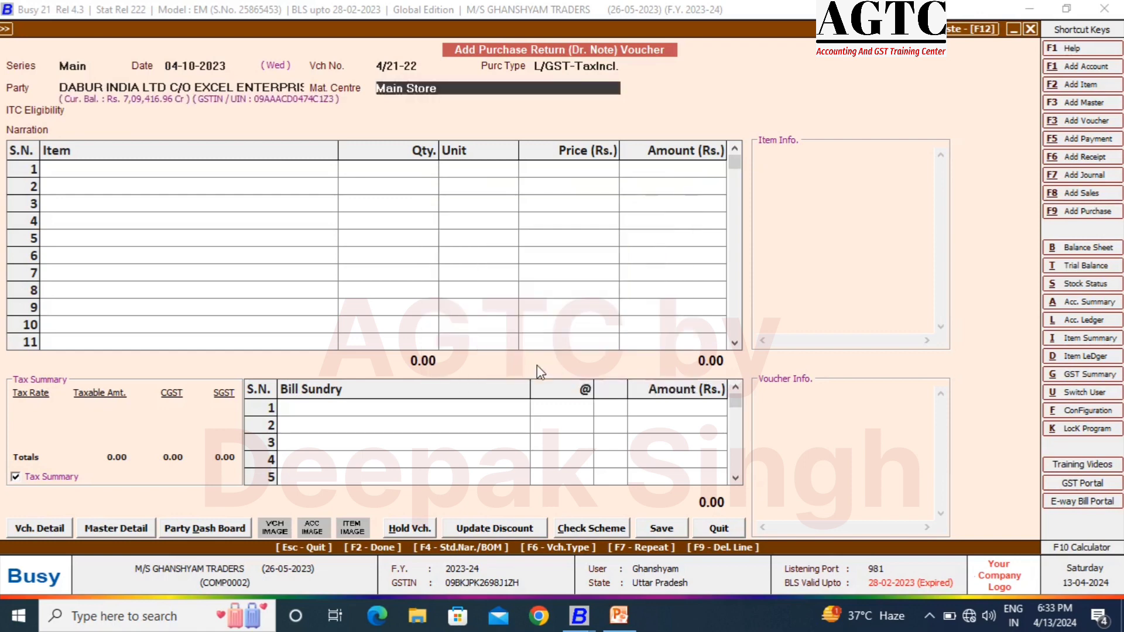
Step: Keep Main Store as the material centre and set the ITC eligibility to Input Goods/Services
{"action": "key", "text": "Return"}
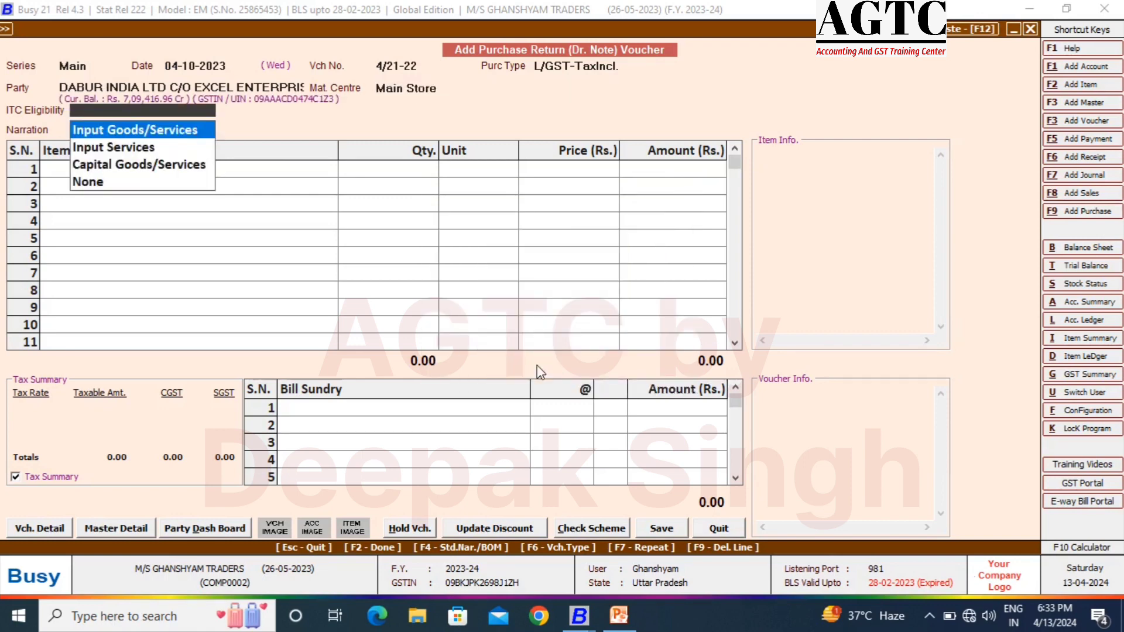
{"action": "key", "text": "Return"}
{"action": "key", "text": "Return"}
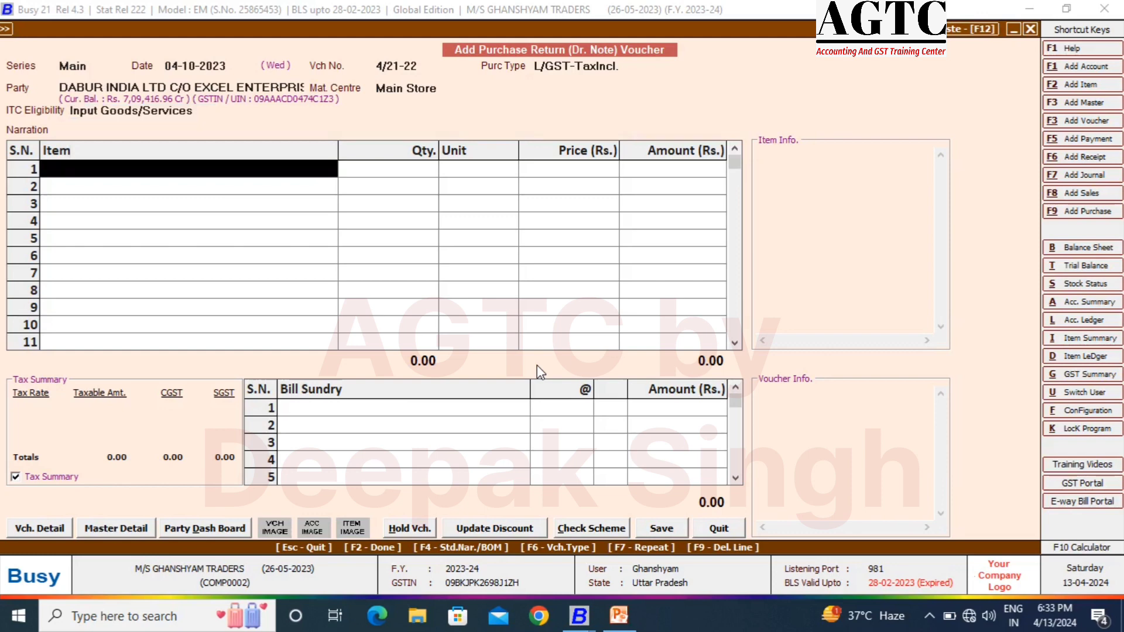
Step: Add the item DA OXY MEN BLEACH 150GM (160) to the first row with a quantity of 10 Pcs
{"action": "type", "text": "da"}
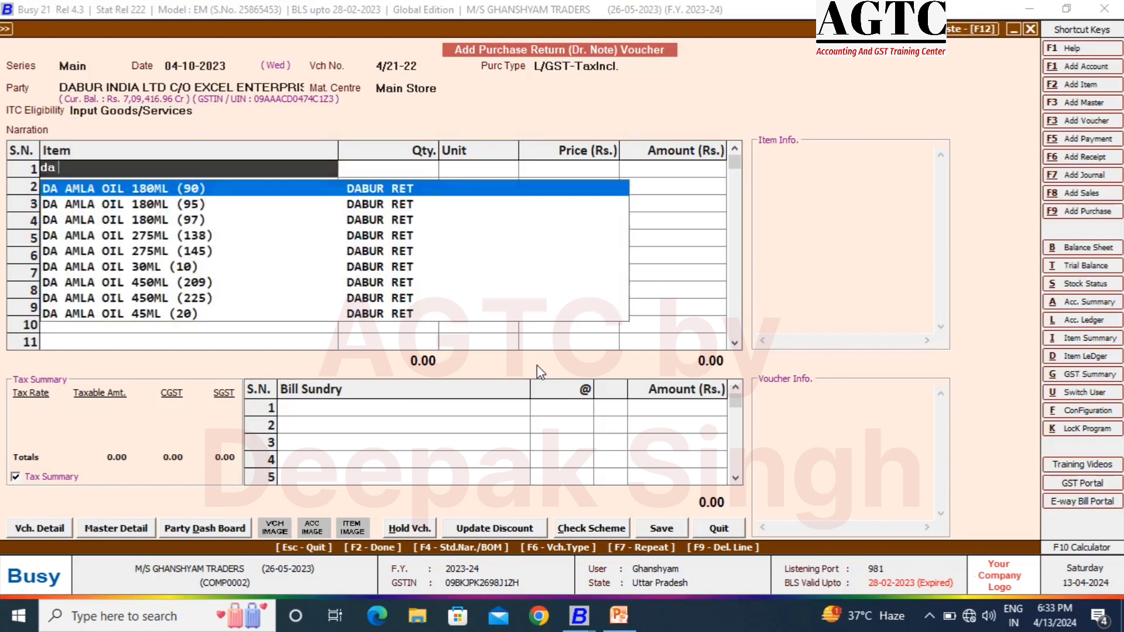
{"action": "type", "text": " men"}
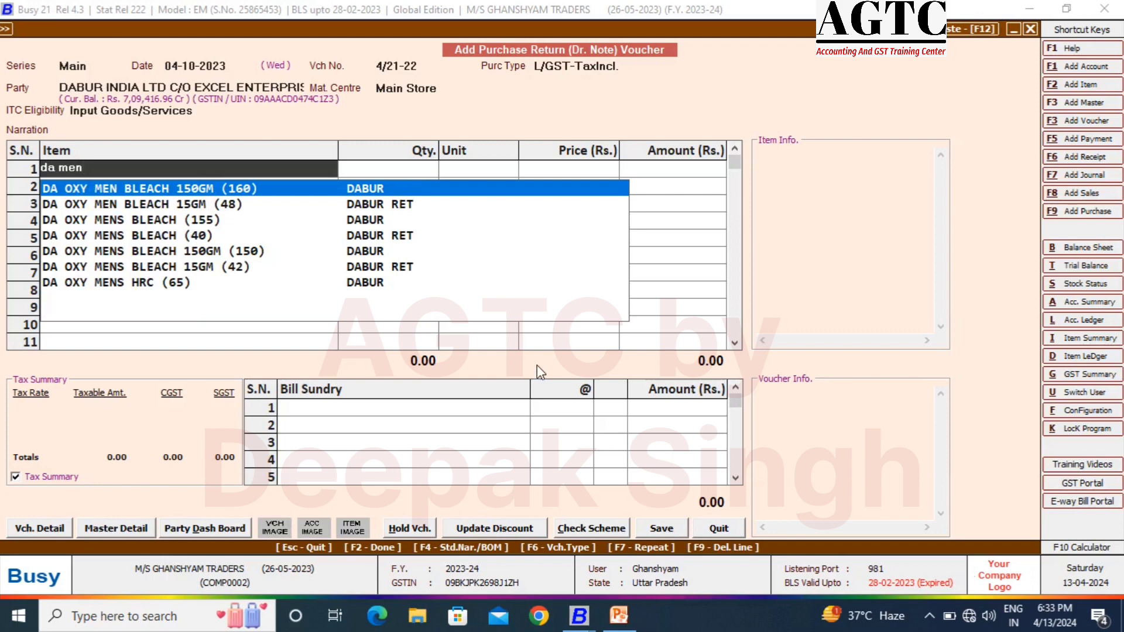
{"action": "key", "text": "Return"}
{"action": "key", "text": "Escape"}
{"action": "type", "text": "10"}
{"action": "key", "text": "Return"}
{"action": "key", "text": "Return"}
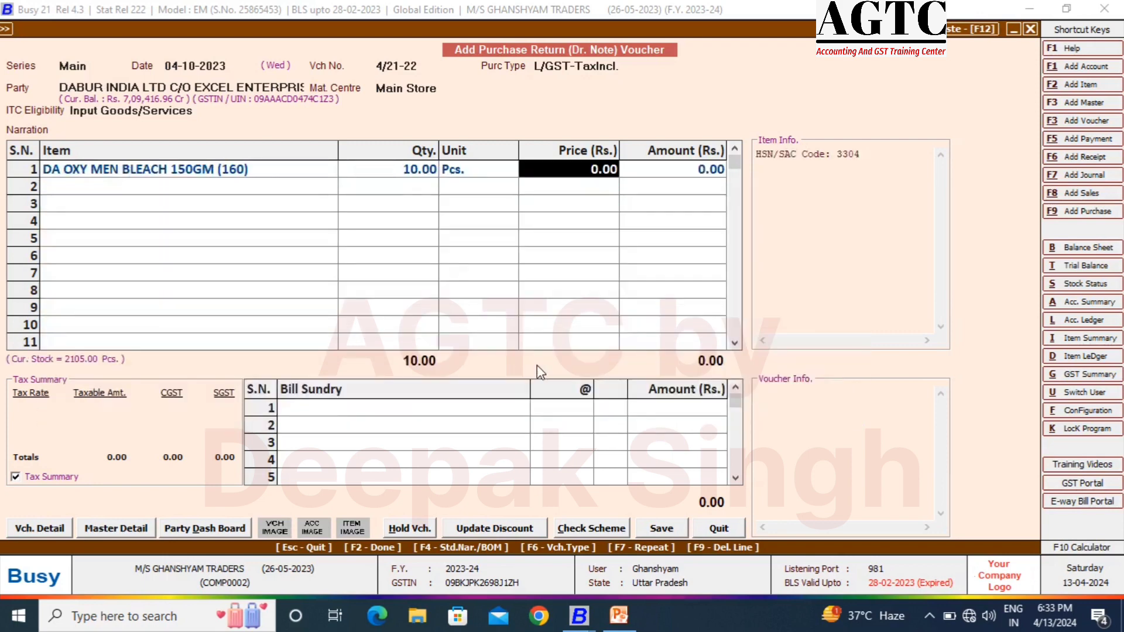
Step: Look up the item's purchase price in the party's 27-06-2023 purchase voucher through the ledger and return to the purchase return
{"action": "key", "text": "alt+l"}
{"action": "key", "text": "F2"}
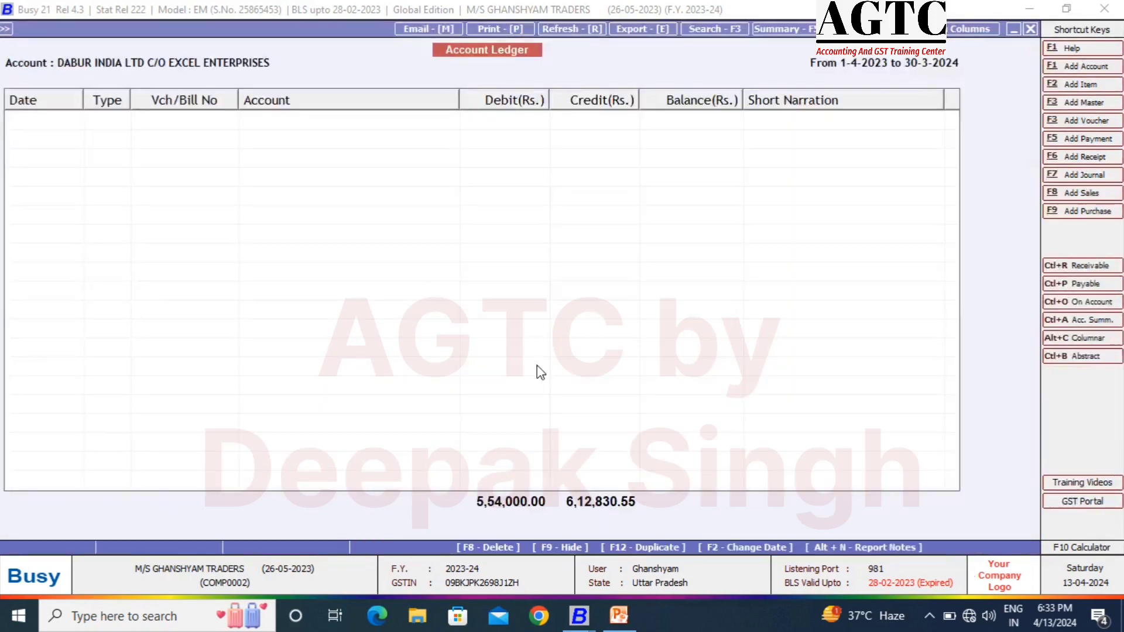
{"action": "key", "text": "Down"}
{"action": "key", "text": "Down"}
{"action": "key", "text": "Down"}
{"action": "key", "text": "Down"}
{"action": "key", "text": "Down"}
{"action": "key", "text": "Down"}
{"action": "key", "text": "Down"}
{"action": "key", "text": "Down"}
{"action": "key", "text": "Down"}
{"action": "key", "text": "Down"}
{"action": "key", "text": "Down"}
{"action": "key", "text": "Down"}
{"action": "key", "text": "Down"}
{"action": "key", "text": "Down"}
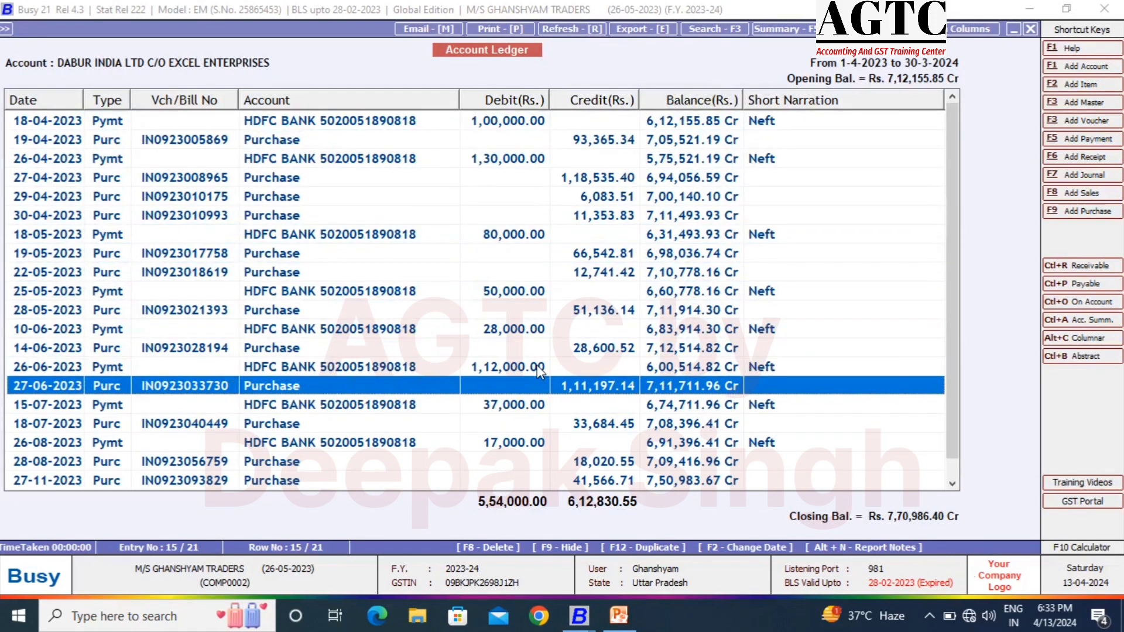
{"action": "key", "text": "Return"}
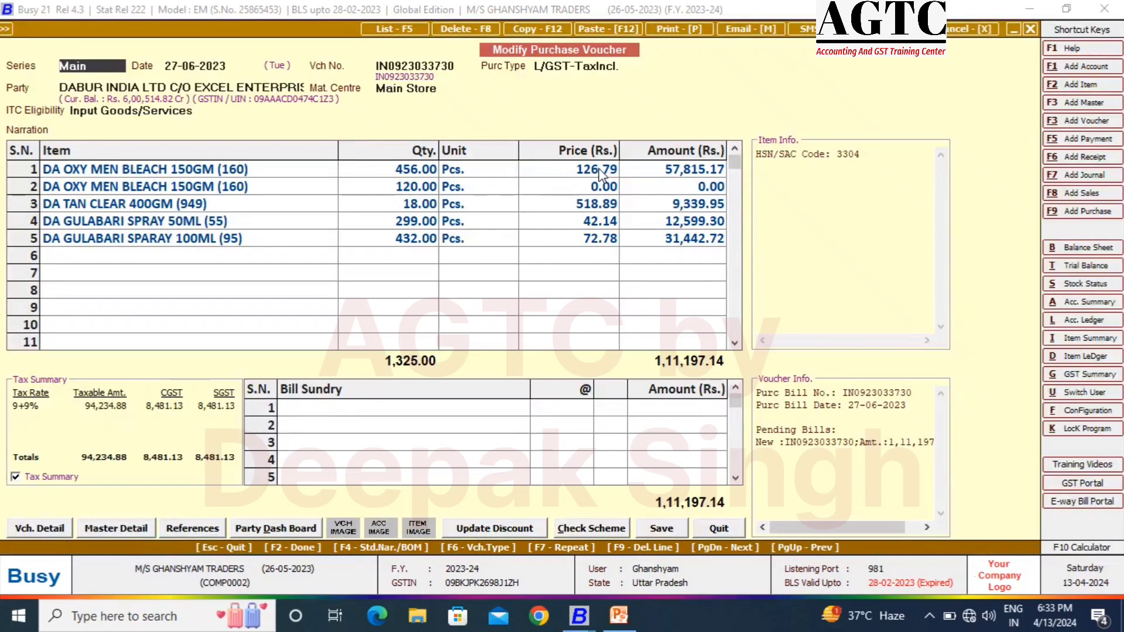
{"action": "key", "text": "Escape"}
{"action": "key", "text": "Escape"}
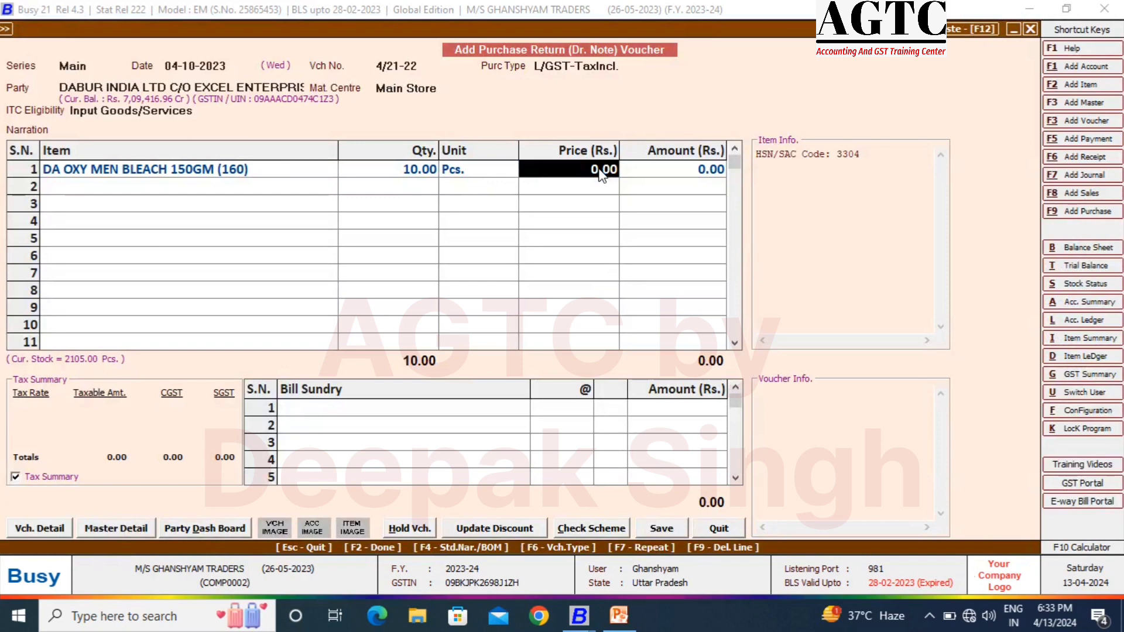
Step: Set the price of DA OXY MEN BLEACH 150GM (160) to 126.79 and complete the item row
{"action": "type", "text": "126.79"}
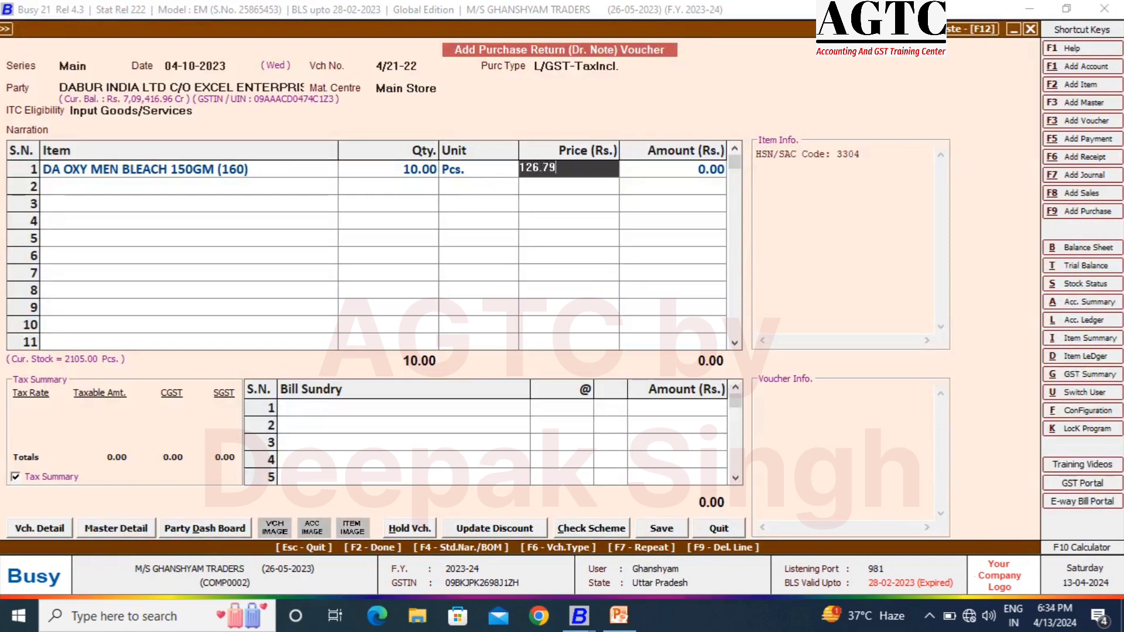
{"action": "key", "text": "Return"}
{"action": "key", "text": "Return"}
{"action": "key", "text": "Return"}
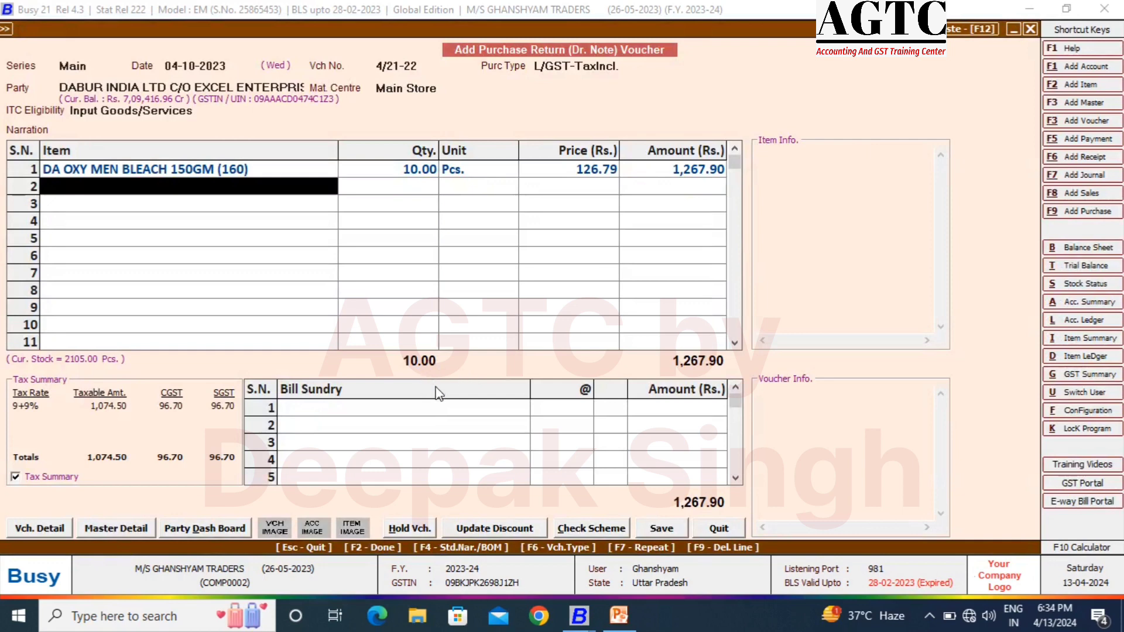
Step: Add the narration "Items were damage" to the purchase return voucher
{"action": "left_click", "coordinate": [138, 131]}
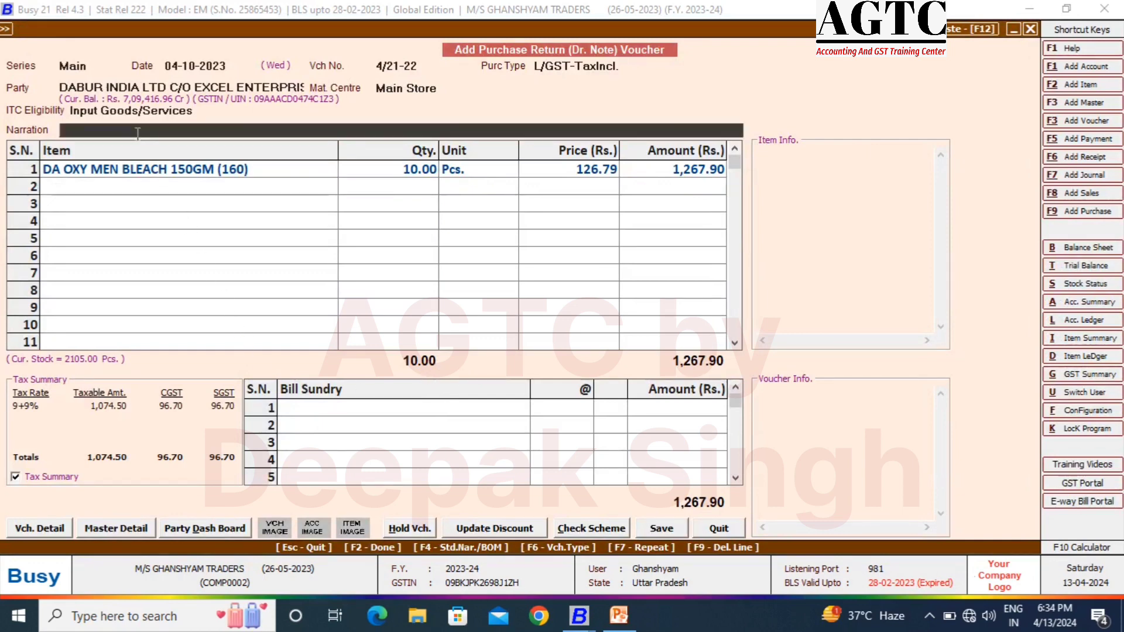
{"action": "type", "text": "items were damage"}
{"action": "key", "text": "Return"}
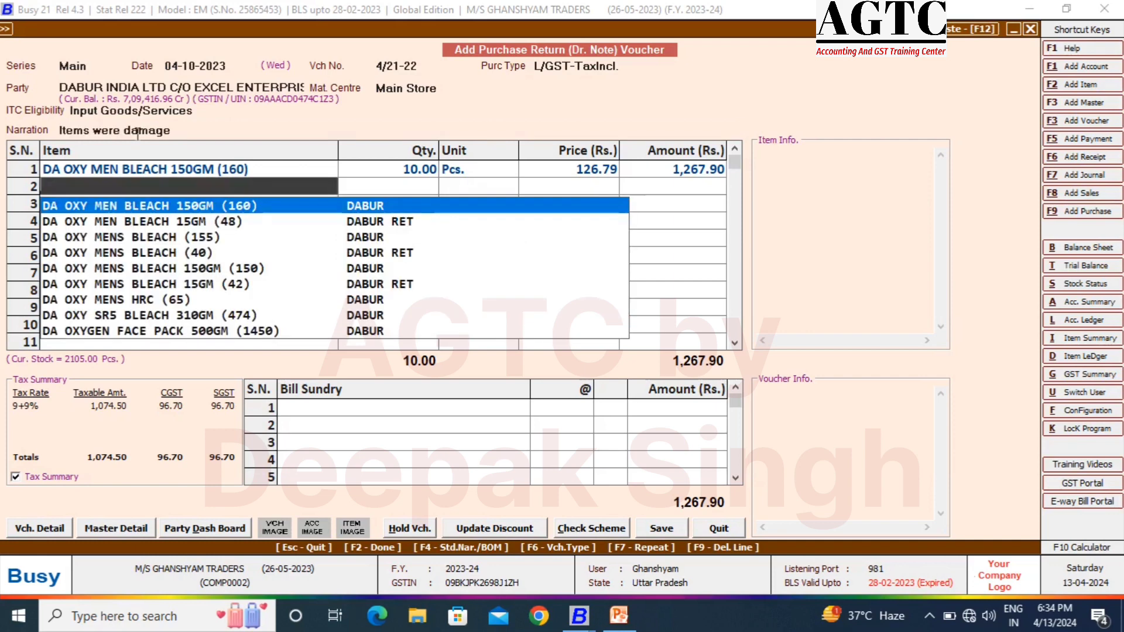
Step: Keep the supplier's credit note details as filled in, save the purchase return and leave voucher entry
{"action": "key", "text": "Return"}
{"action": "key", "text": "Return"}
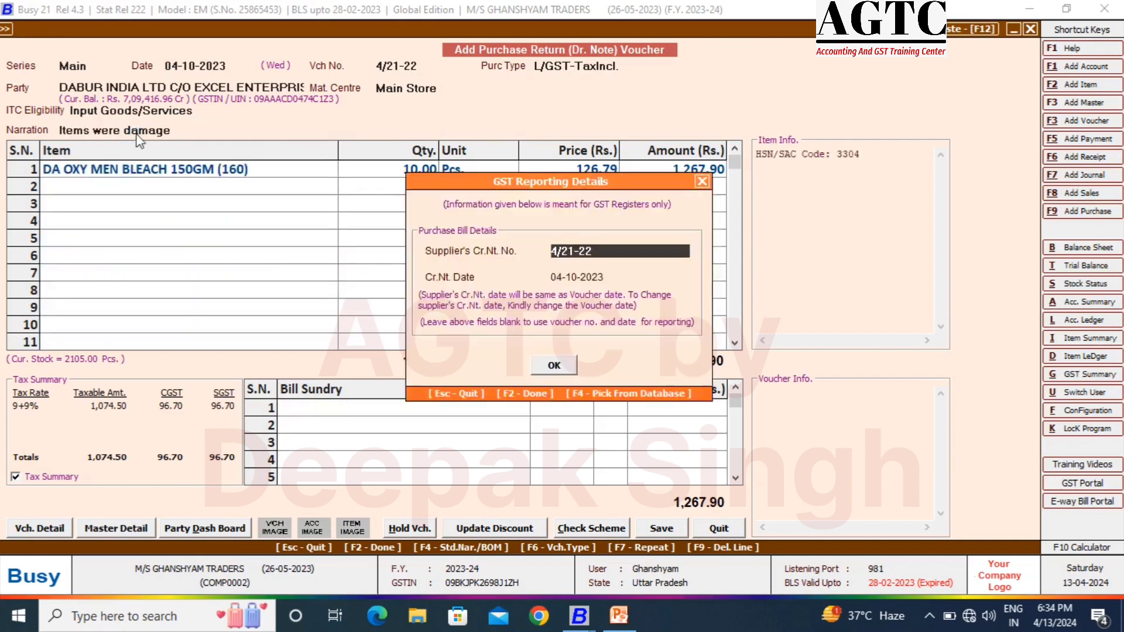
{"action": "key", "text": "Return"}
{"action": "key", "text": "Return"}
{"action": "key", "text": "Return"}
{"action": "key", "text": "Escape"}
{"action": "key", "text": "Escape"}
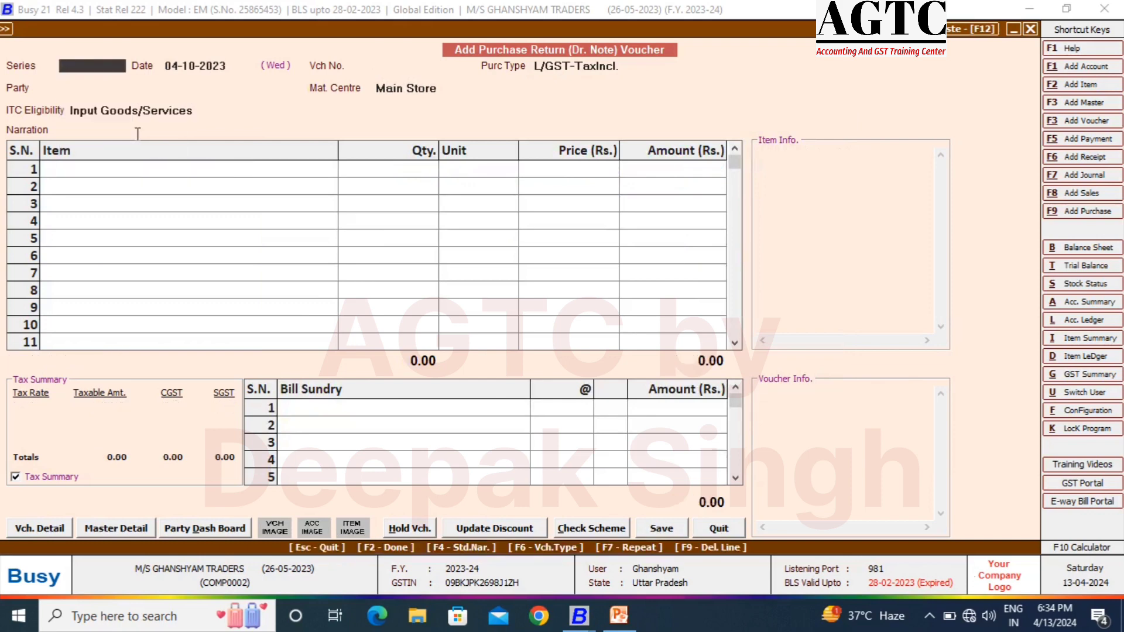
Step: Open the account ledger of DABUR INDIA LTD C/O EXCEL ENTERPRISES with the default report options
{"action": "key", "text": "alt+l"}
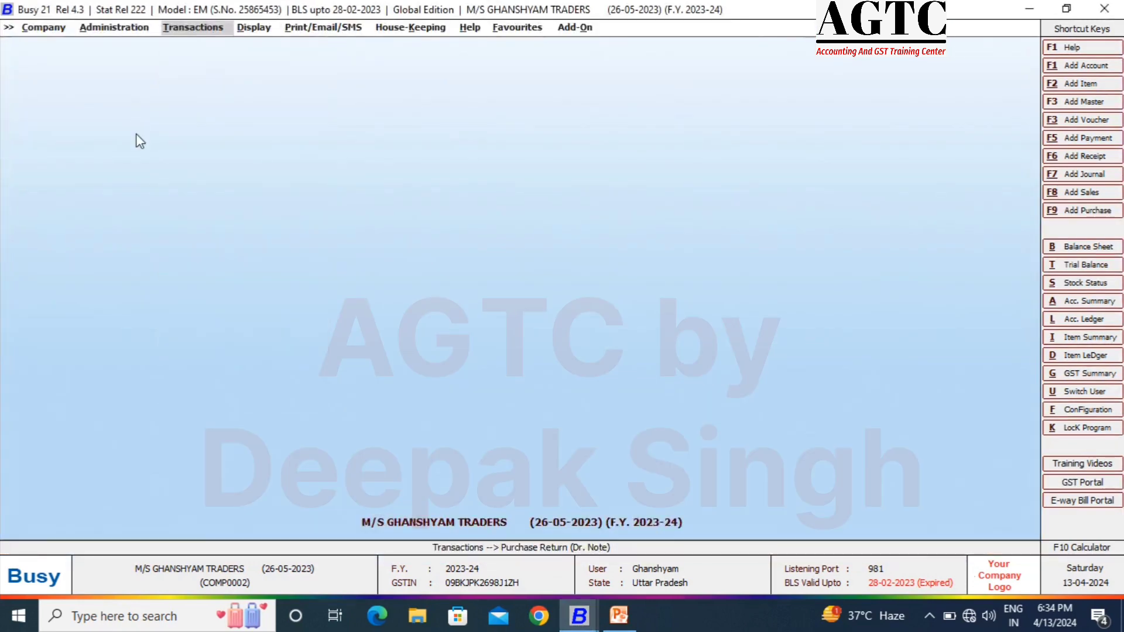
{"action": "type", "text": "dar"}
{"action": "key", "text": "BackSpace"}
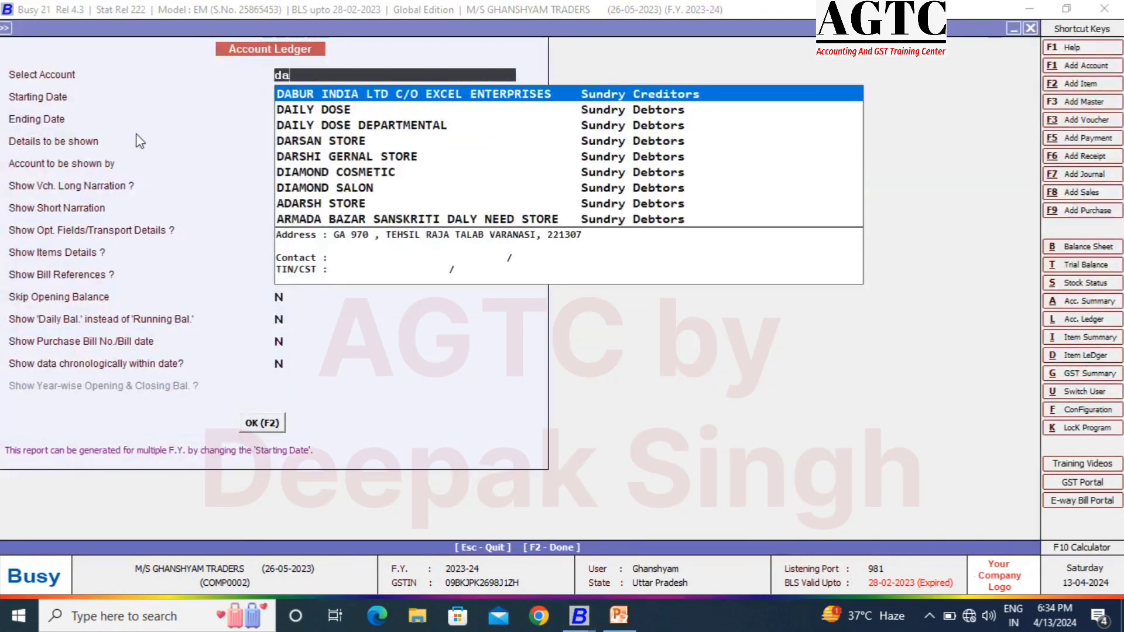
{"action": "type", "text": "b"}
{"action": "key", "text": "Return"}
{"action": "key", "text": "F2"}
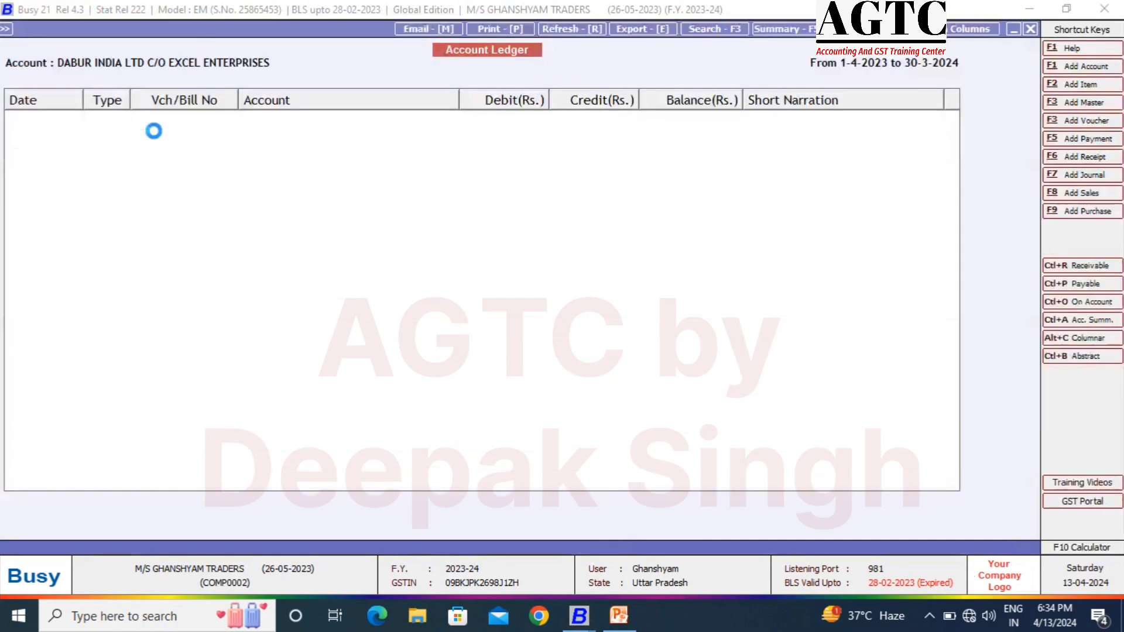
Step: Examine the 04-10-2023 purchase return entry and its narration in the party's ledger, and close the ledger
{"action": "key", "text": "End"}
{"action": "key", "text": "Up"}
{"action": "key", "text": "Up"}
{"action": "key", "text": "Up"}
{"action": "key", "text": "Up"}
{"action": "key", "text": "Up"}
{"action": "key", "text": "Up"}
{"action": "key", "text": "Up"}
{"action": "key", "text": "Up"}
{"action": "key", "text": "Up"}
{"action": "key", "text": "Up"}
{"action": "key", "text": "Up"}
{"action": "key", "text": "Up"}
{"action": "key", "text": "Up"}
{"action": "key", "text": "Up"}
{"action": "key", "text": "Up"}
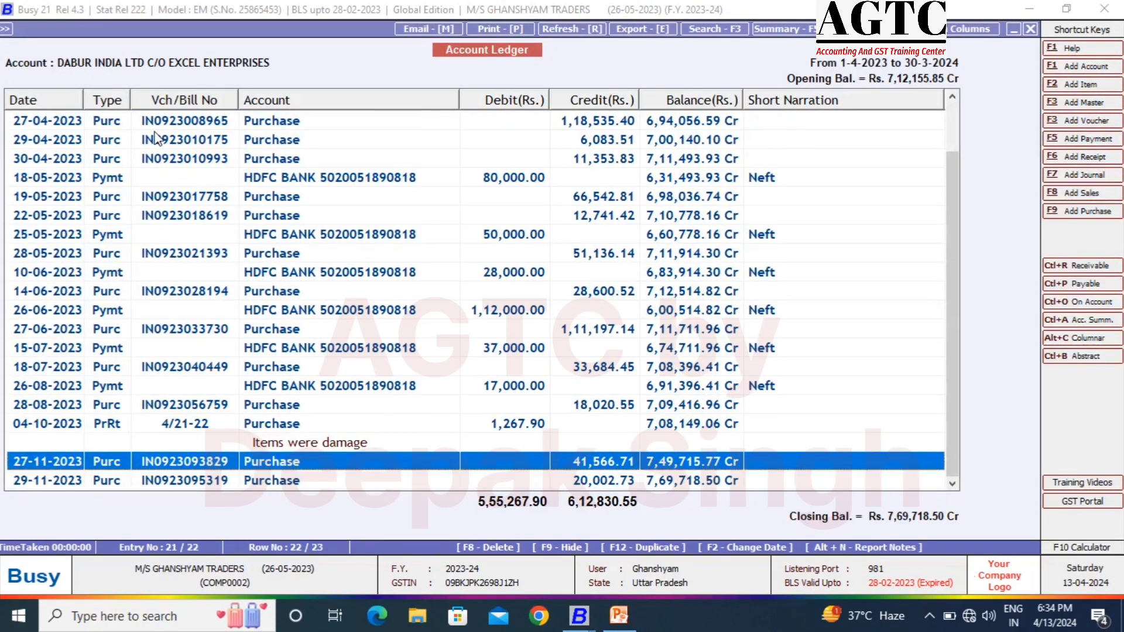
{"action": "key", "text": "Down"}
{"action": "key", "text": "Down"}
{"action": "key", "text": "Down"}
{"action": "key", "text": "Down"}
{"action": "key", "text": "Down"}
{"action": "key", "text": "Down"}
{"action": "key", "text": "Down"}
{"action": "key", "text": "Down"}
{"action": "key", "text": "Down"}
{"action": "key", "text": "Down"}
{"action": "key", "text": "Down"}
{"action": "key", "text": "Down"}
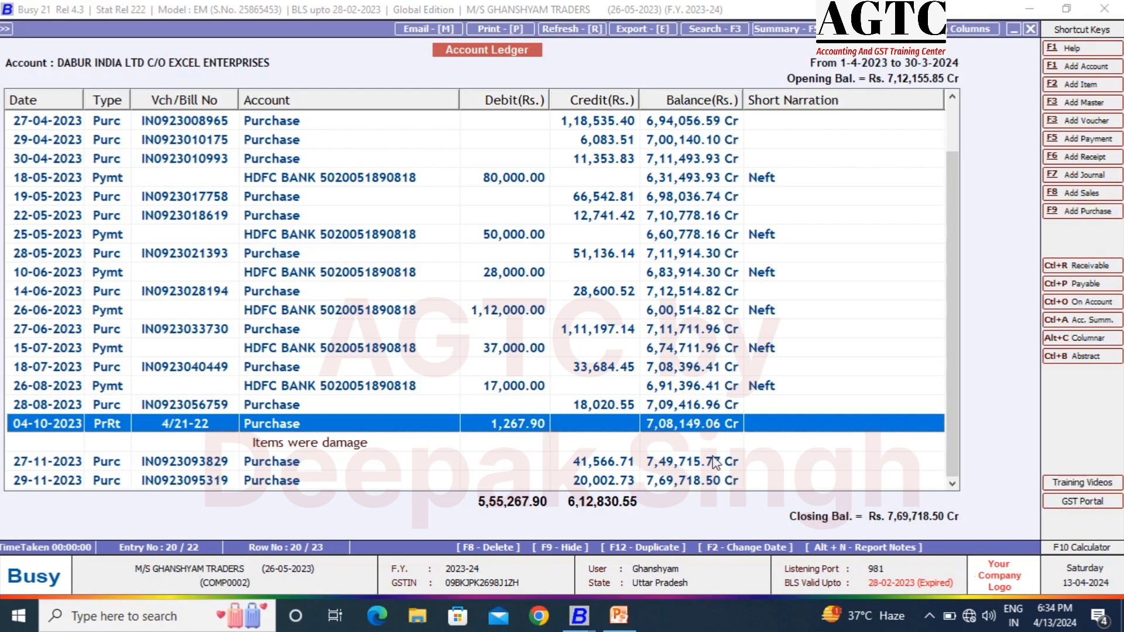
{"action": "left_click", "coordinate": [475, 391]}
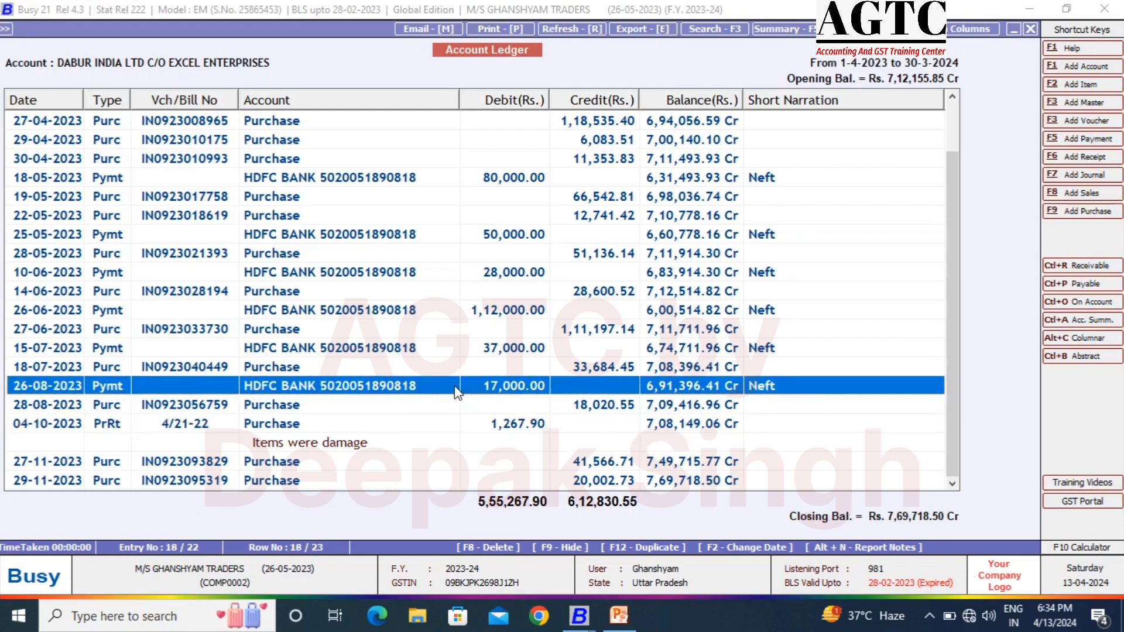
{"action": "scroll", "coordinate": [377, 333], "scroll_direction": "up", "scroll_amount": 1}
{"action": "scroll", "coordinate": [378, 331], "scroll_direction": "down", "scroll_amount": 1}
{"action": "key", "text": "Escape"}
{"action": "key", "text": "Escape"}
{"action": "key", "text": "Escape"}
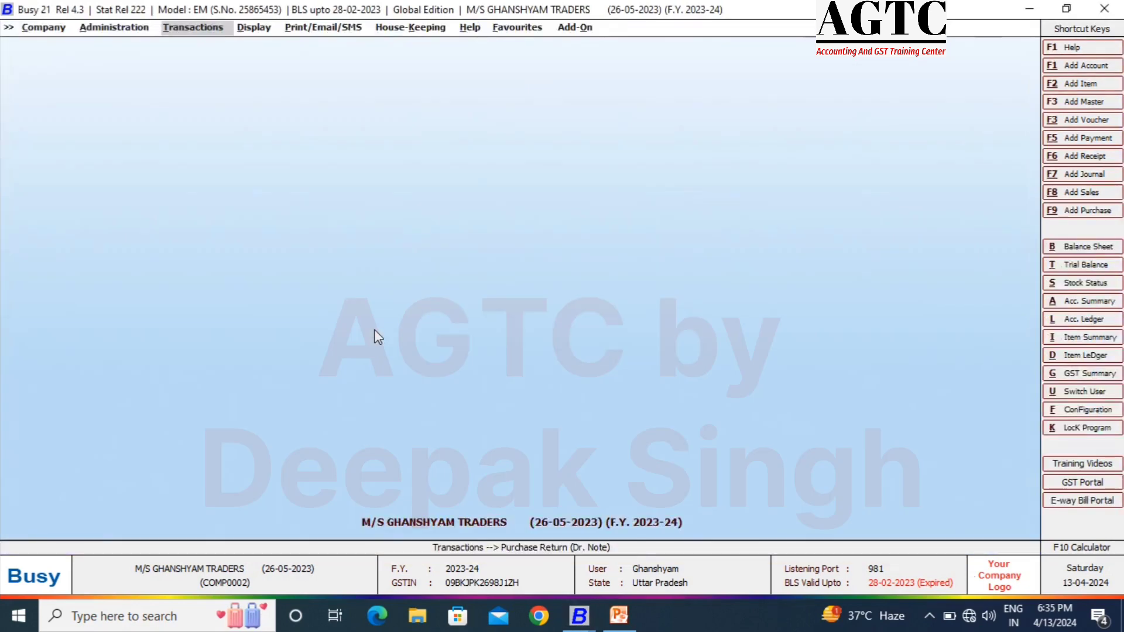
Step: Start a new Dr. Note (w/o Items) voucher dated 10-07-2023
{"action": "key", "text": "Down"}
{"action": "key", "text": "Down"}
{"action": "key", "text": "Down"}
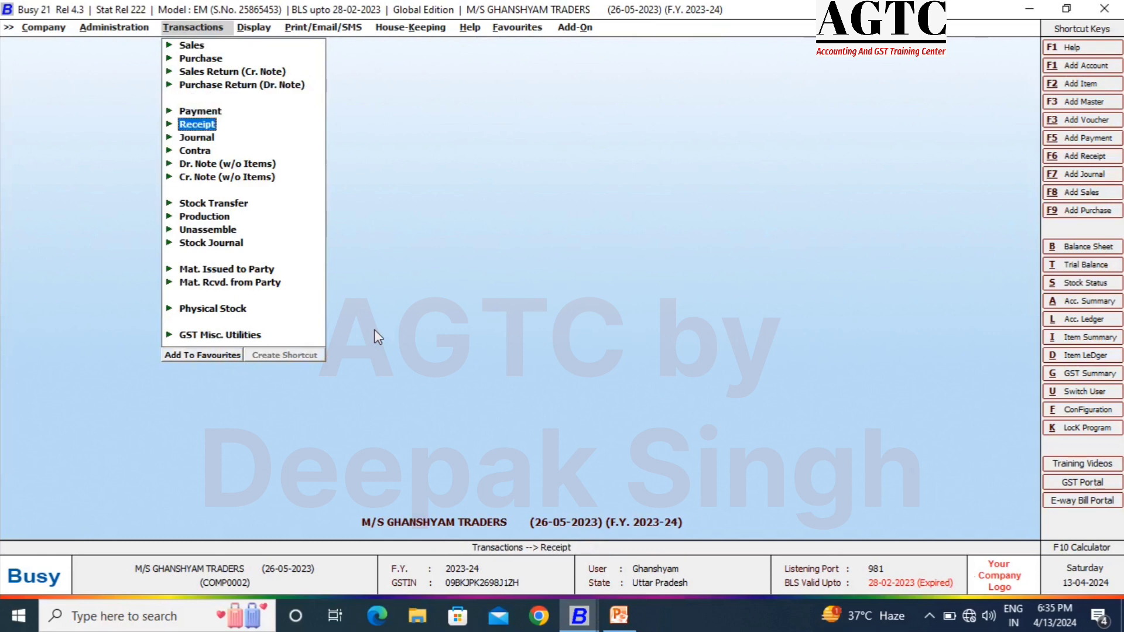
{"action": "key", "text": "Down"}
{"action": "key", "text": "Down"}
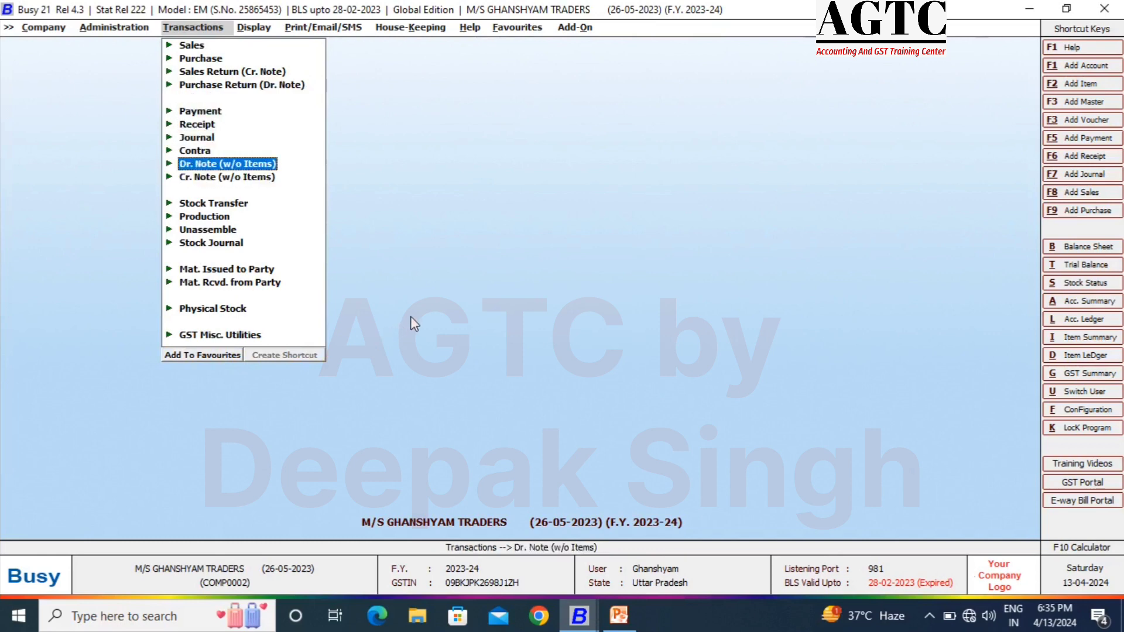
{"action": "key", "text": "Return"}
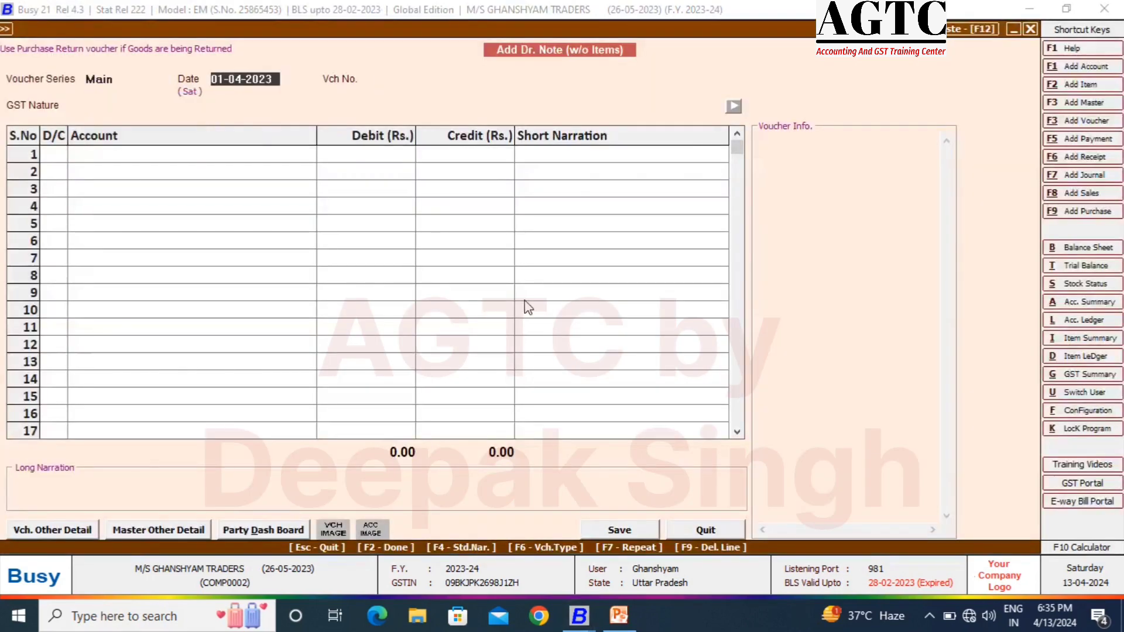
{"action": "type", "text": "10-7"}
{"action": "key", "text": "Return"}
{"action": "key", "text": "Return"}
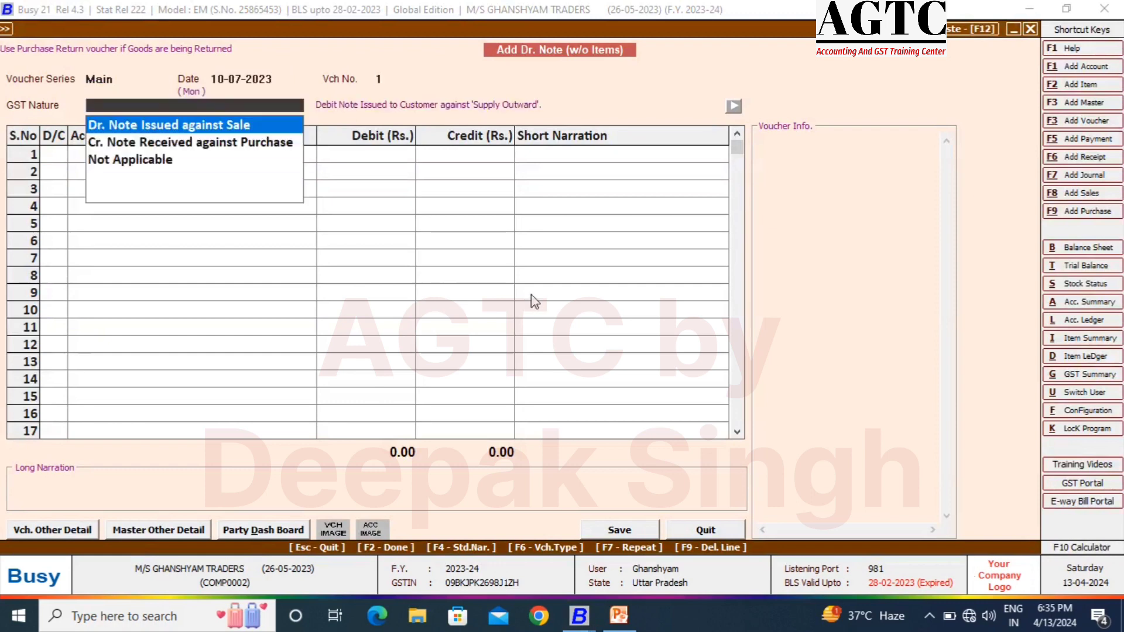
Step: Set the GST nature to Cr. Note Received against Purchase and keep the first row as a debit entry
{"action": "key", "text": "Down"}
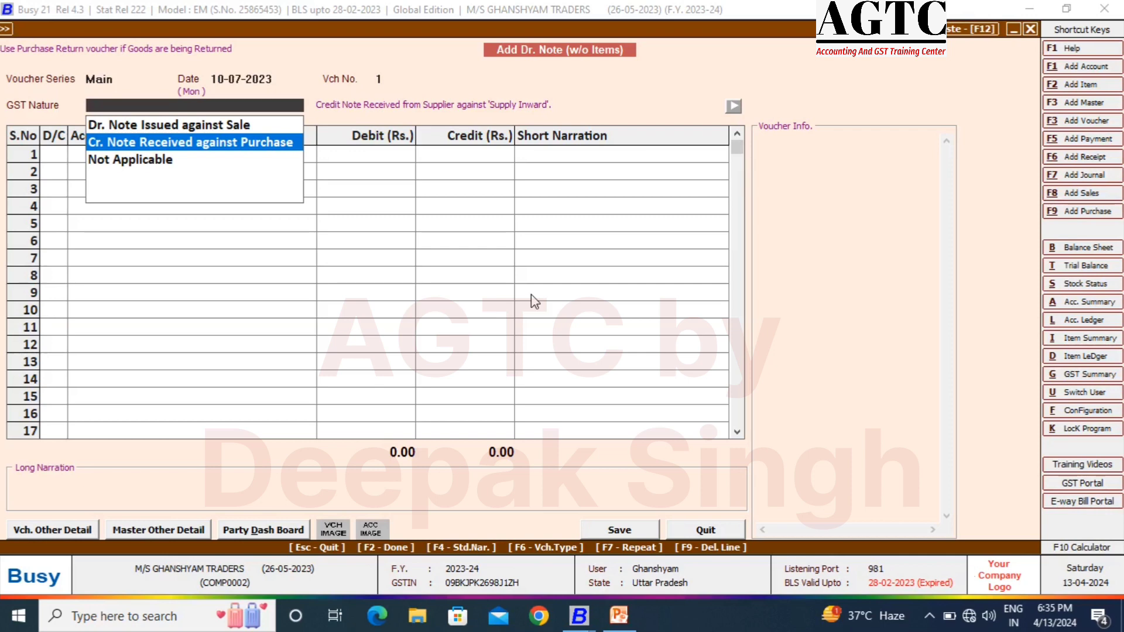
{"action": "key", "text": "Down"}
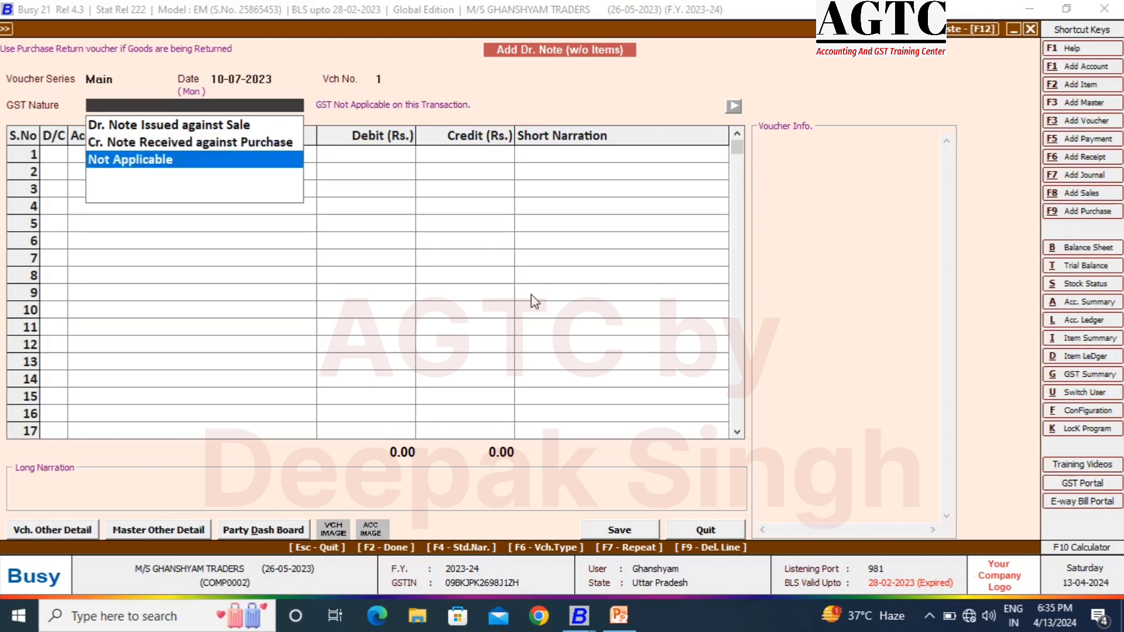
{"action": "key", "text": "Up"}
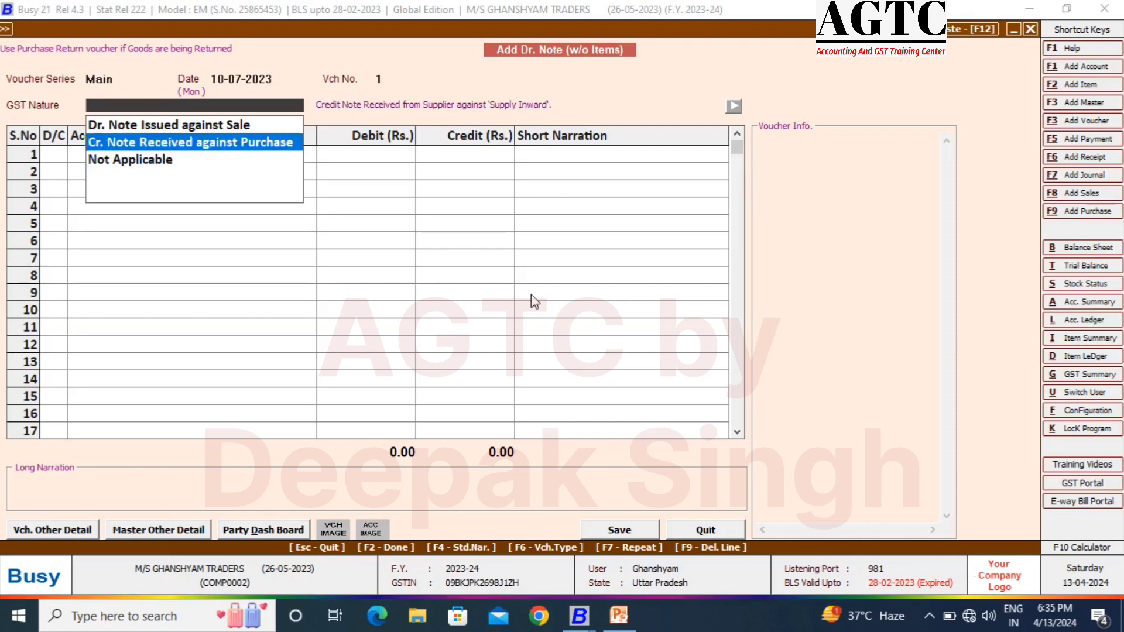
{"action": "key", "text": "Return"}
{"action": "key", "text": "Return"}
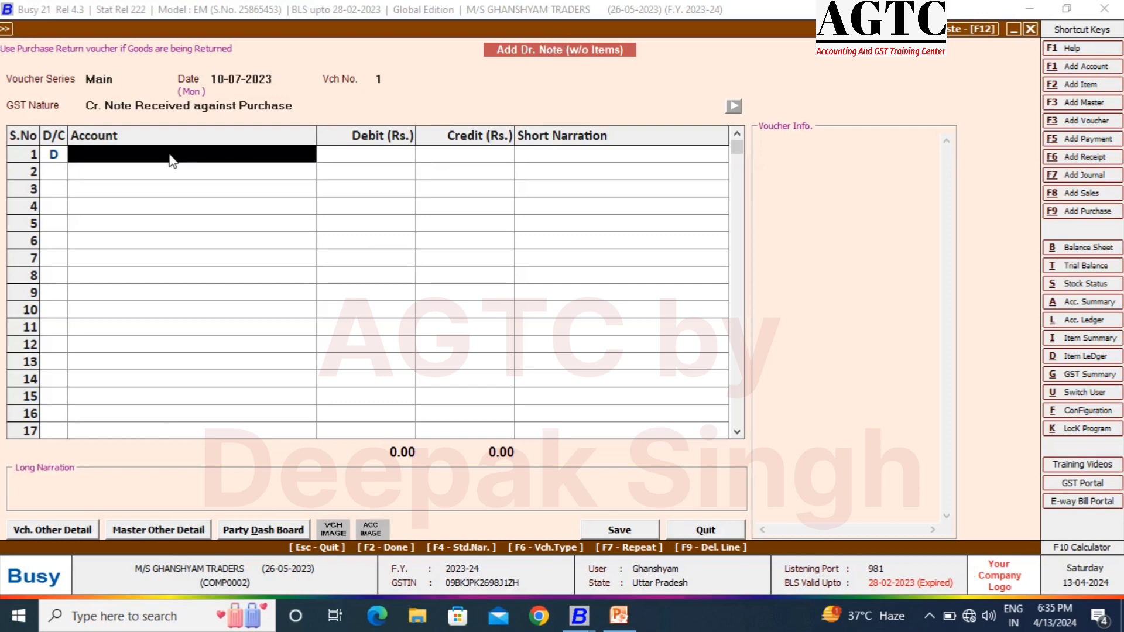
Step: Debit DABUR INDIA LTD C/O EXCEL ENTERPRISES with 20,000 in the first row and leave the amount on account
{"action": "type", "text": "dabu"}
{"action": "key", "text": "Return"}
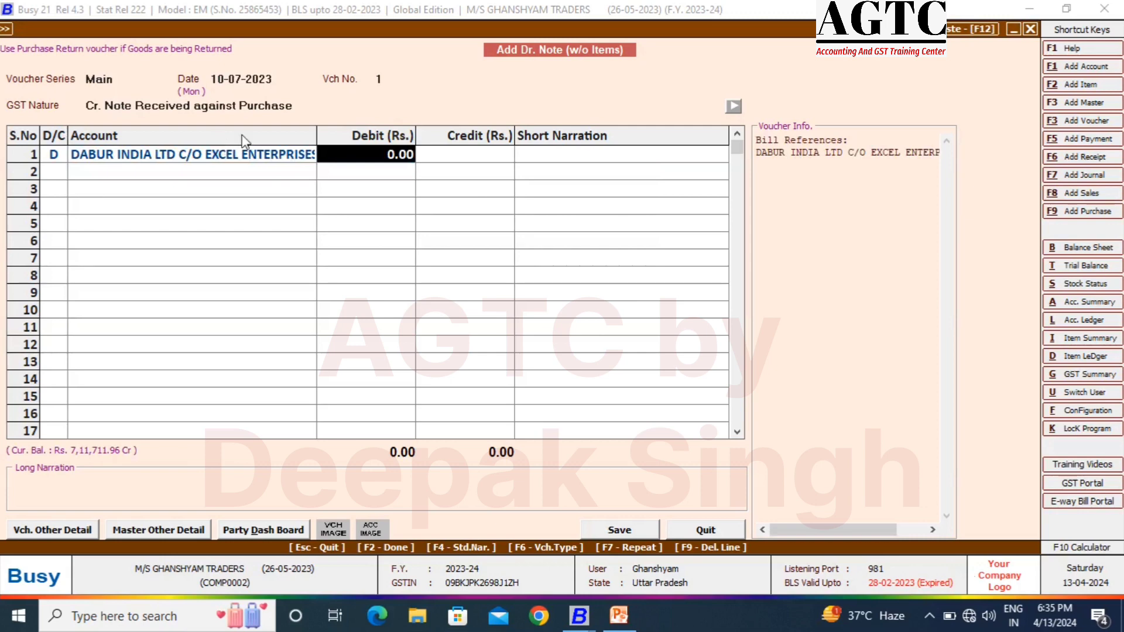
{"action": "type", "text": "20000"}
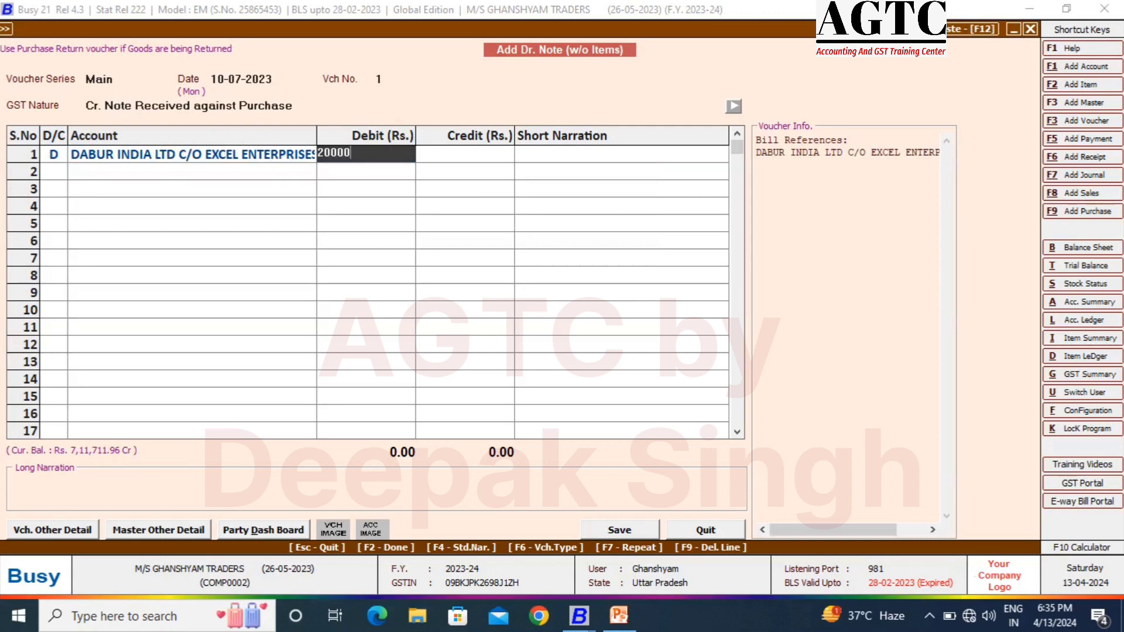
{"action": "key", "text": "Return"}
{"action": "key", "text": "F2"}
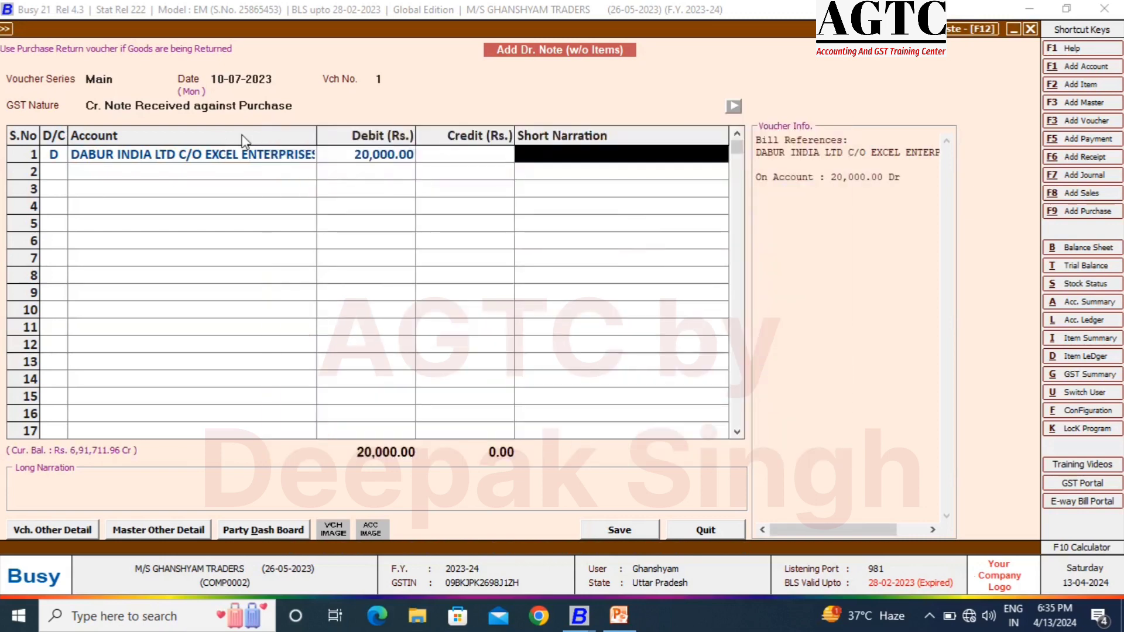
{"action": "key", "text": "Return"}
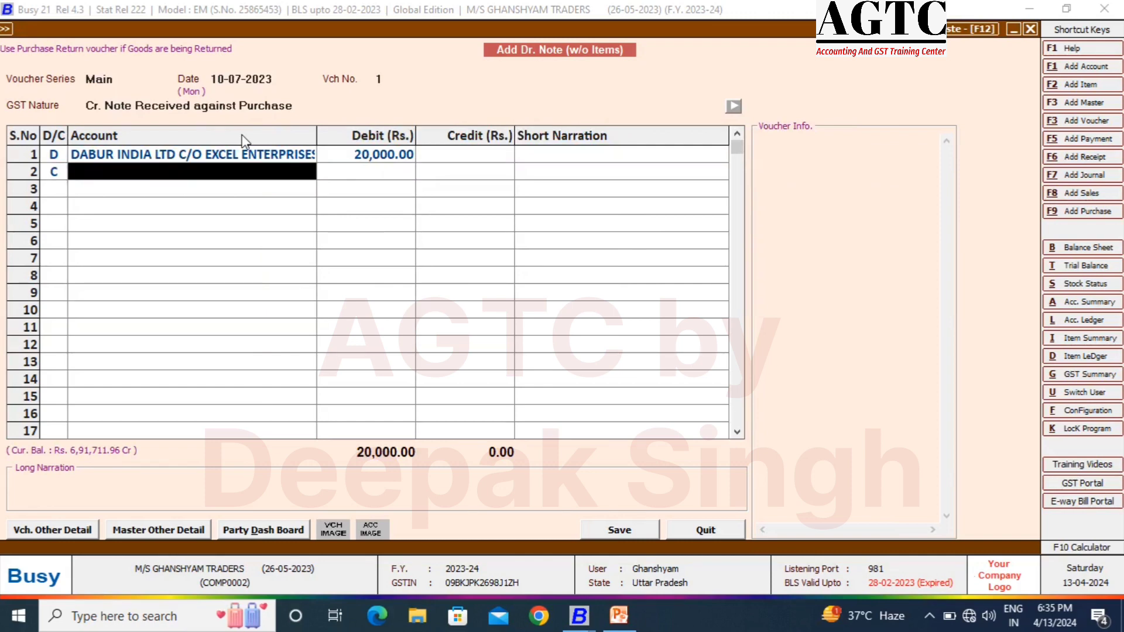
Step: Create a new account named Marketing Budget under an income group for the second row's credit entry
{"action": "key", "text": "F3"}
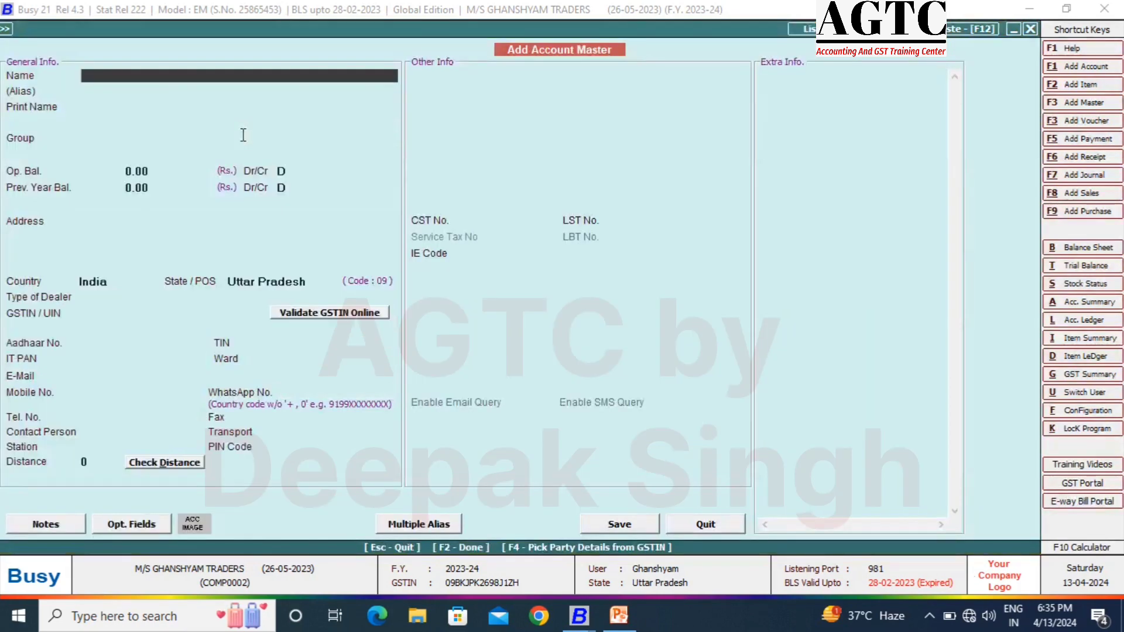
{"action": "type", "text": "marketing budget"}
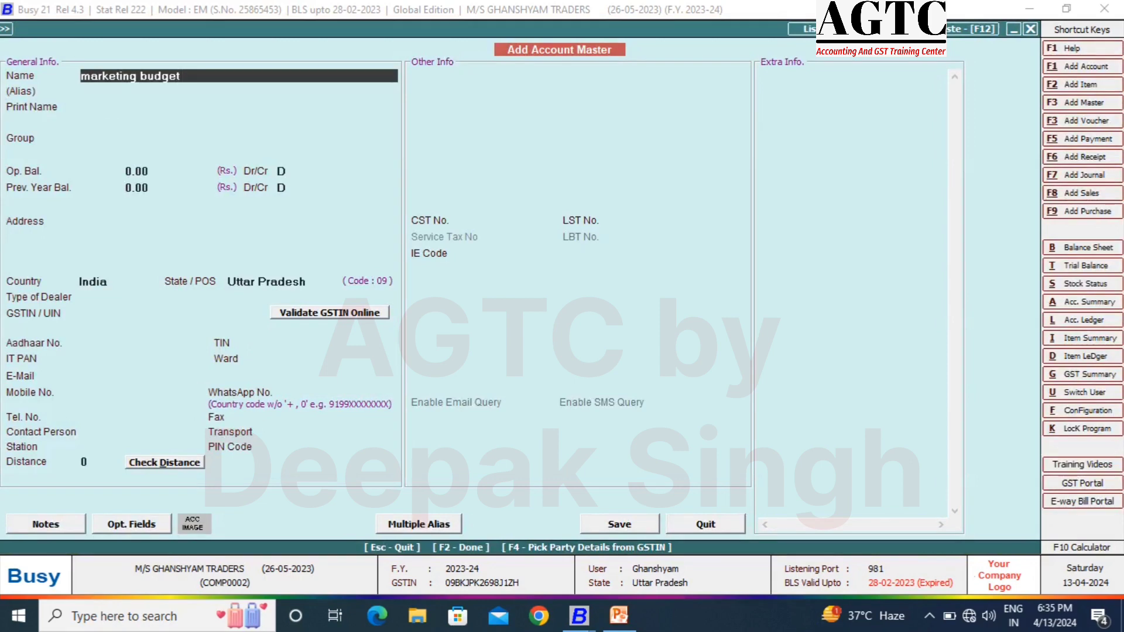
{"action": "key", "text": "Return"}
{"action": "key", "text": "Return"}
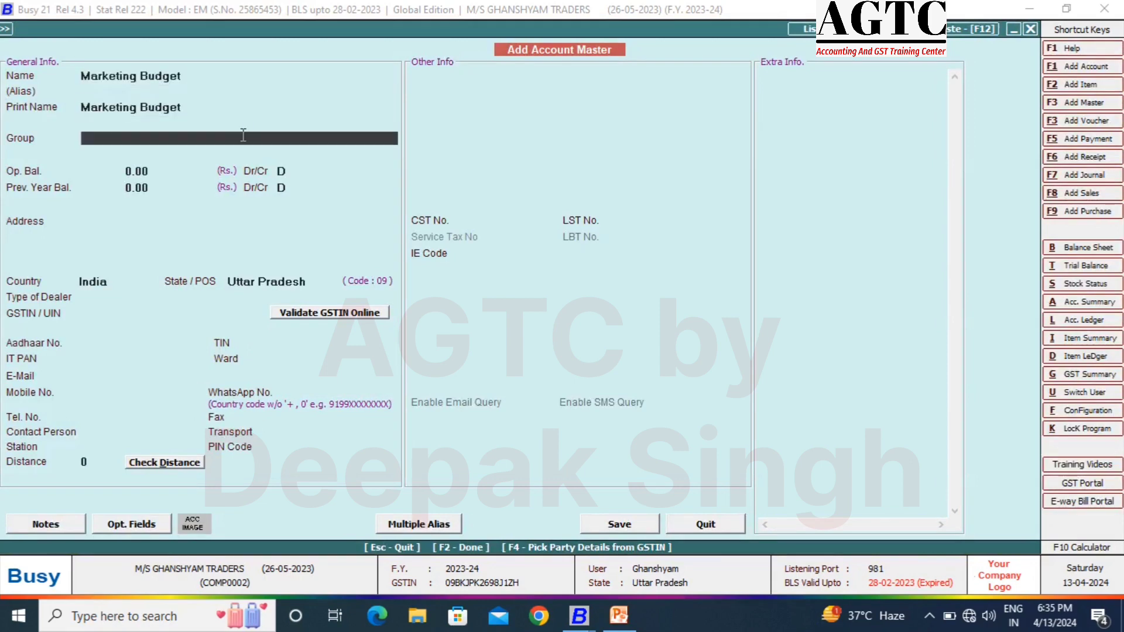
{"action": "type", "text": "inco"}
{"action": "key", "text": "Down"}
{"action": "key", "text": "Return"}
{"action": "key", "text": "Return"}
{"action": "key", "text": "Return"}
{"action": "key", "text": "Return"}
{"action": "key", "text": "F2"}
Step: Credit Marketing Budget with 20,000 and continue saving the debit note without a tax account
{"action": "key", "text": "Return"}
{"action": "key", "text": "Return"}
{"action": "key", "text": "Return"}
{"action": "key", "text": "Return"}
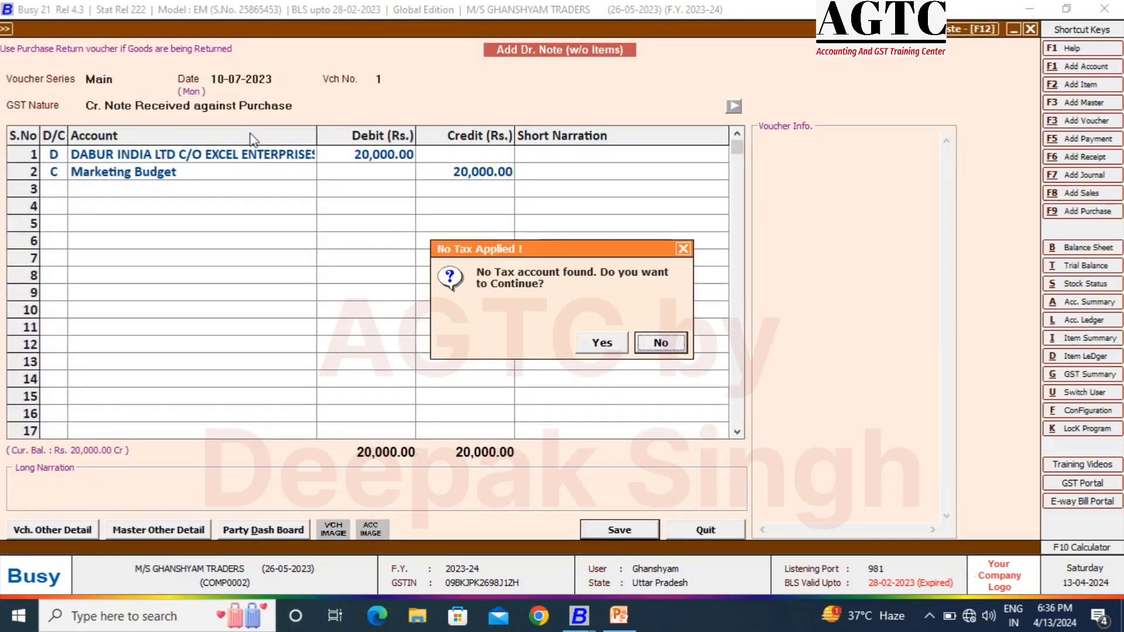
{"action": "key", "text": "Left"}
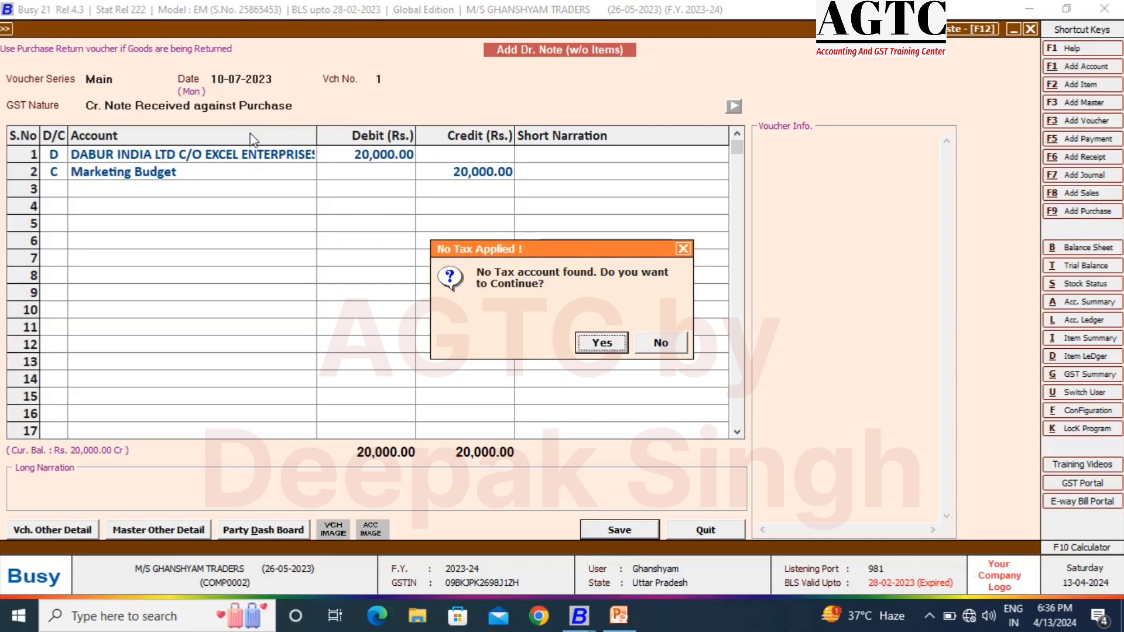
{"action": "key", "text": "Return"}
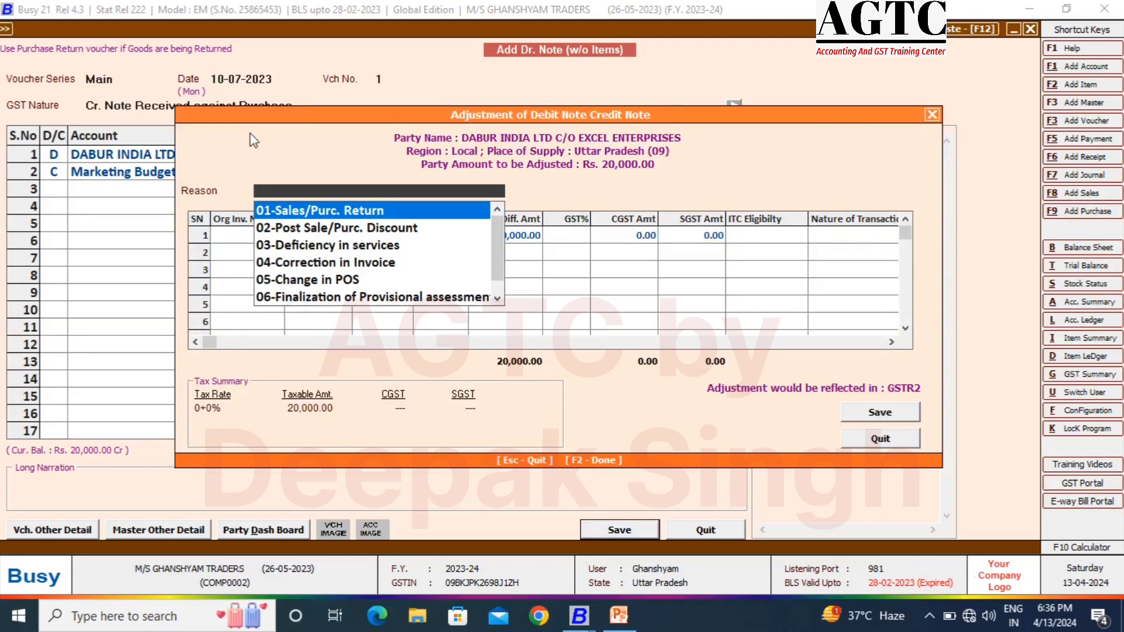
Step: Set the adjustment reason to 02-Post Sale/Purc. Discount and link the 20,000 to the party's 27-06-2023 invoice with HSN 3304
{"action": "key", "text": "Down"}
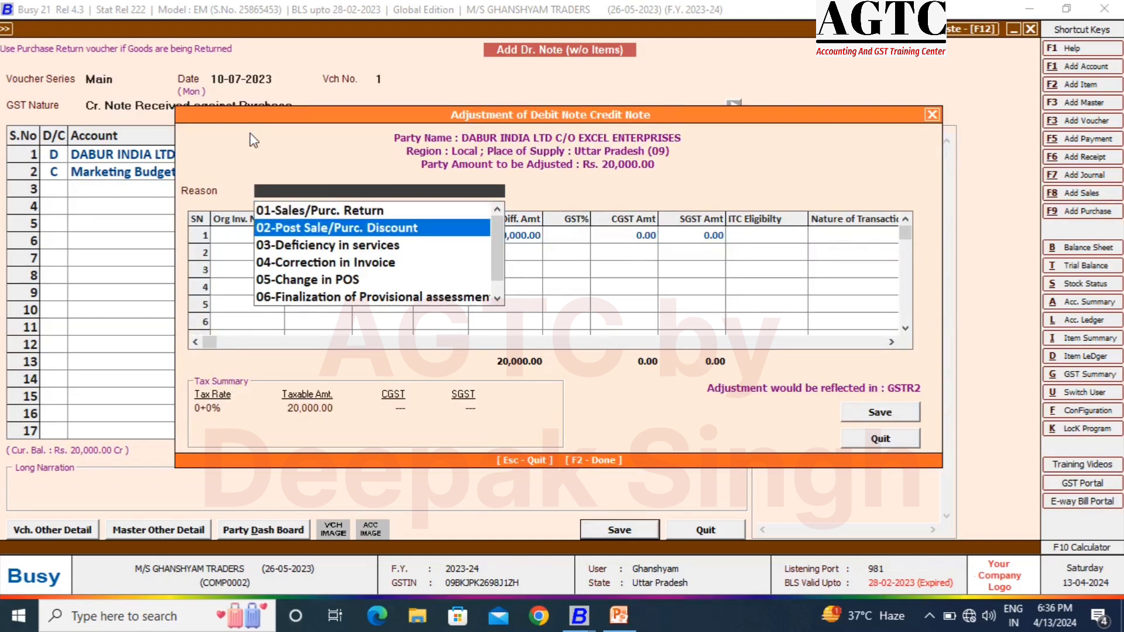
{"action": "key", "text": "Return"}
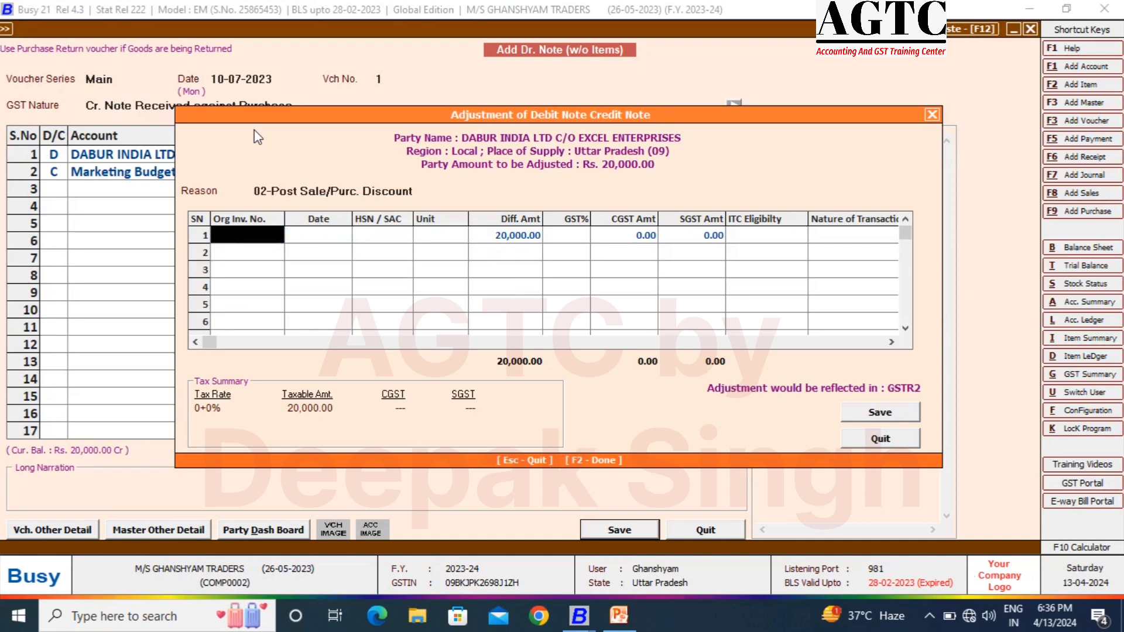
{"action": "type", "text": "IN0923033730"}
{"action": "key", "text": "Return"}
{"action": "key", "text": "Return"}
{"action": "key", "text": "Return"}
{"action": "key", "text": "Return"}
{"action": "key", "text": "Return"}
{"action": "key", "text": "Return"}
{"action": "key", "text": "Return"}
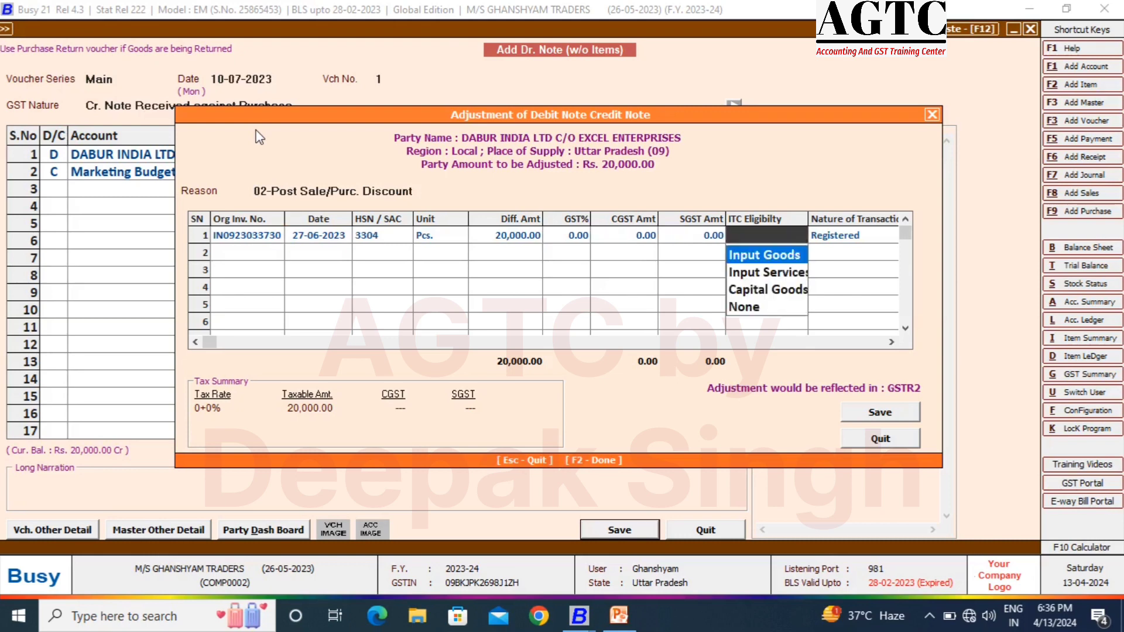
Step: Set the adjustment row's ITC eligibility to Input Goods and save the adjustment with the debit note
{"action": "key", "text": "Return"}
{"action": "key", "text": "Return"}
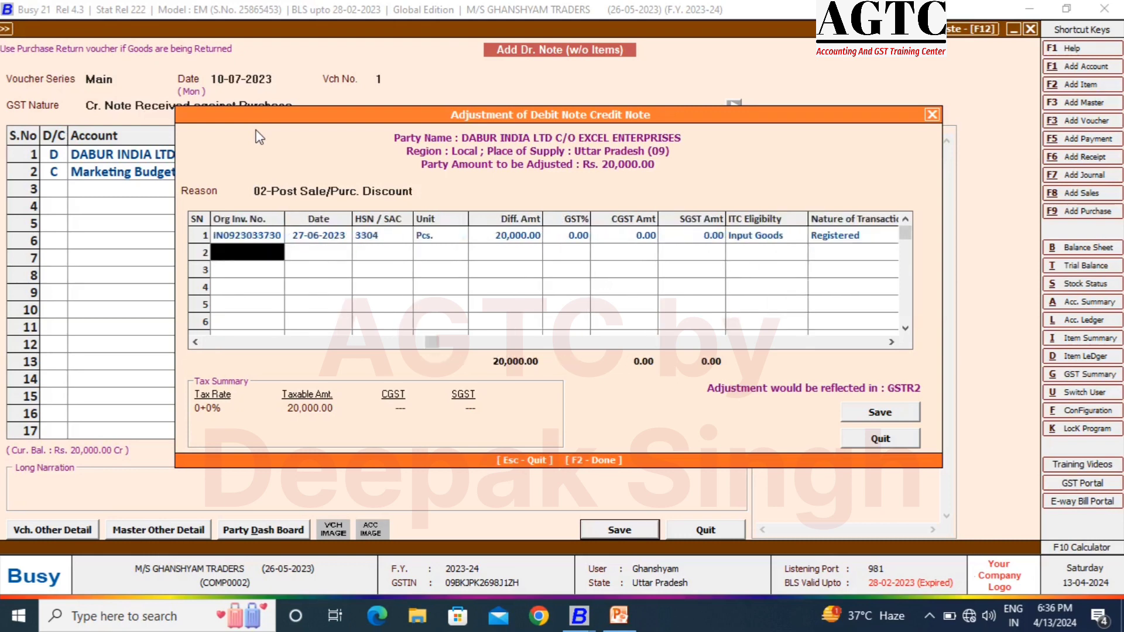
{"action": "left_click", "coordinate": [917, 413]}
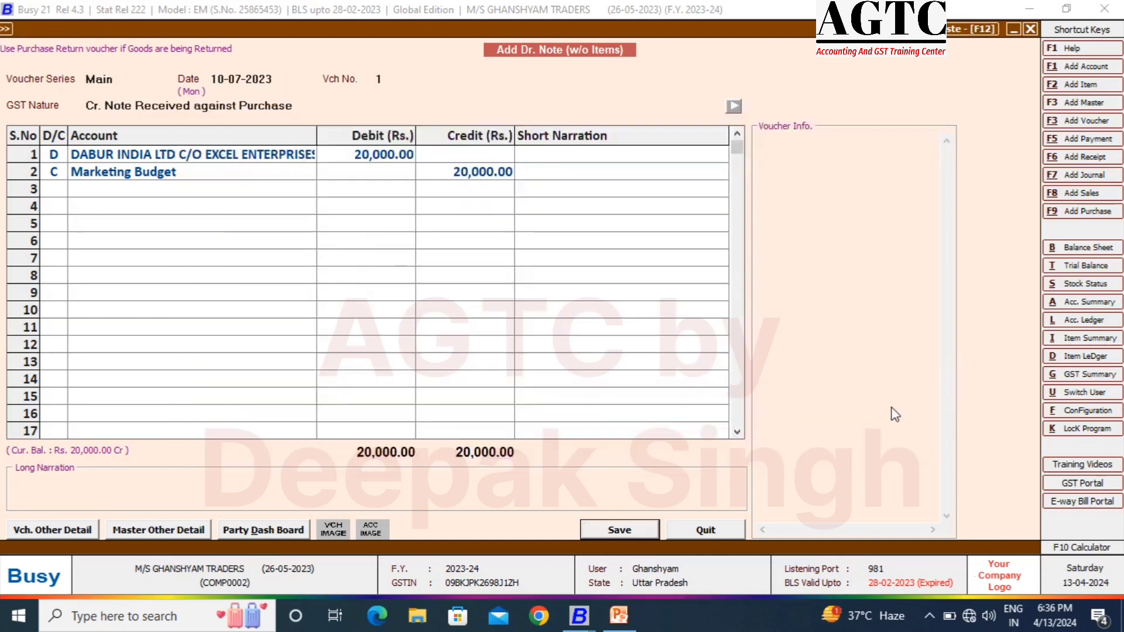
{"action": "left_click", "coordinate": [572, 371]}
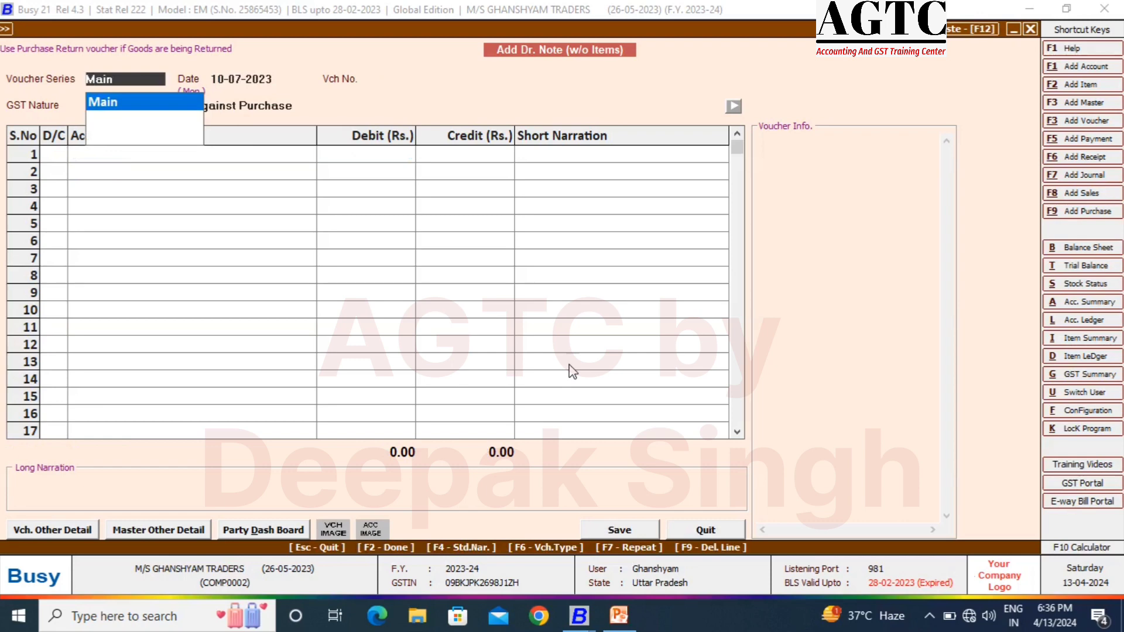
Step: Head the new debit note without items with date 10-07-2023, voucher number 2 and GST nature Cr. Note Received against Purchase
{"action": "key", "text": "Return"}
{"action": "key", "text": "Return"}
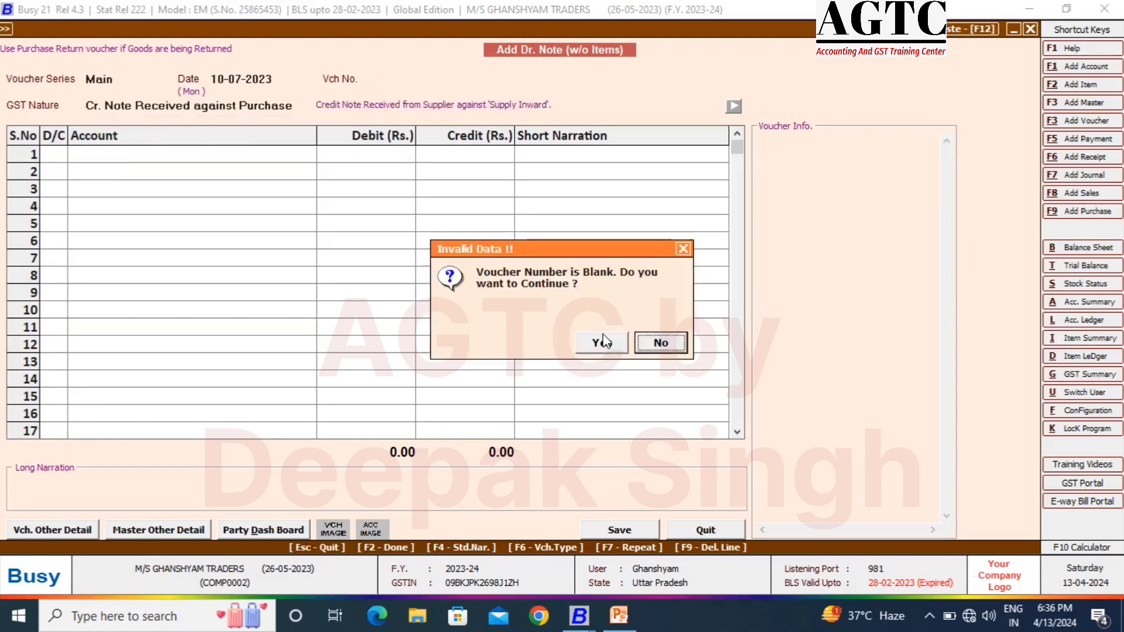
{"action": "left_click", "coordinate": [603, 342]}
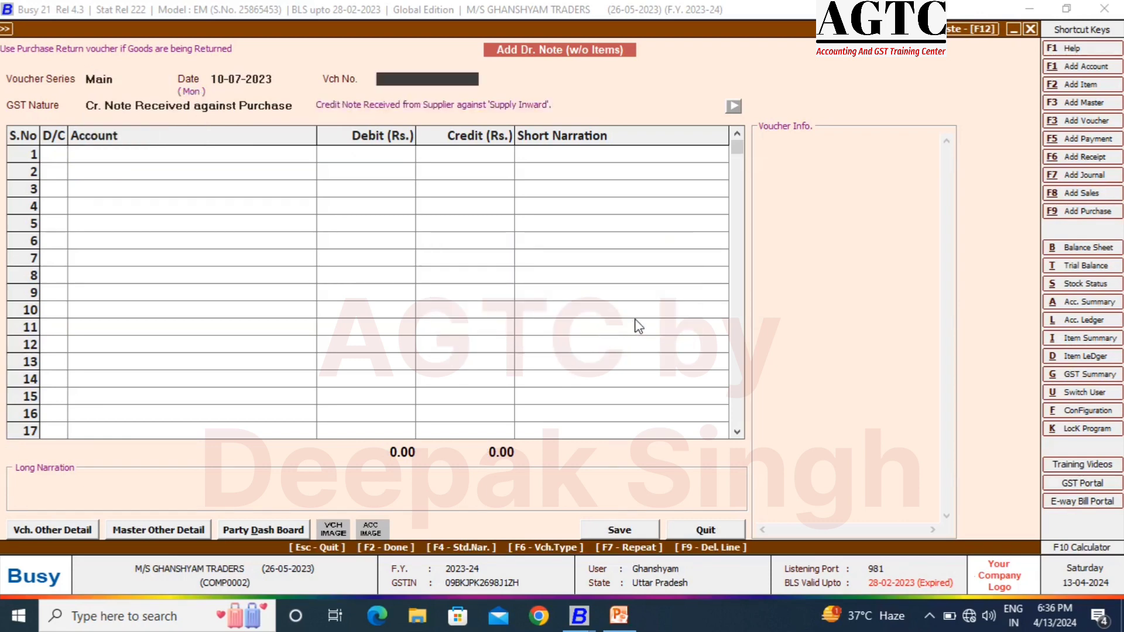
{"action": "type", "text": "2"}
{"action": "key", "text": "Return"}
{"action": "key", "text": "Return"}
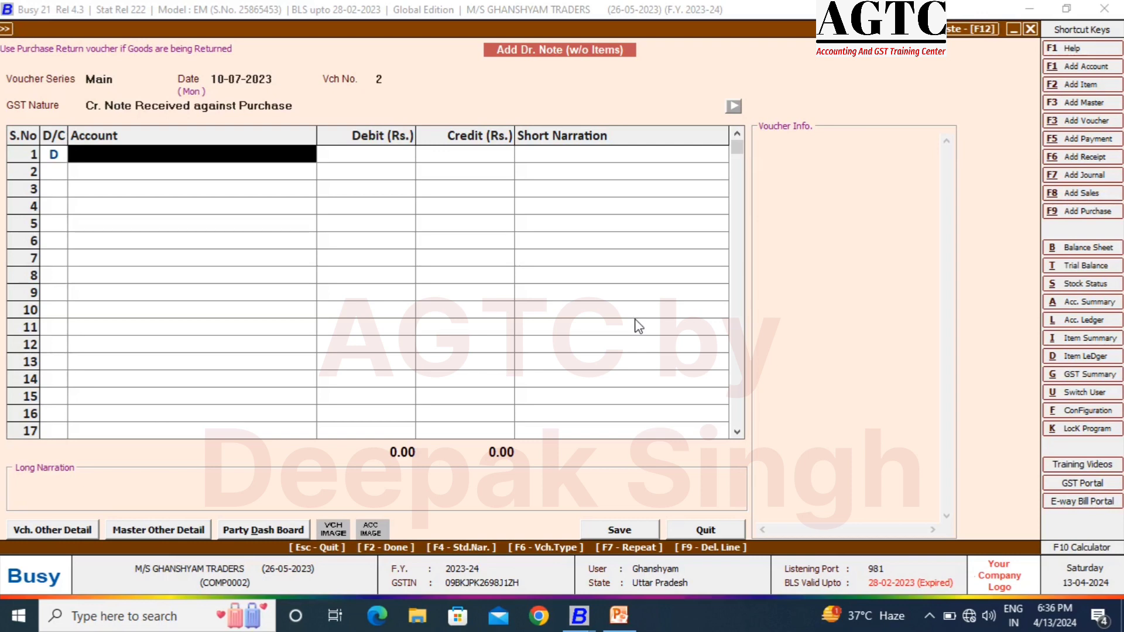
Step: Debit DABUR INDIA LTD C/O EXCEL ENTERPRISES with 30,000 in the first row and begin a credit row
{"action": "type", "text": "dab"}
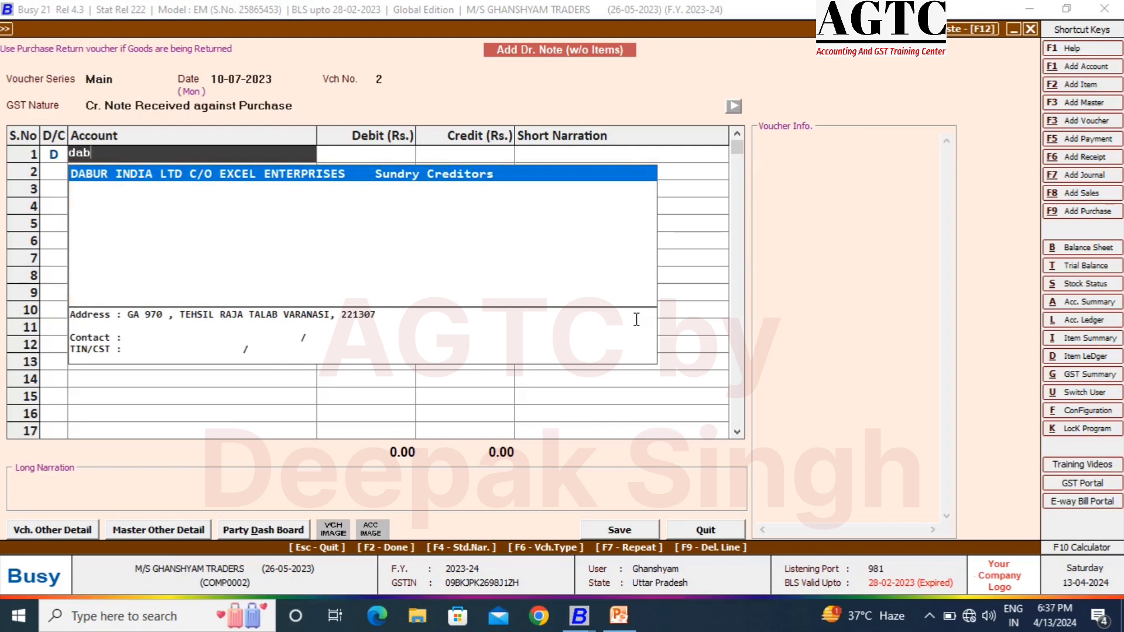
{"action": "key", "text": "Return"}
{"action": "type", "text": "30,000"}
{"action": "key", "text": "Return"}
{"action": "key", "text": "Escape"}
{"action": "key", "text": "Return"}
{"action": "key", "text": "Return"}
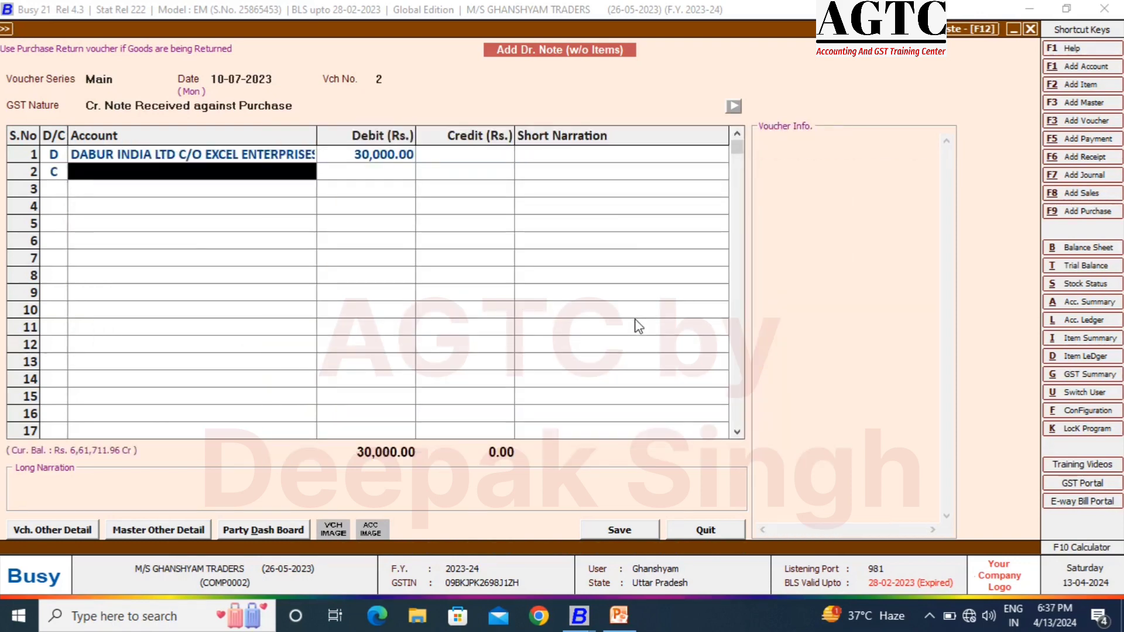
Step: Create an account named Salary Subsidy under the Income (Indirect) group and use it in the second row
{"action": "key", "text": "alt+F1"}
{"action": "type", "text": "salary"}
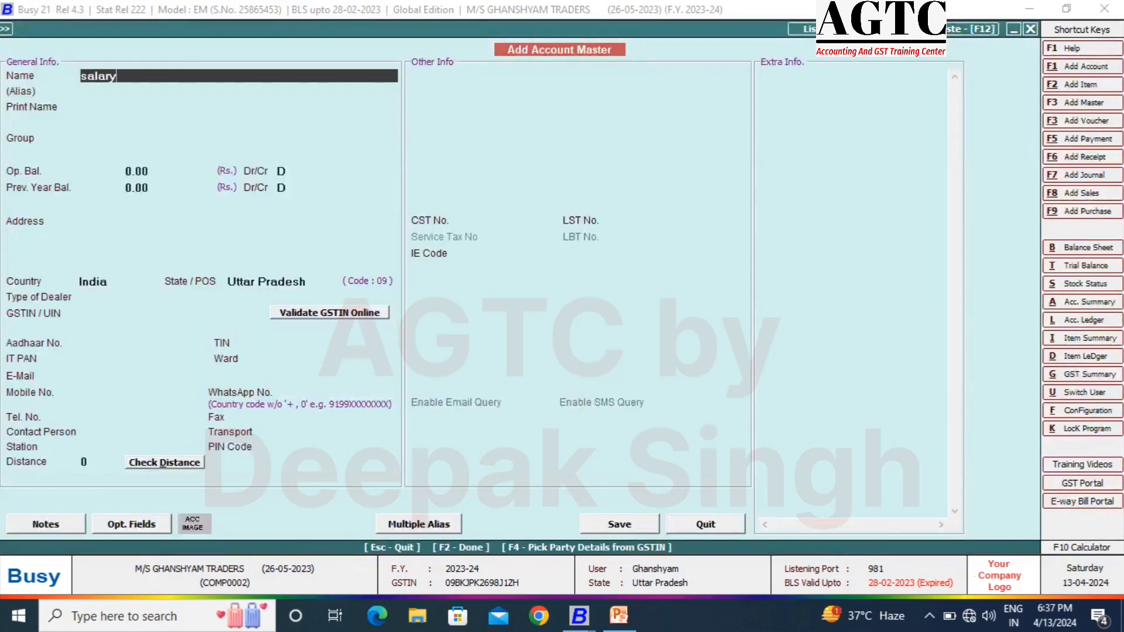
{"action": "type", "text": " subsidy"}
{"action": "key", "text": "Return"}
{"action": "key", "text": "Return"}
{"action": "type", "text": "income"}
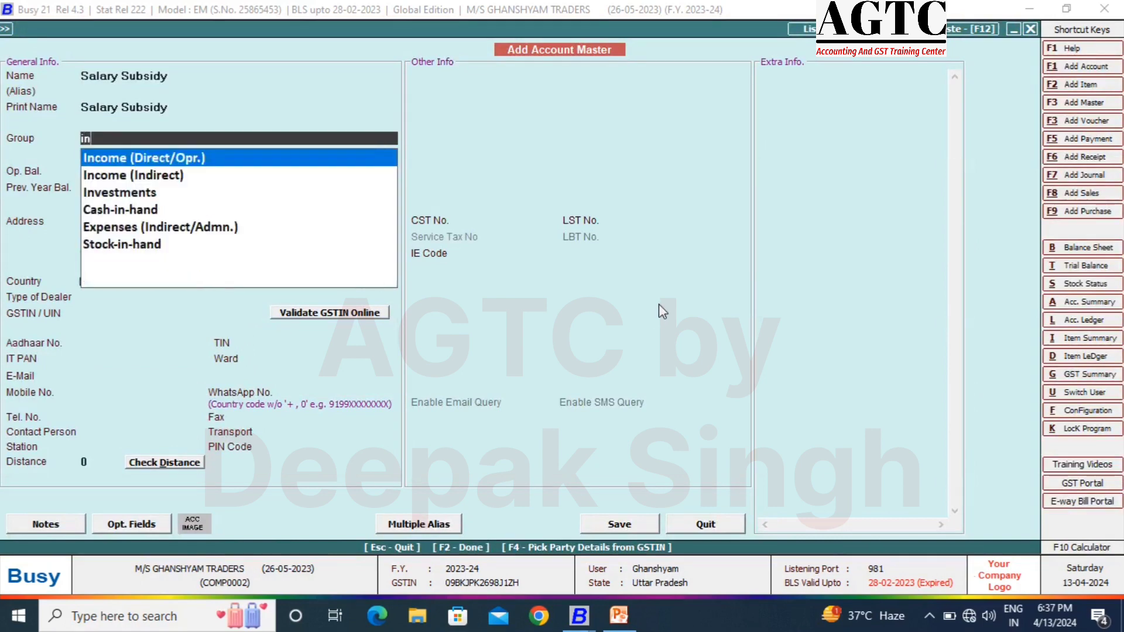
{"action": "key", "text": "Down"}
{"action": "key", "text": "Return"}
{"action": "key", "text": "Return"}
{"action": "key", "text": "Return"}
{"action": "key", "text": "Return"}
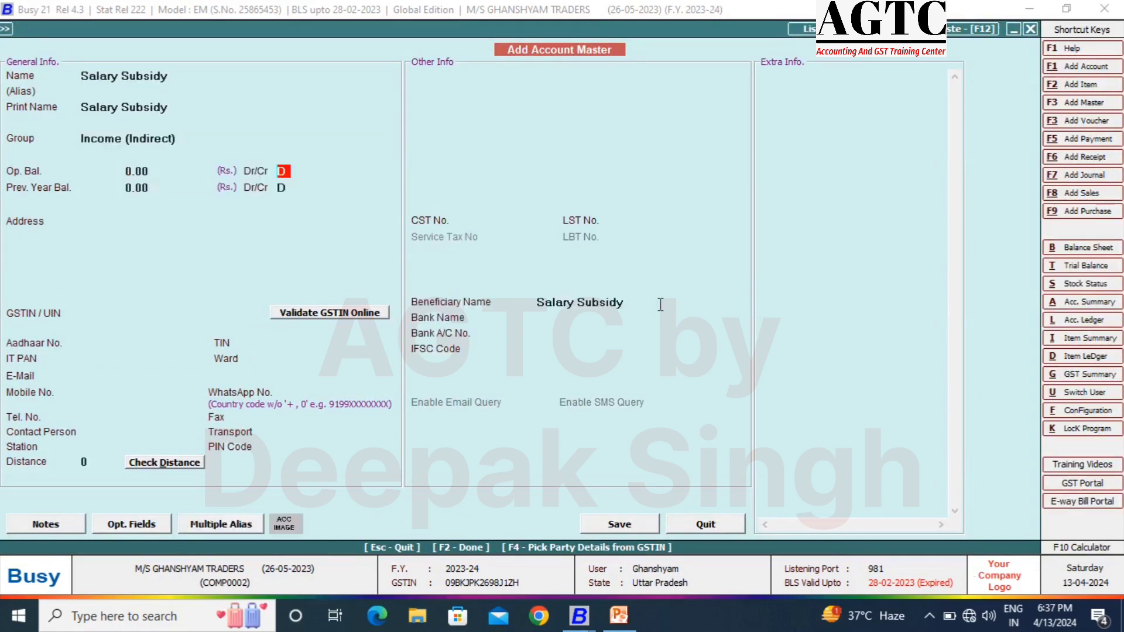
{"action": "key", "text": "F2"}
{"action": "key", "text": "Return"}
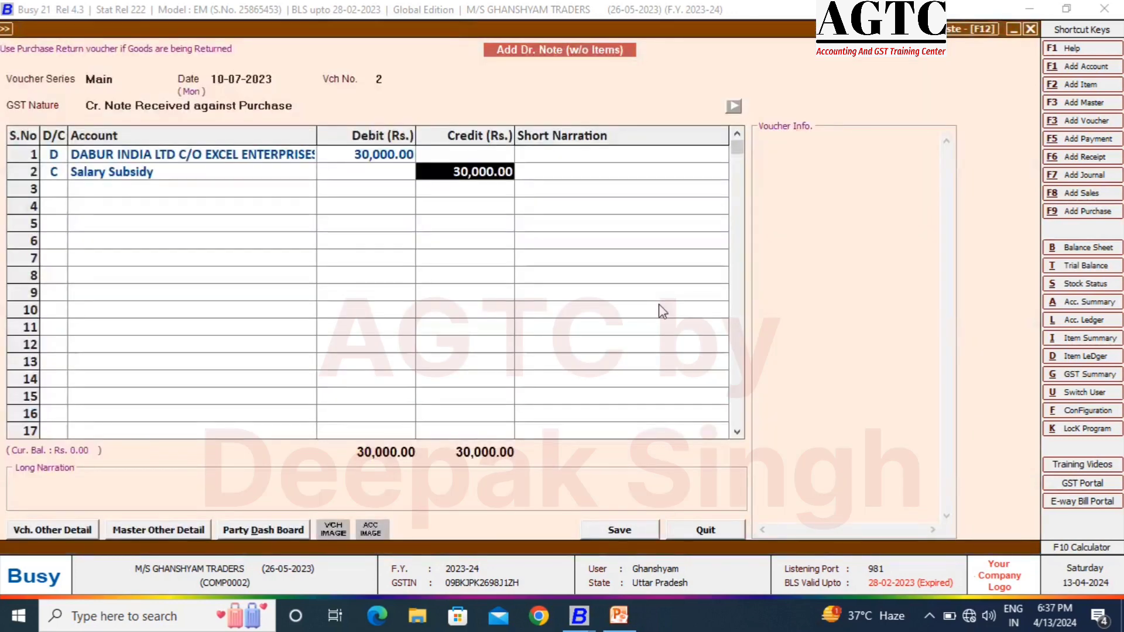
Step: Credit Salary Subsidy with 30,000, continue saving without a tax account, and dismiss the GST reporting details
{"action": "key", "text": "Return"}
{"action": "key", "text": "Return"}
{"action": "key", "text": "Return"}
{"action": "key", "text": "Left"}
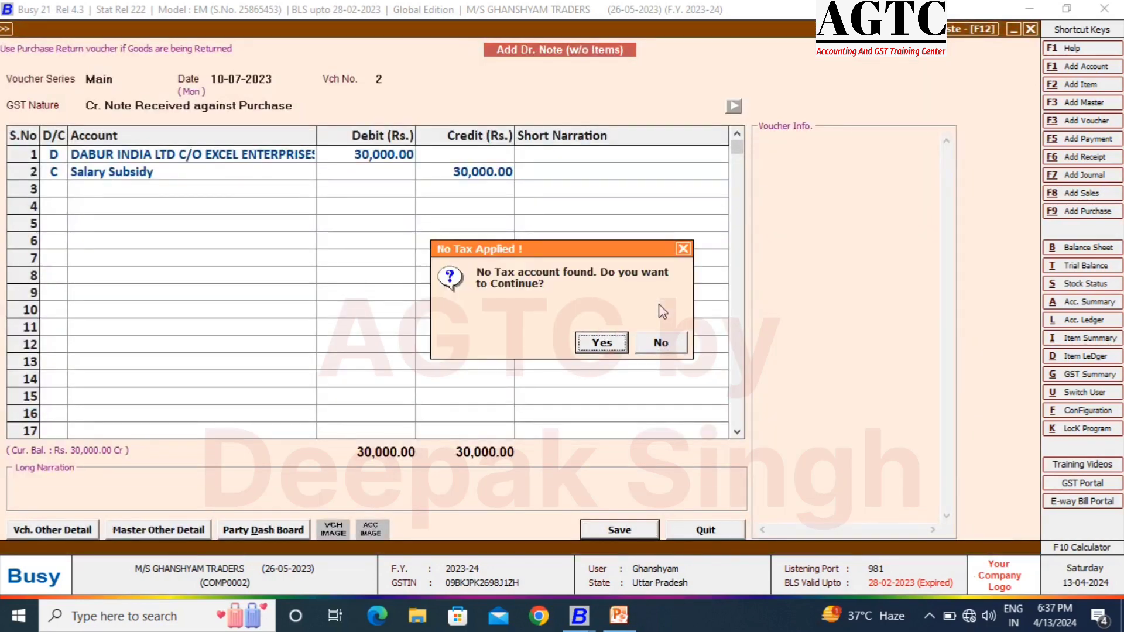
{"action": "key", "text": "Return"}
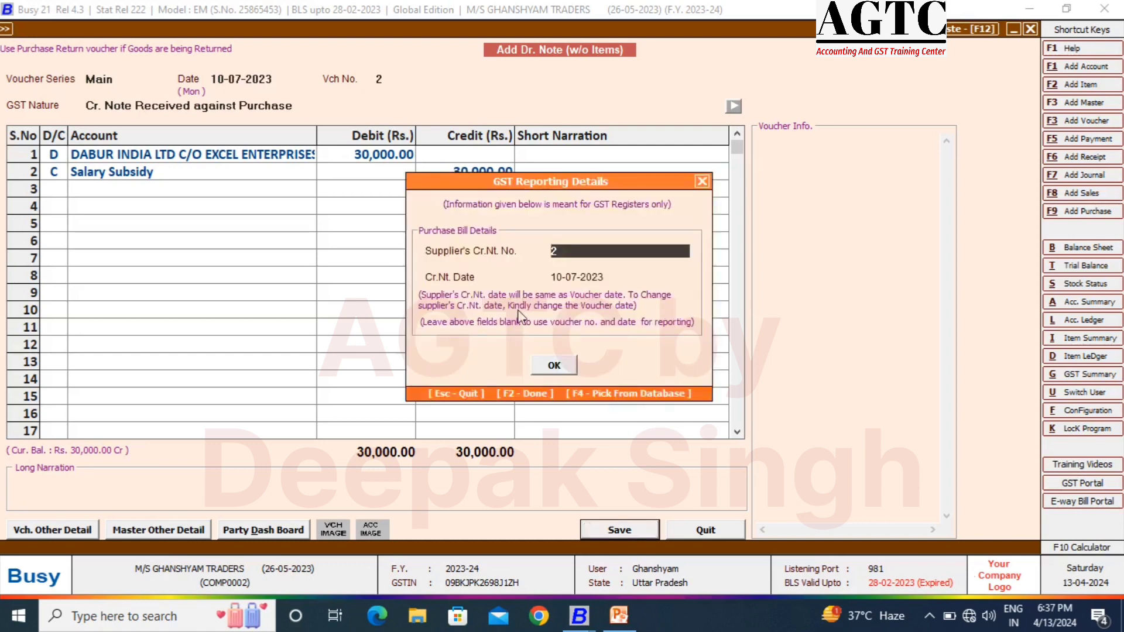
{"action": "left_click", "coordinate": [703, 182]}
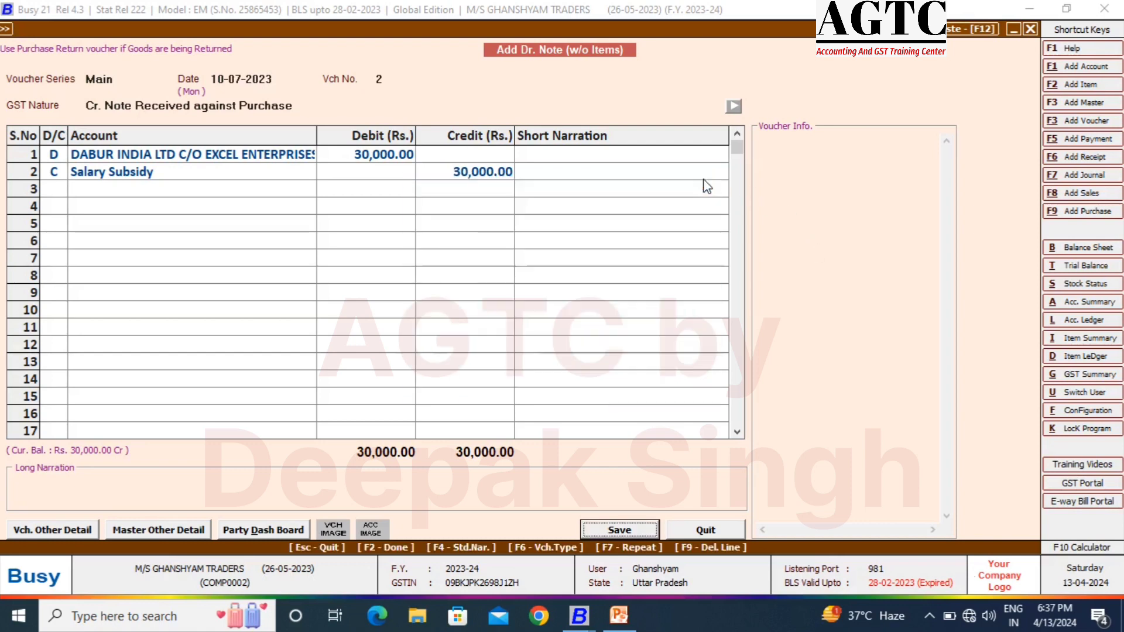
Step: Change the GST nature of debit note 2 to Not Applicable, save it and leave the entry form
{"action": "left_click", "coordinate": [295, 106]}
{"action": "key", "text": "Down"}
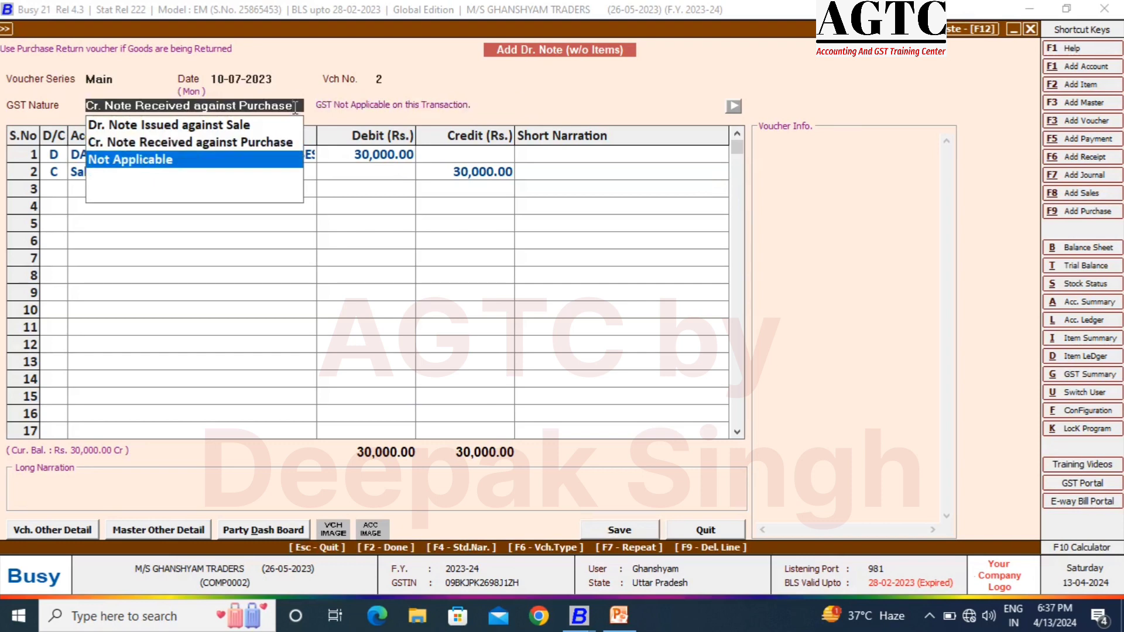
{"action": "key", "text": "Return"}
{"action": "key", "text": "Return"}
{"action": "key", "text": "Return"}
{"action": "key", "text": "Return"}
{"action": "key", "text": "Return"}
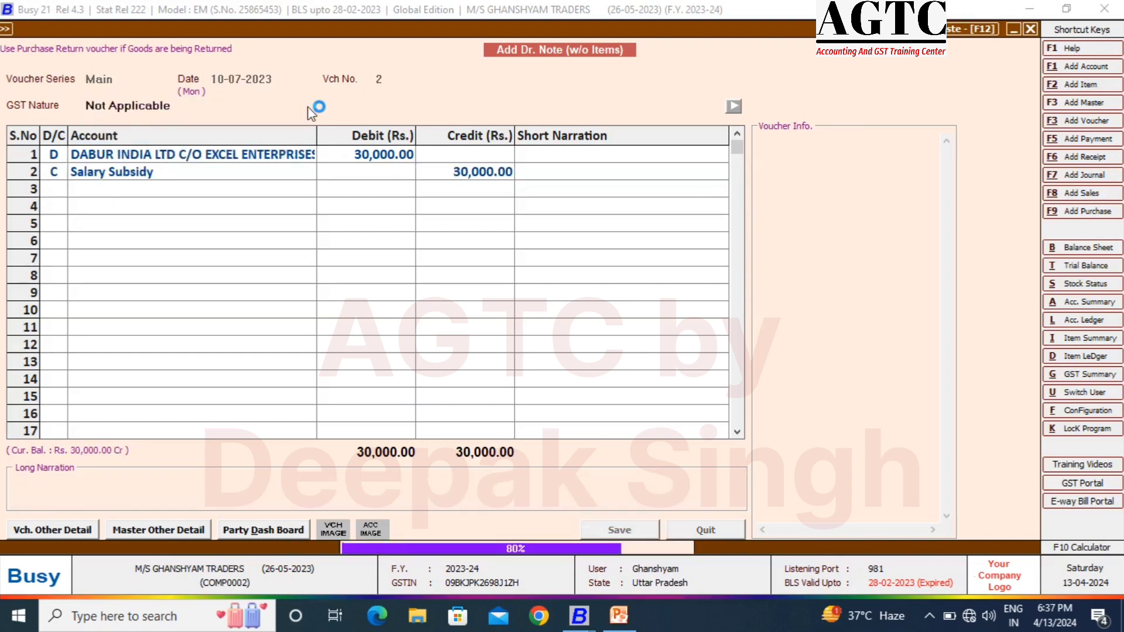
{"action": "key", "text": "Return"}
{"action": "key", "text": "Escape"}
{"action": "key", "text": "Escape"}
Step: Show the DABUR INDIA LTD account ledger for 01-04-2023 to 30-03-2024 and review the Salary Subsidy debit note
{"action": "key", "text": "alt+l"}
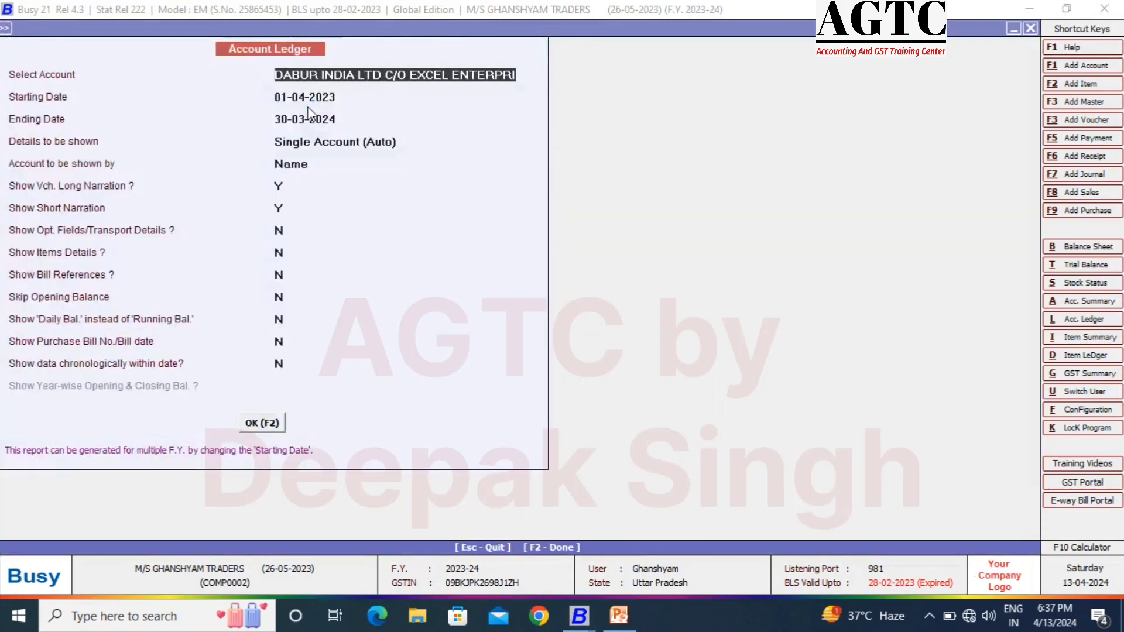
{"action": "key", "text": "F2"}
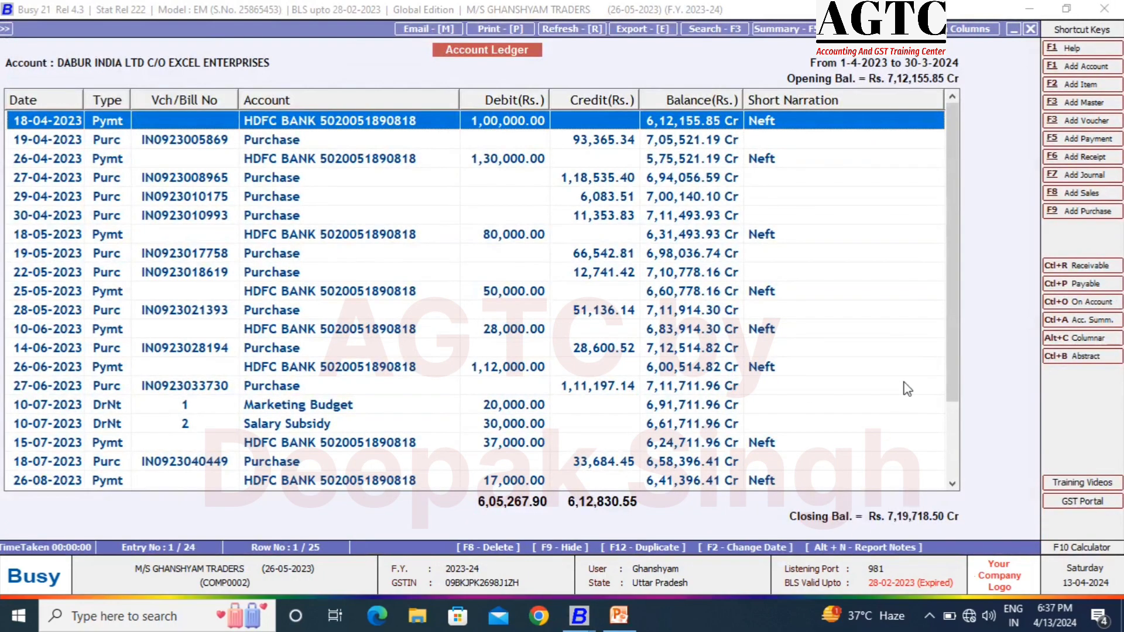
{"action": "left_click_drag", "start_coordinate": [950, 237], "coordinate": [963, 406]}
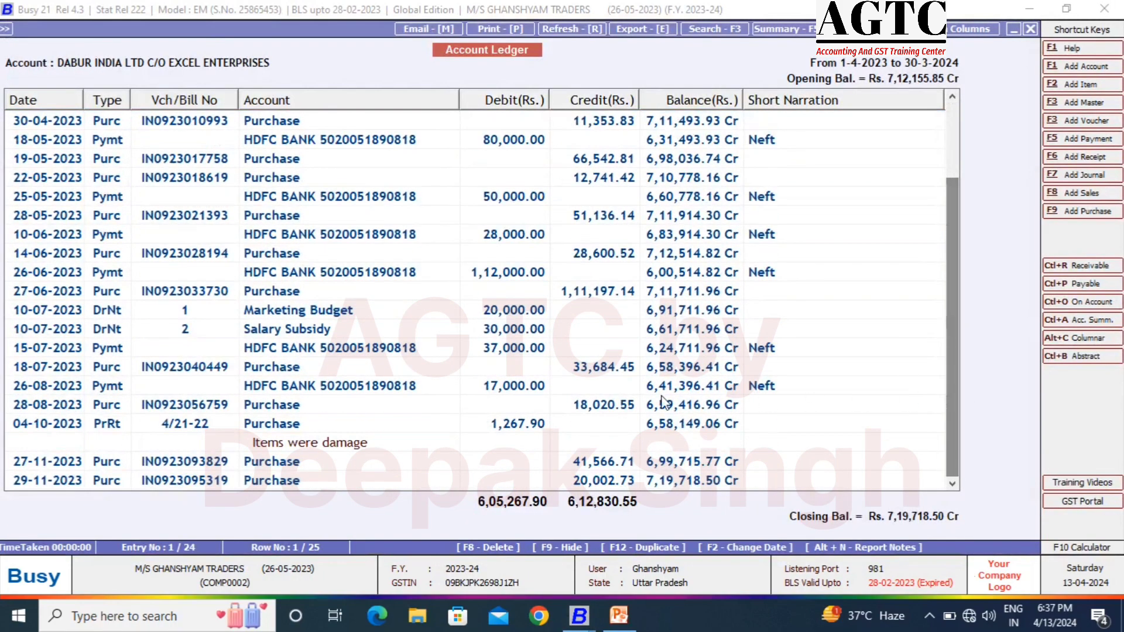
{"action": "left_click", "coordinate": [508, 333]}
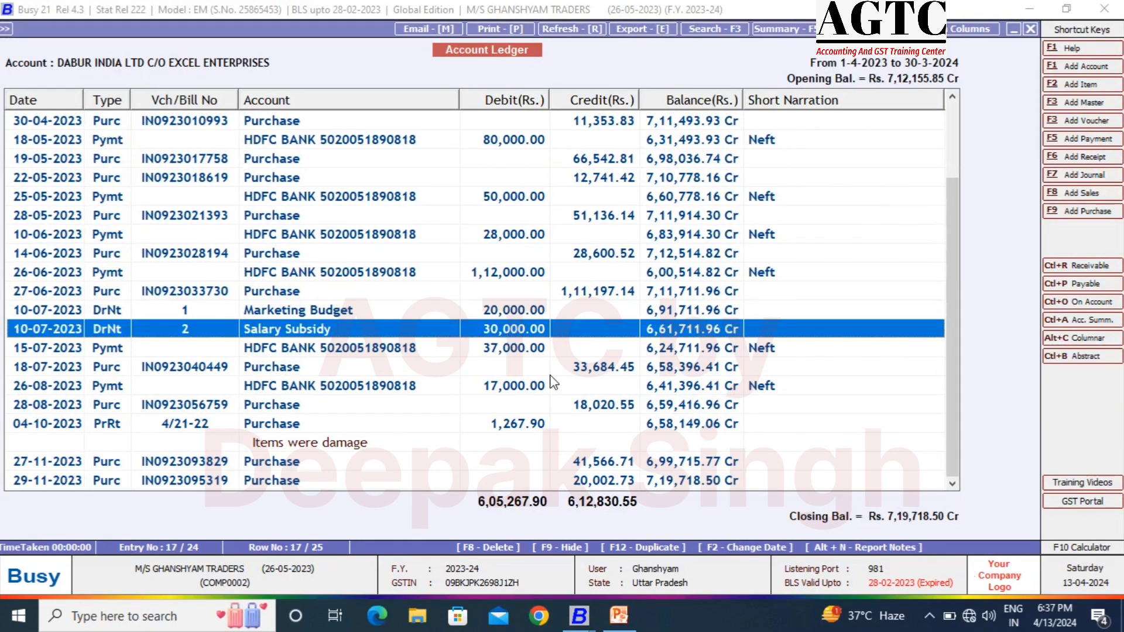
{"action": "key", "text": "Up"}
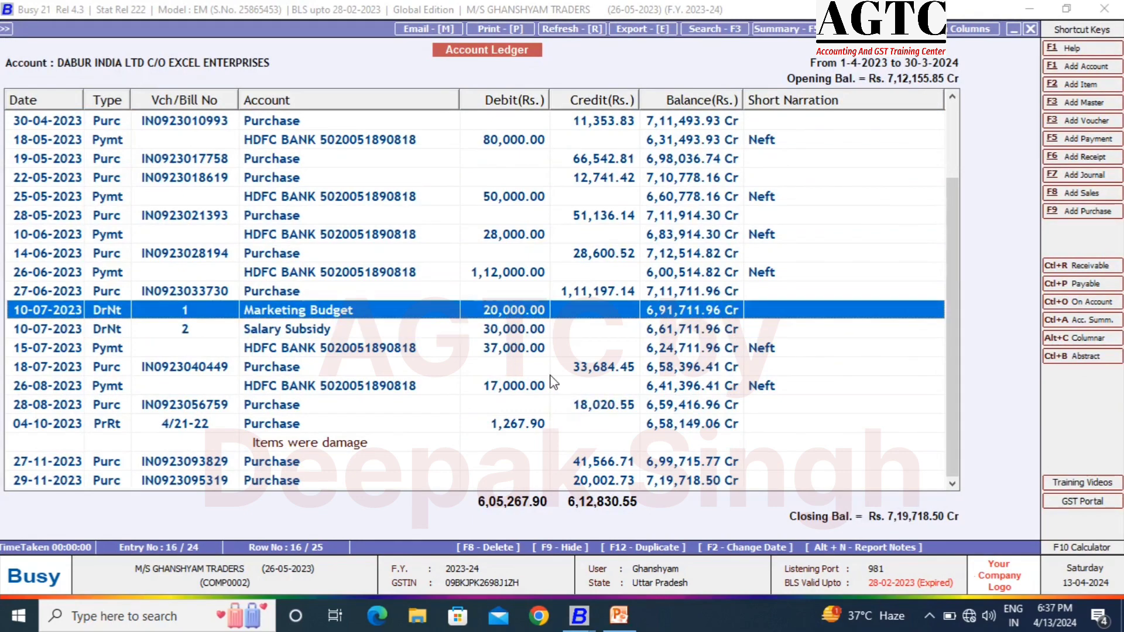
{"action": "key", "text": "Down"}
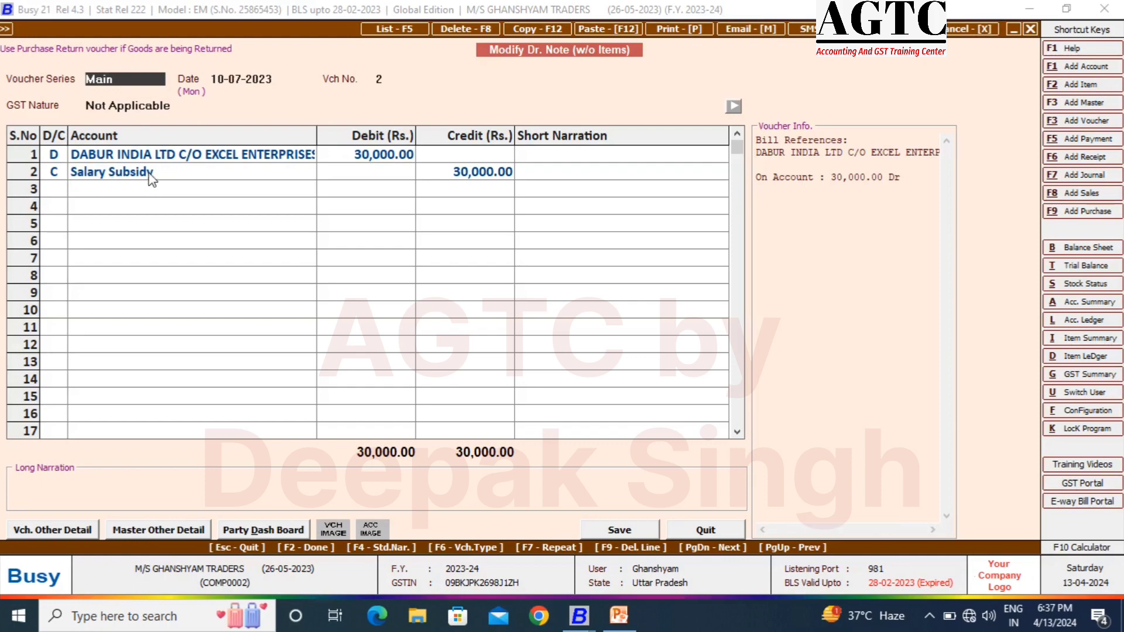
Step: Review the Marketing Budget debit note from the ledger and return to the main screen
{"action": "key", "text": "Escape"}
{"action": "key", "text": "Up"}
{"action": "key", "text": "Return"}
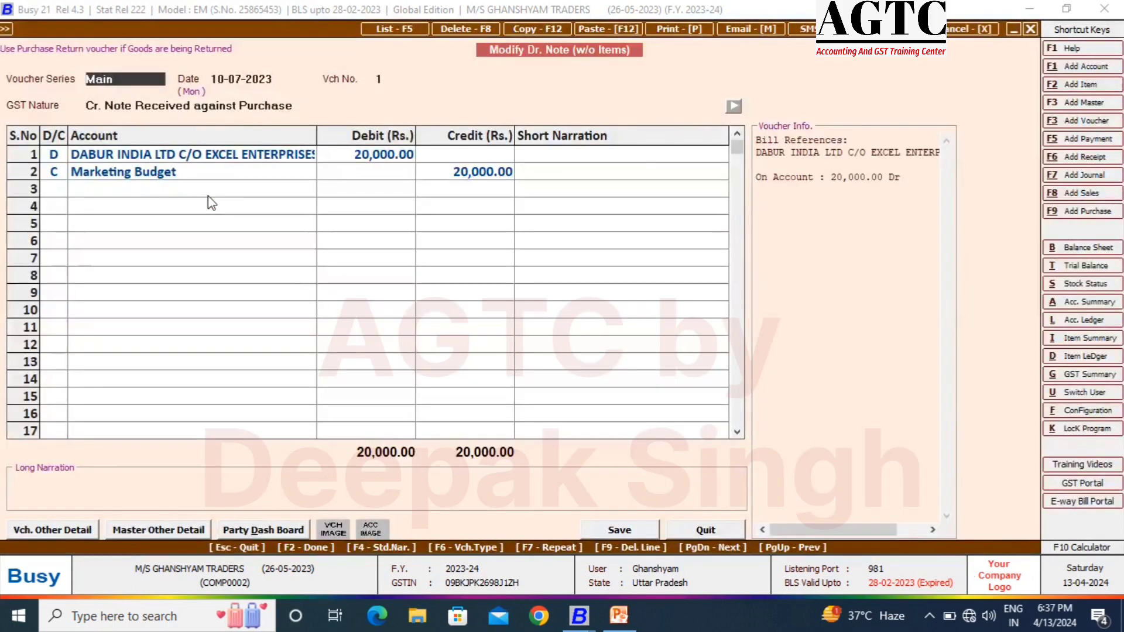
{"action": "key", "text": "Escape"}
{"action": "key", "text": "Escape"}
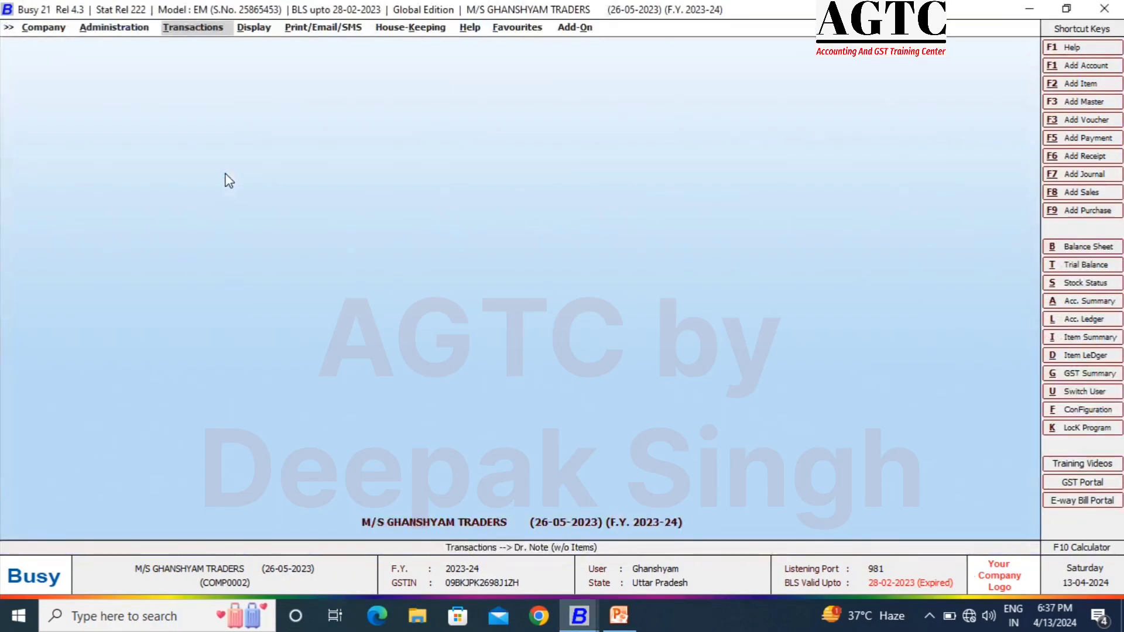
{"action": "key", "text": "Return"}
{"action": "key", "text": "Up"}
{"action": "key", "text": "Up"}
{"action": "key", "text": "Up"}
{"action": "key", "text": "Up"}
{"action": "key", "text": "Up"}
{"action": "key", "text": "Down"}
{"action": "key", "text": "Up"}
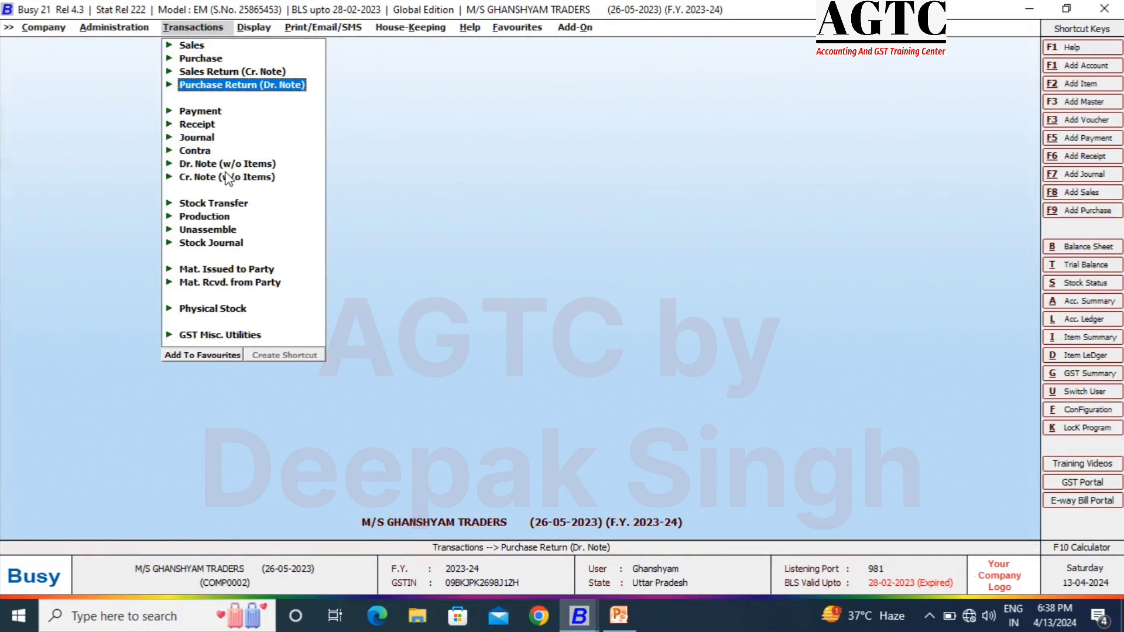
{"action": "key", "text": "Return"}
{"action": "key", "text": "Return"}
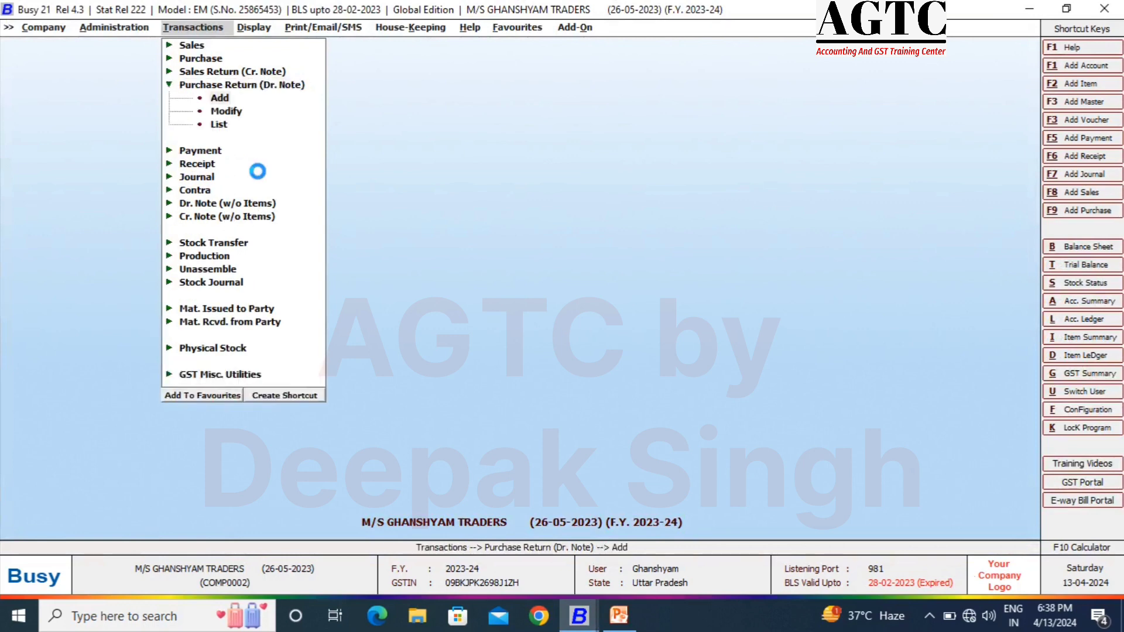
{"action": "key", "text": "Escape"}
{"action": "key", "text": "Escape"}
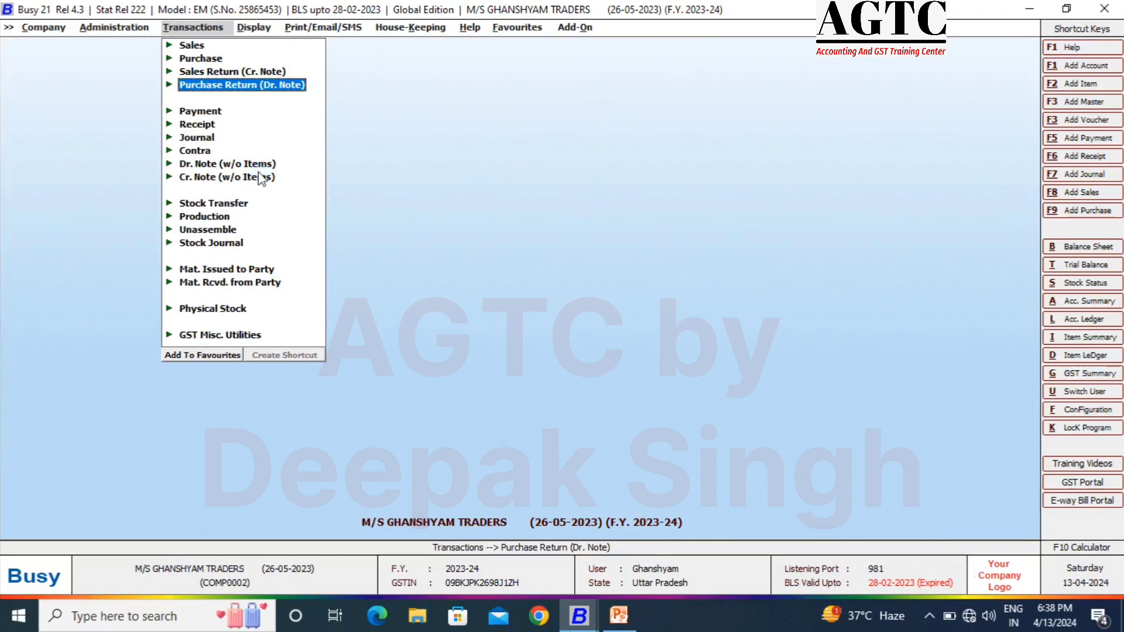
Step: Reopen the DABUR INDIA LTD ledger and examine the item quantities and prices in the 27-06-2023 purchase voucher
{"action": "type", "text": "lda"}
{"action": "key", "text": "Return"}
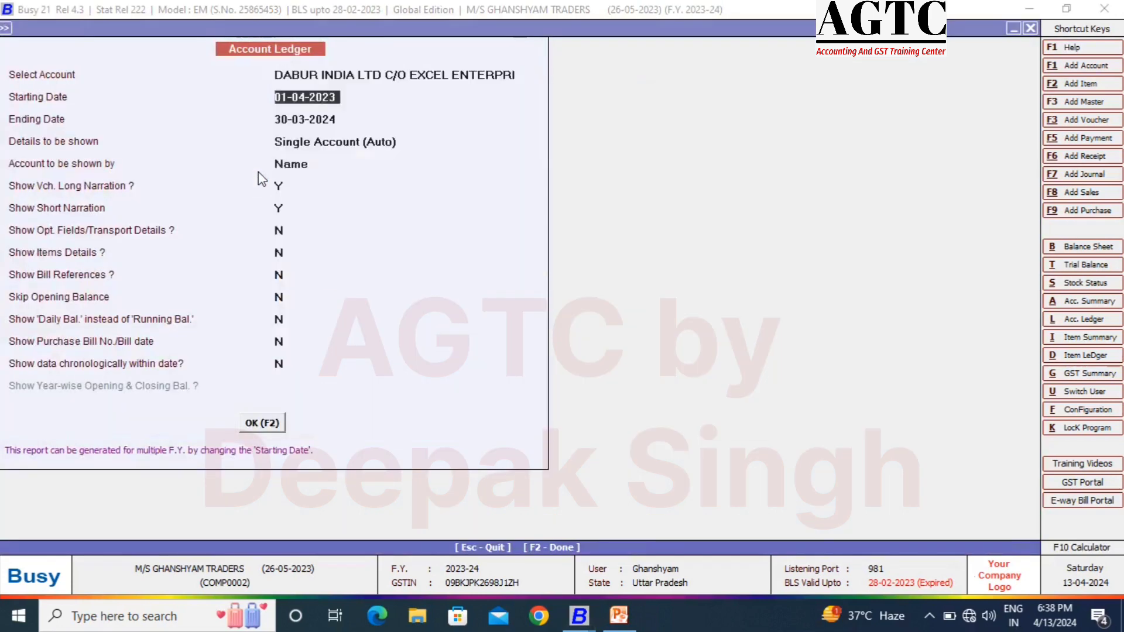
{"action": "key", "text": "F2"}
{"action": "key", "text": "Down"}
{"action": "key", "text": "Down"}
{"action": "key", "text": "Down"}
{"action": "key", "text": "Down"}
{"action": "key", "text": "Down"}
{"action": "key", "text": "Down"}
{"action": "key", "text": "Down"}
{"action": "key", "text": "Down"}
{"action": "key", "text": "Down"}
{"action": "key", "text": "Down"}
{"action": "key", "text": "Down"}
{"action": "key", "text": "Down"}
{"action": "key", "text": "Down"}
{"action": "key", "text": "Down"}
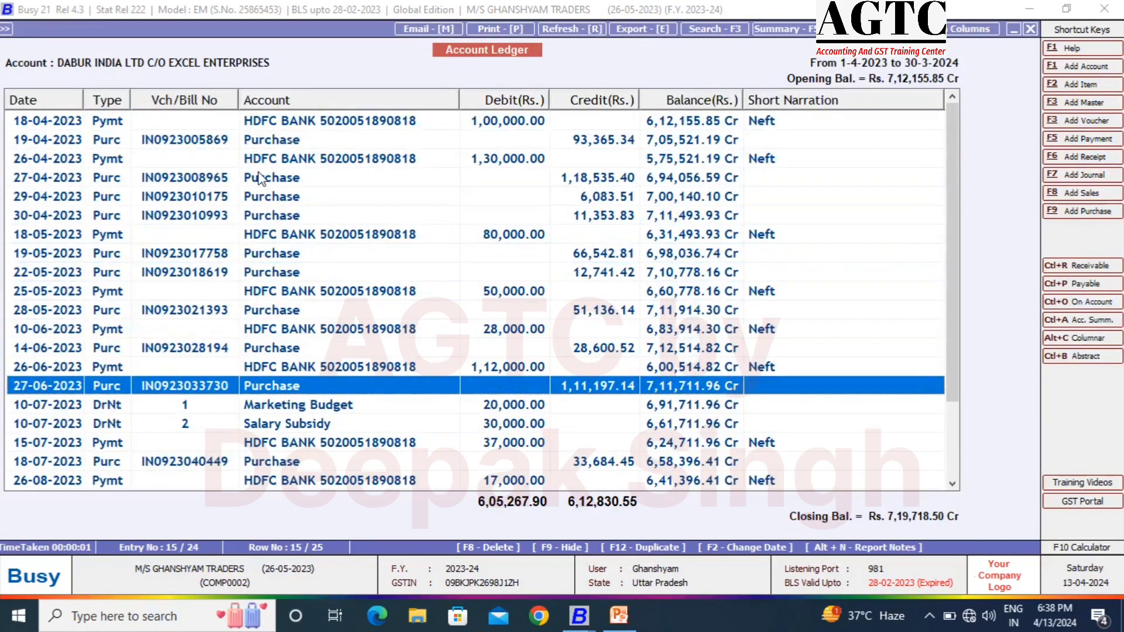
{"action": "key", "text": "Up"}
{"action": "key", "text": "Return"}
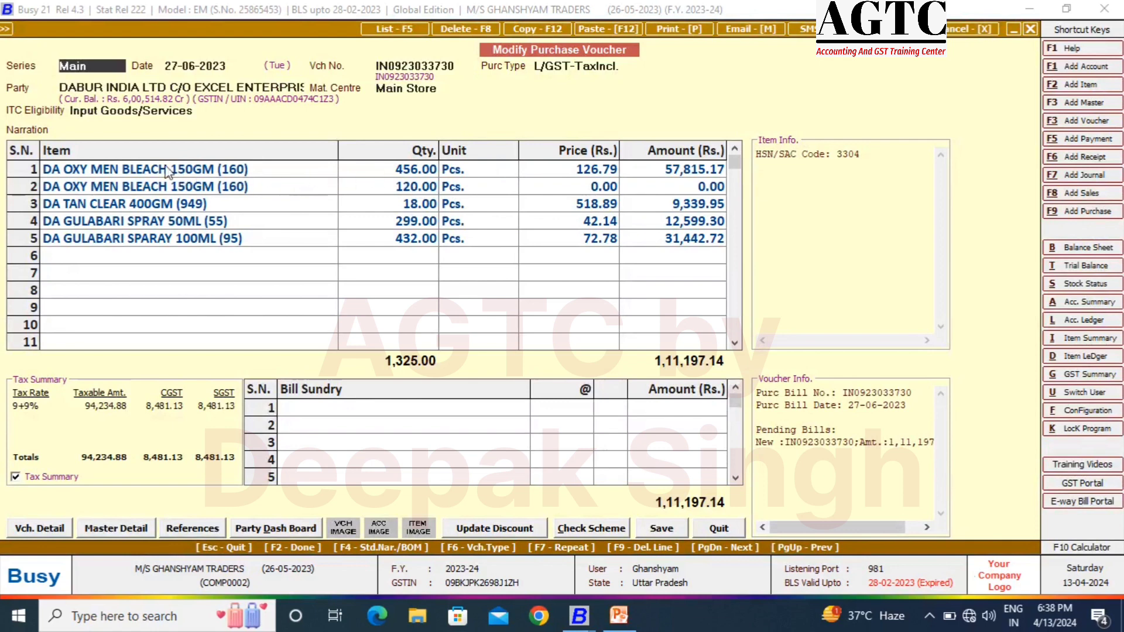
{"action": "left_click", "coordinate": [601, 173]}
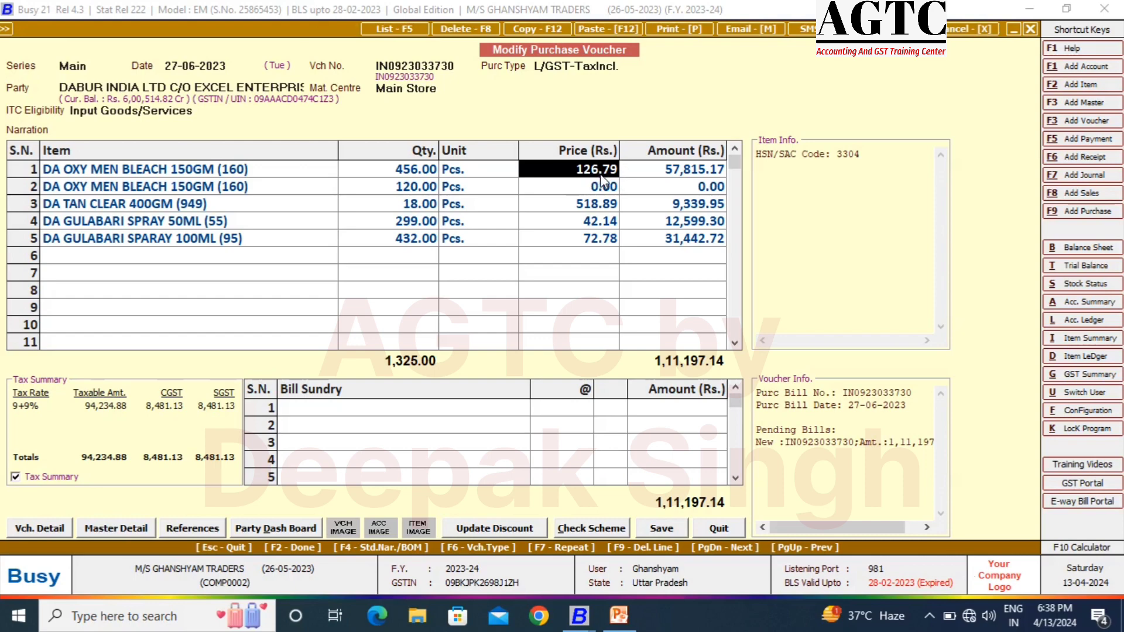
Step: Close the purchase voucher and start another debit note without items dated 10-07-2023 with voucher number 3
{"action": "key", "text": "Escape"}
{"action": "key", "text": "Escape"}
{"action": "key", "text": "Return"}
{"action": "key", "text": "Down"}
{"action": "key", "text": "Down"}
{"action": "key", "text": "Down"}
{"action": "key", "text": "Down"}
{"action": "key", "text": "Down"}
{"action": "key", "text": "Up"}
{"action": "key", "text": "Down"}
{"action": "key", "text": "Return"}
{"action": "key", "text": "Return"}
{"action": "key", "text": "Return"}
{"action": "key", "text": "Return"}
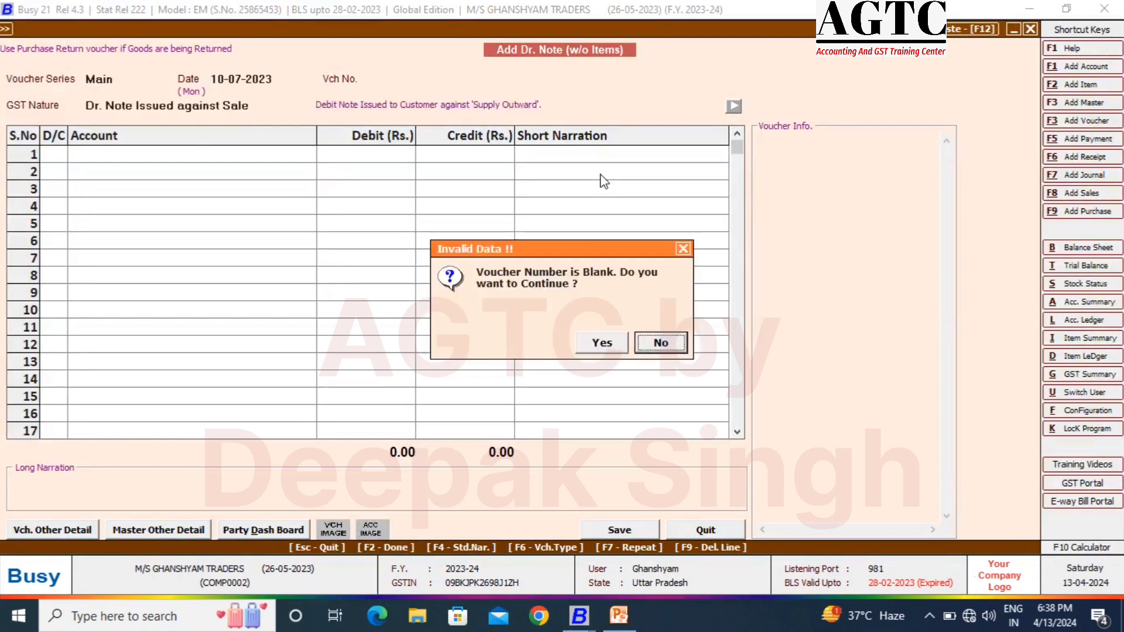
{"action": "key", "text": "Return"}
{"action": "type", "text": "3"}
{"action": "key", "text": "Return"}
Step: Set the GST nature to Cr. Note Received against Purchase and select DABUR INDIA LTD C/O EXCEL ENTERPRISES as the debit account
{"action": "key", "text": "Down"}
{"action": "key", "text": "Down"}
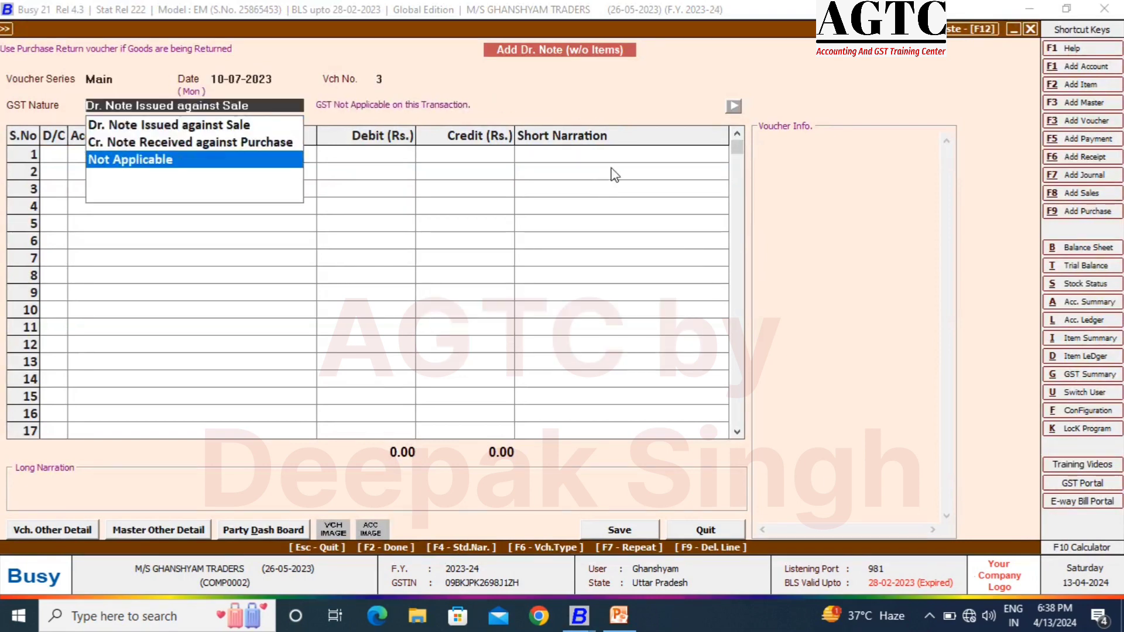
{"action": "key", "text": "Up"}
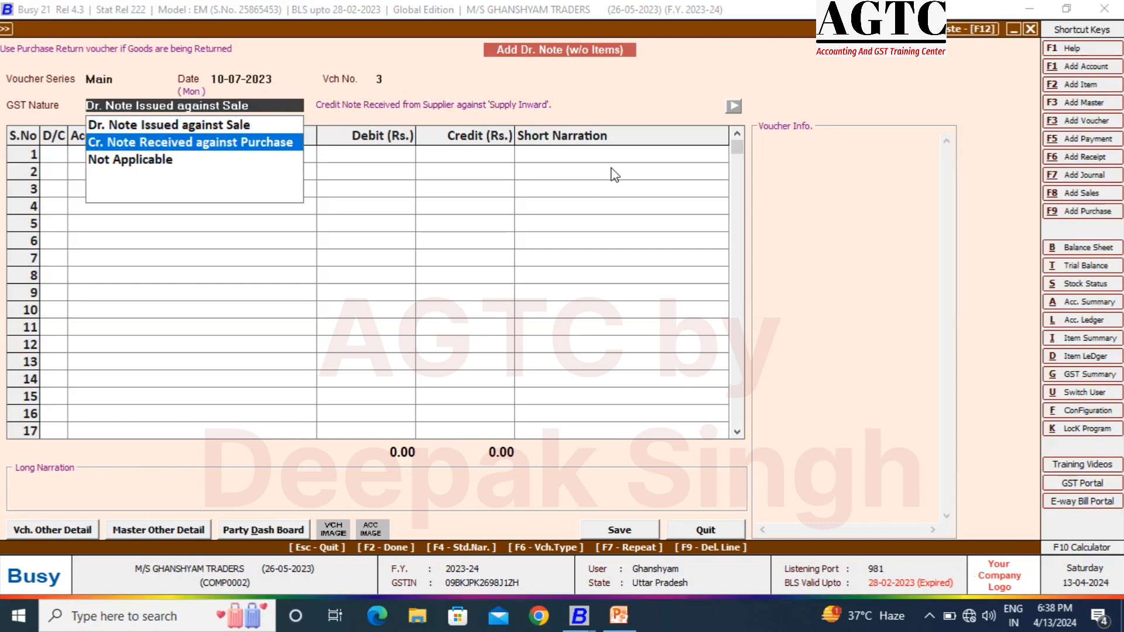
{"action": "key", "text": "Return"}
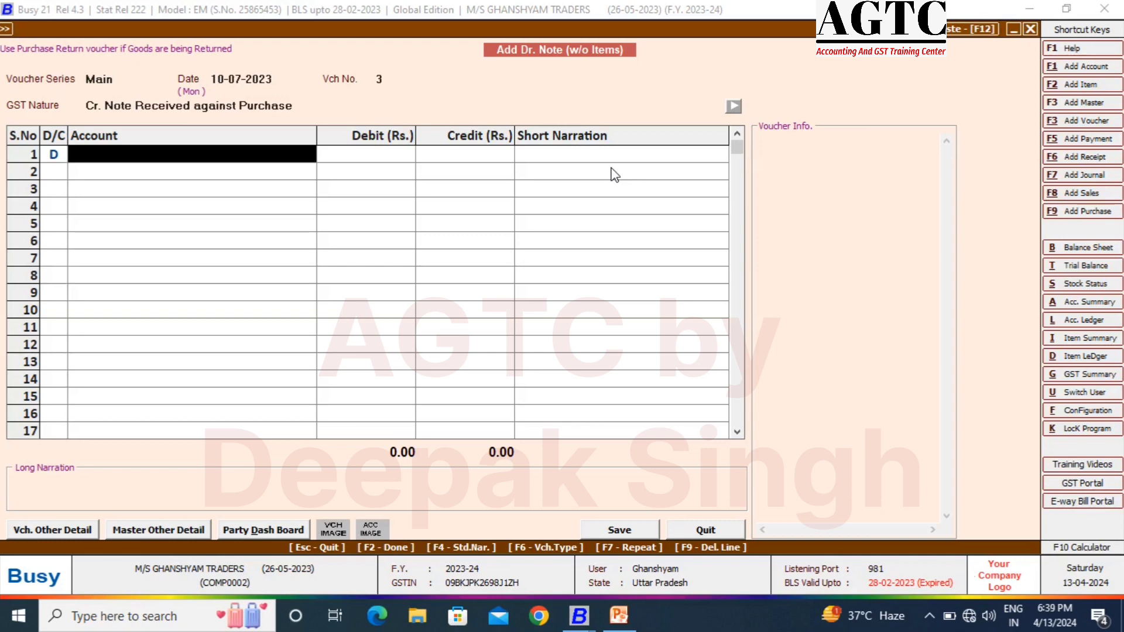
{"action": "type", "text": "dab"}
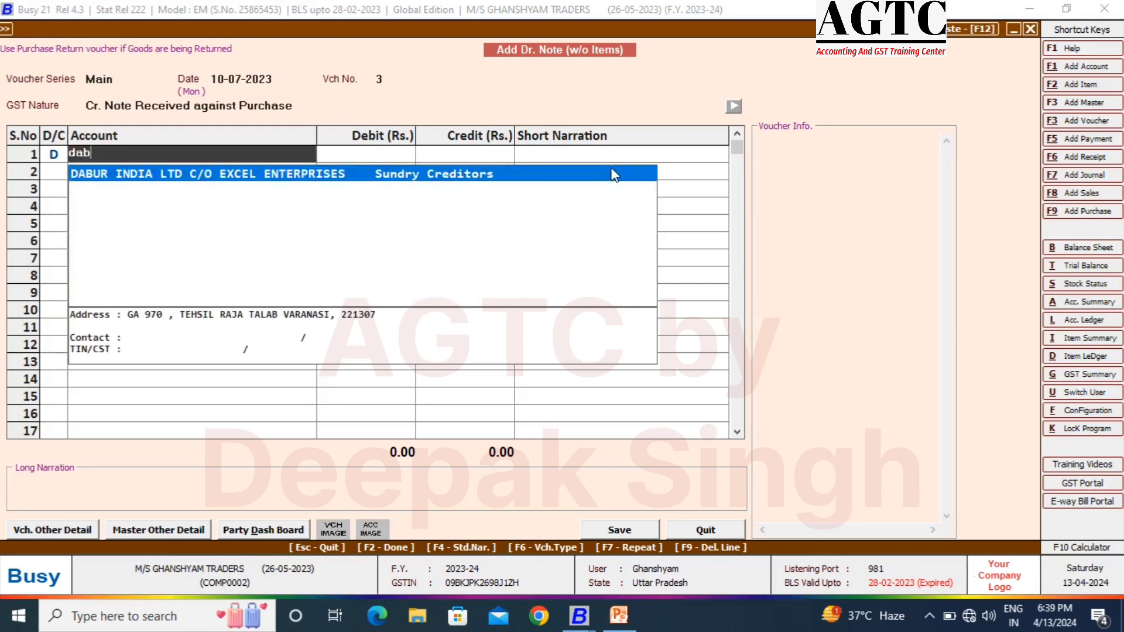
{"action": "key", "text": "Return"}
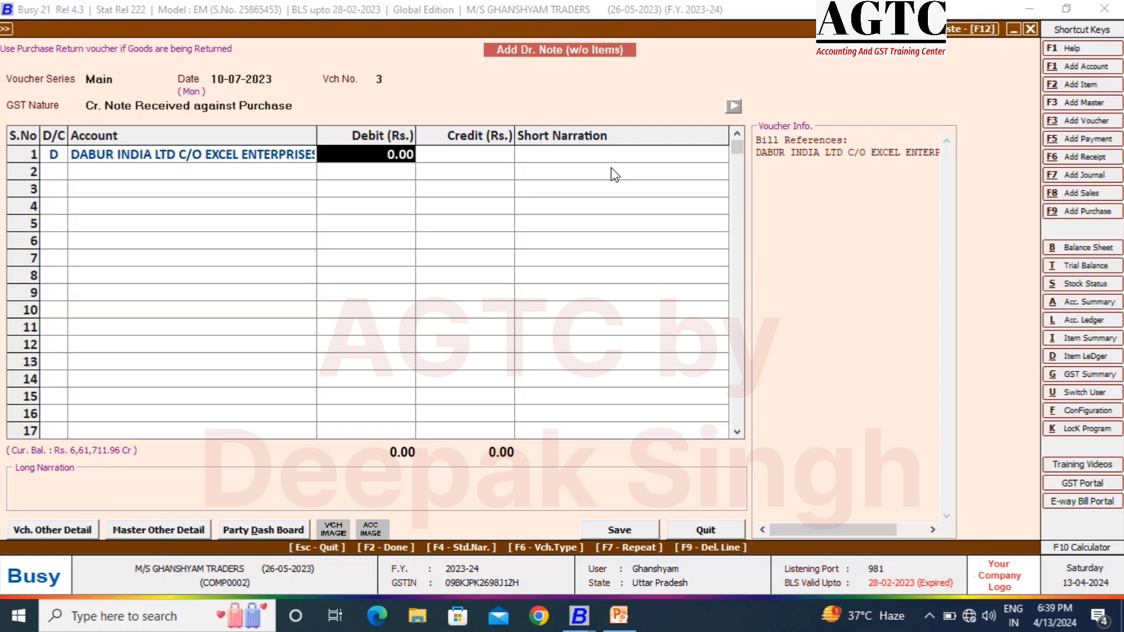
Step: Try to calculate the DABUR INDIA LTD debit amount as 6.79 × 456 with 18 added for tax
{"action": "key", "text": "F10"}
{"action": "type", "text": "6.79"}
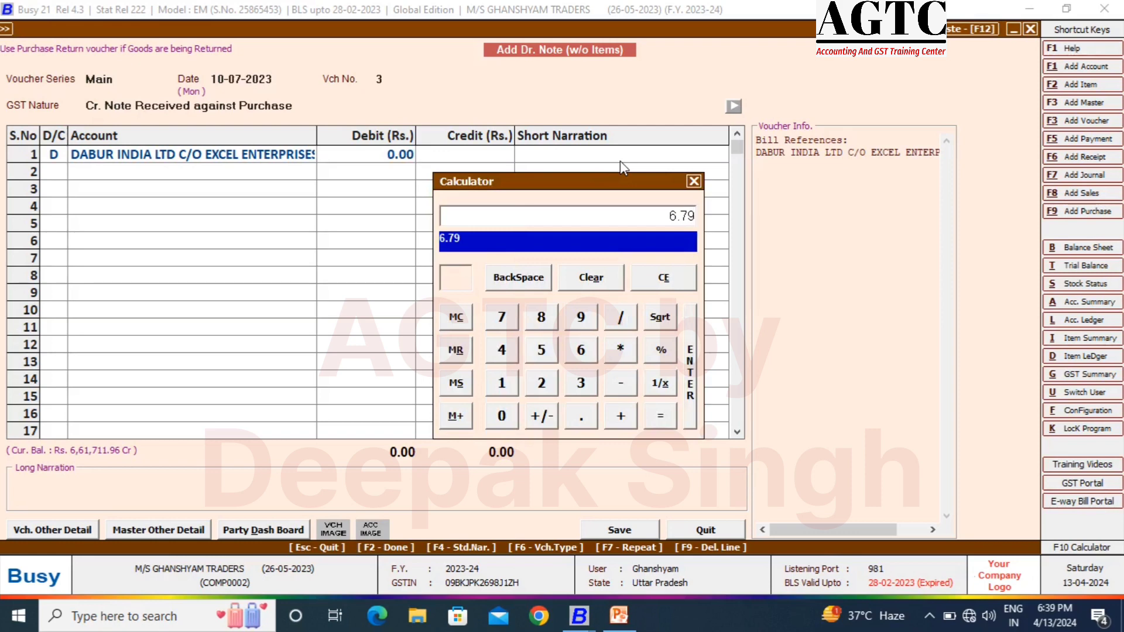
{"action": "type", "text": "*456"}
{"action": "key", "text": "Return"}
{"action": "type", "text": "+18"}
{"action": "key", "text": "Return"}
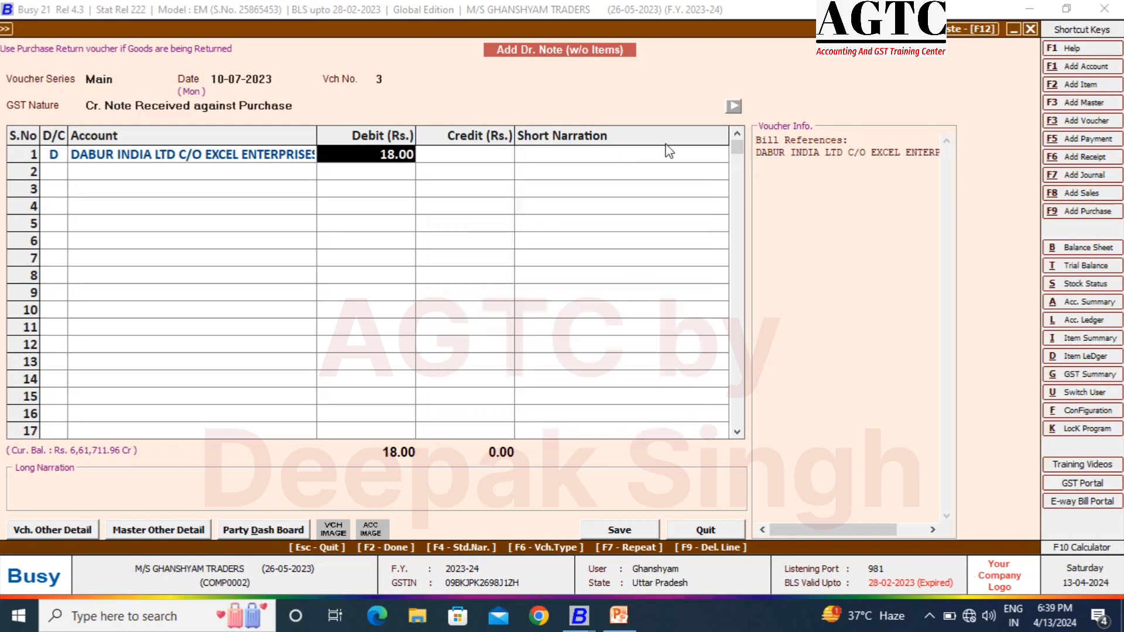
Step: Calculate the tax-inclusive debit amount as 118% of 6.79 × 456
{"action": "key", "text": "F10"}
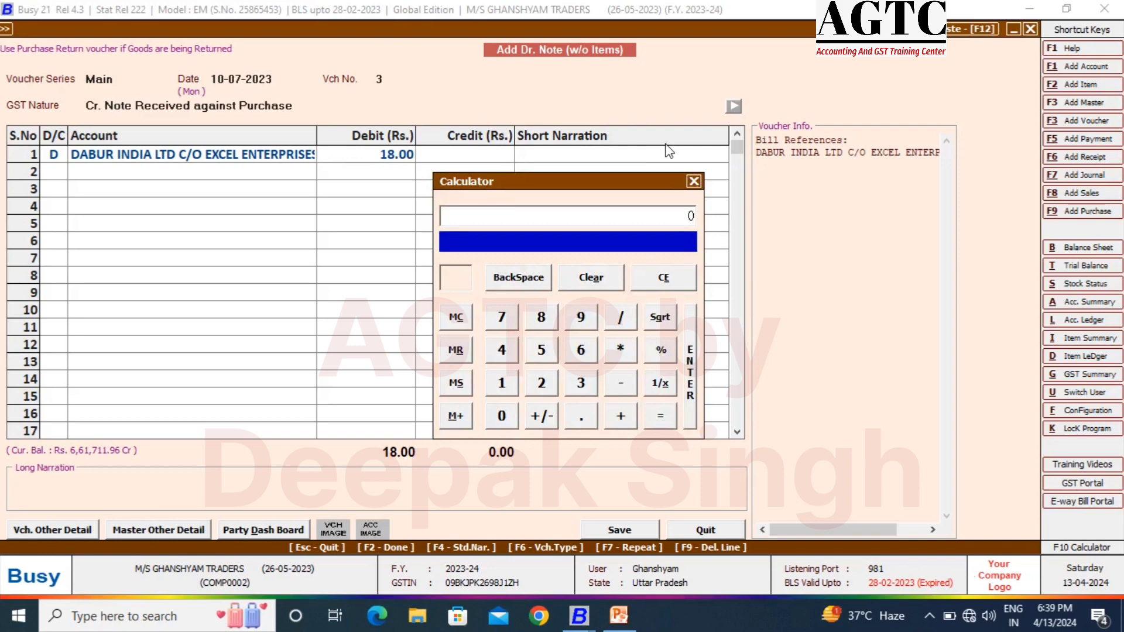
{"action": "type", "text": "6.79"}
{"action": "key", "text": "asterisk"}
{"action": "type", "text": "456"}
{"action": "key", "text": "Return"}
{"action": "key", "text": "asterisk"}
{"action": "type", "text": "118"}
{"action": "key", "text": "percent"}
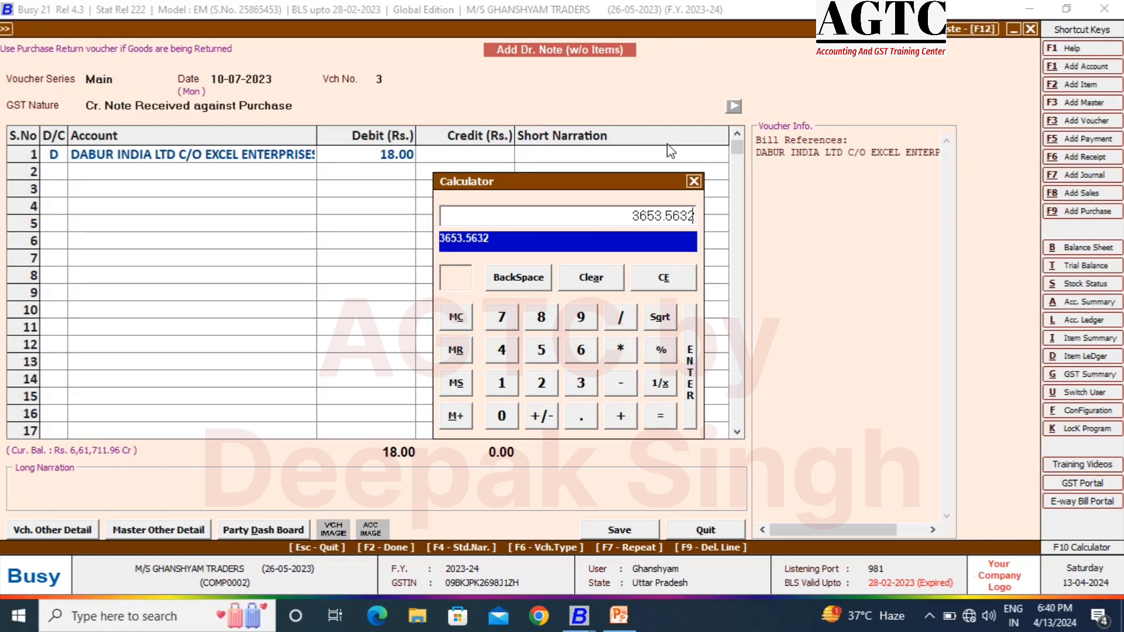
Step: Set the DABUR INDIA LTD debit to 3,654 and skip the bill-by-bill adjustment, continuing to the credit line
{"action": "key", "text": "Escape"}
{"action": "key", "text": "Escape"}
{"action": "type", "text": "3,6"}
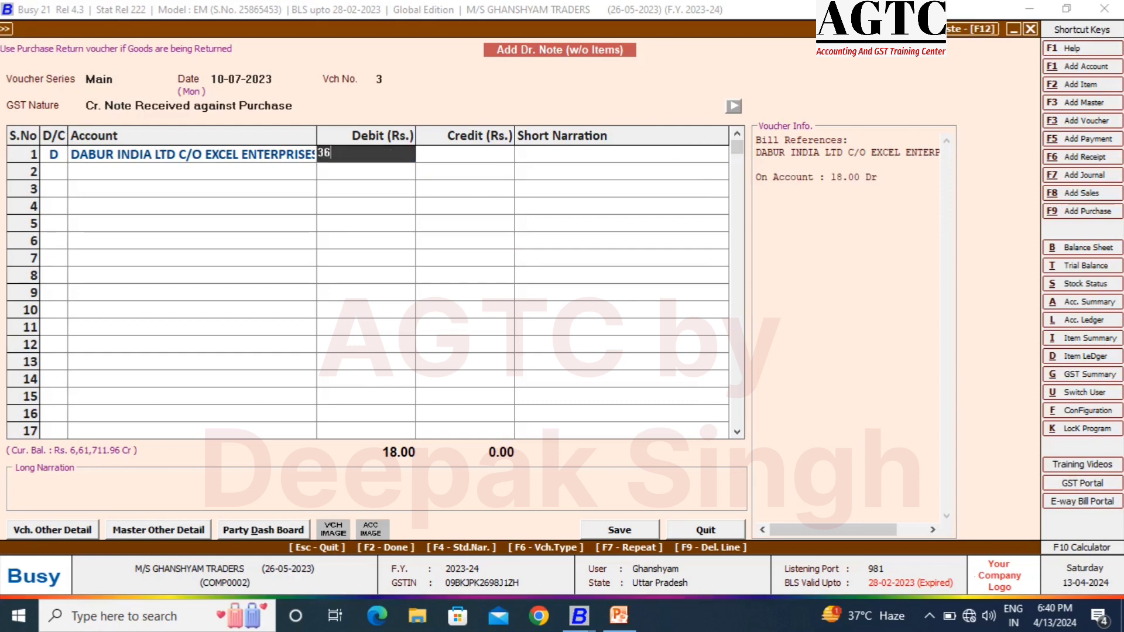
{"action": "type", "text": "54"}
{"action": "key", "text": "Return"}
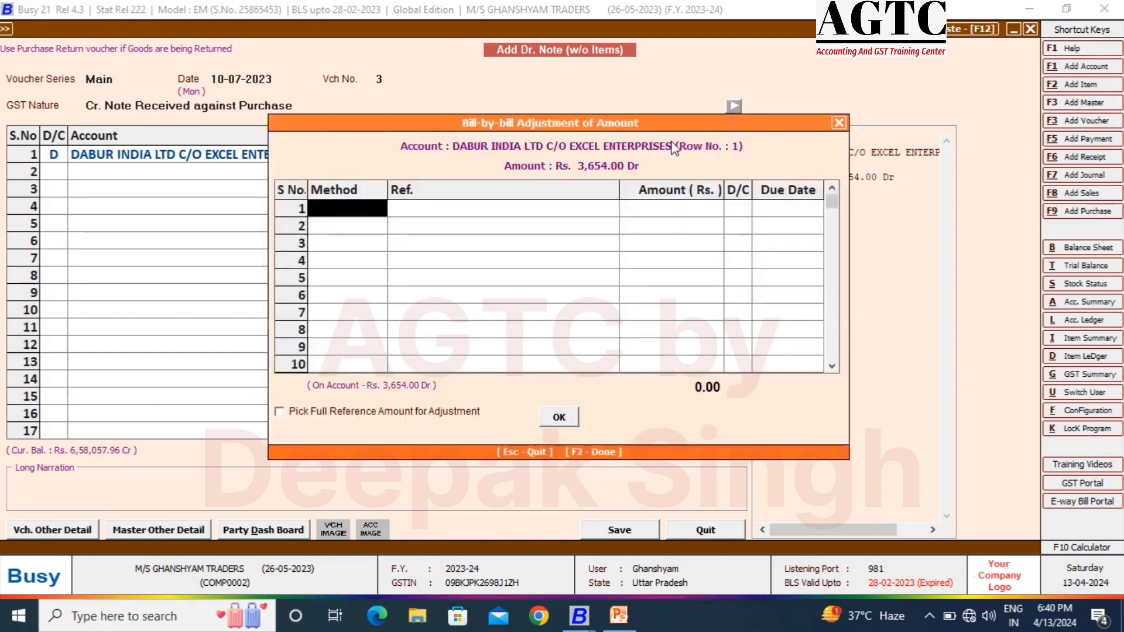
{"action": "key", "text": "Escape"}
{"action": "key", "text": "Return"}
{"action": "key", "text": "Return"}
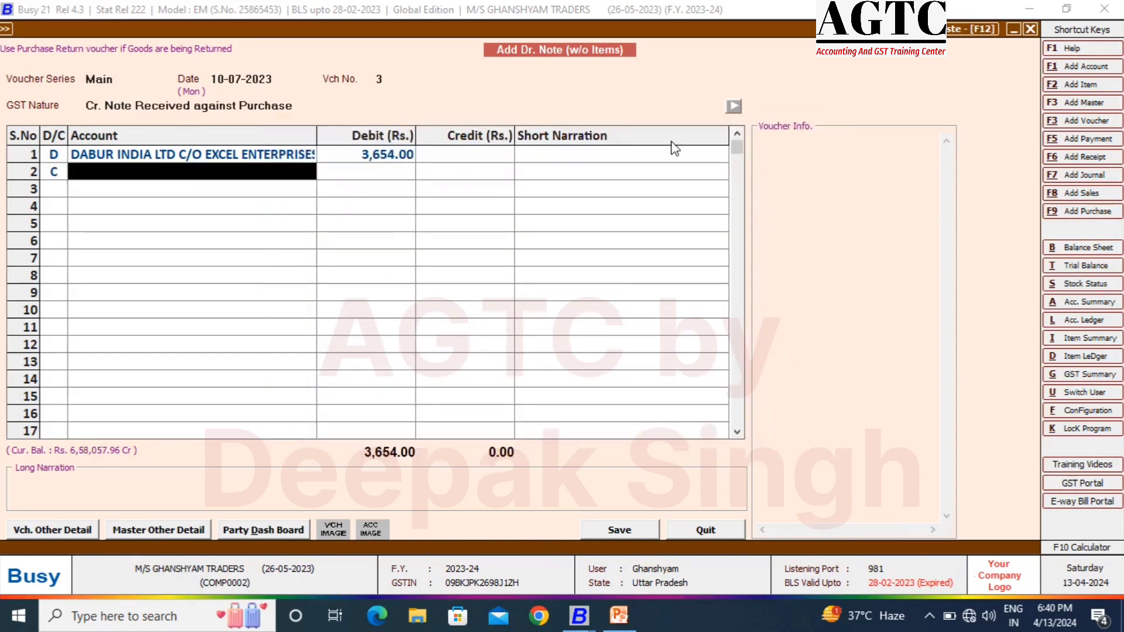
Step: Create the account Rate Diff on Purchase under the Income (Indirect) group and use it as the credit account
{"action": "key", "text": "alt+F1"}
{"action": "type", "text": "rate diff on"}
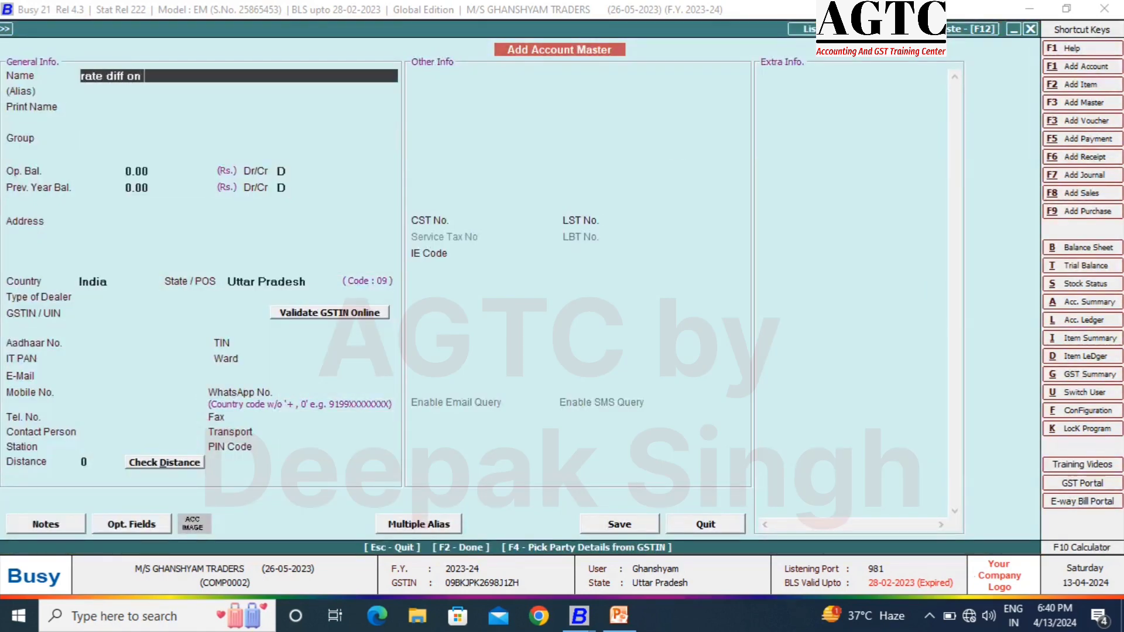
{"action": "type", "text": " purchase"}
{"action": "key", "text": "Return"}
{"action": "key", "text": "Return"}
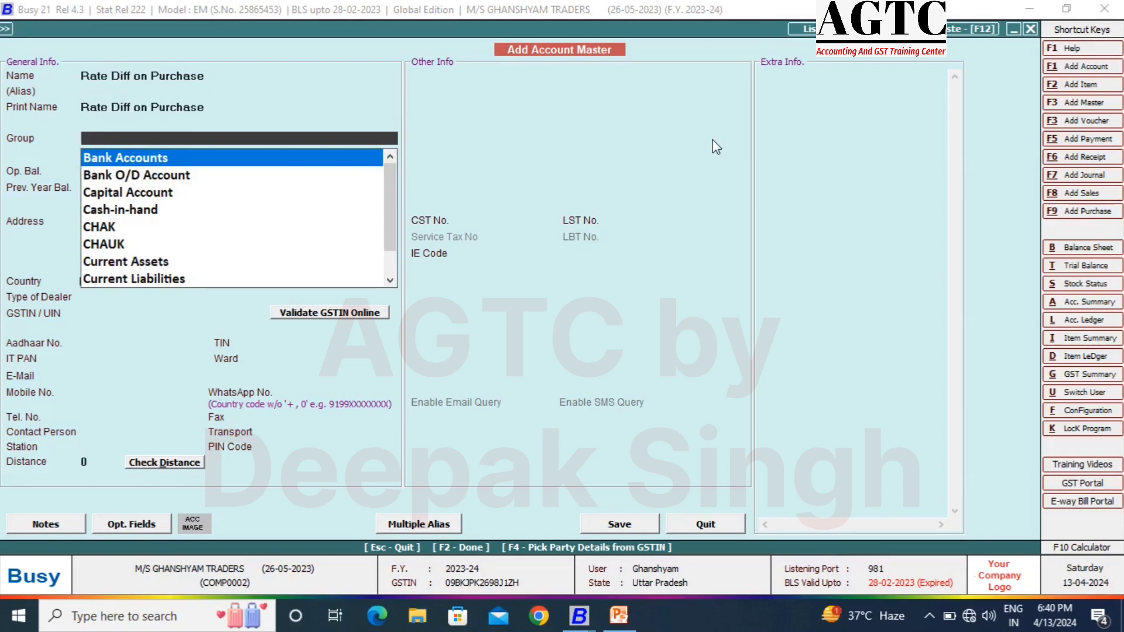
{"action": "type", "text": "in"}
{"action": "key", "text": "Down"}
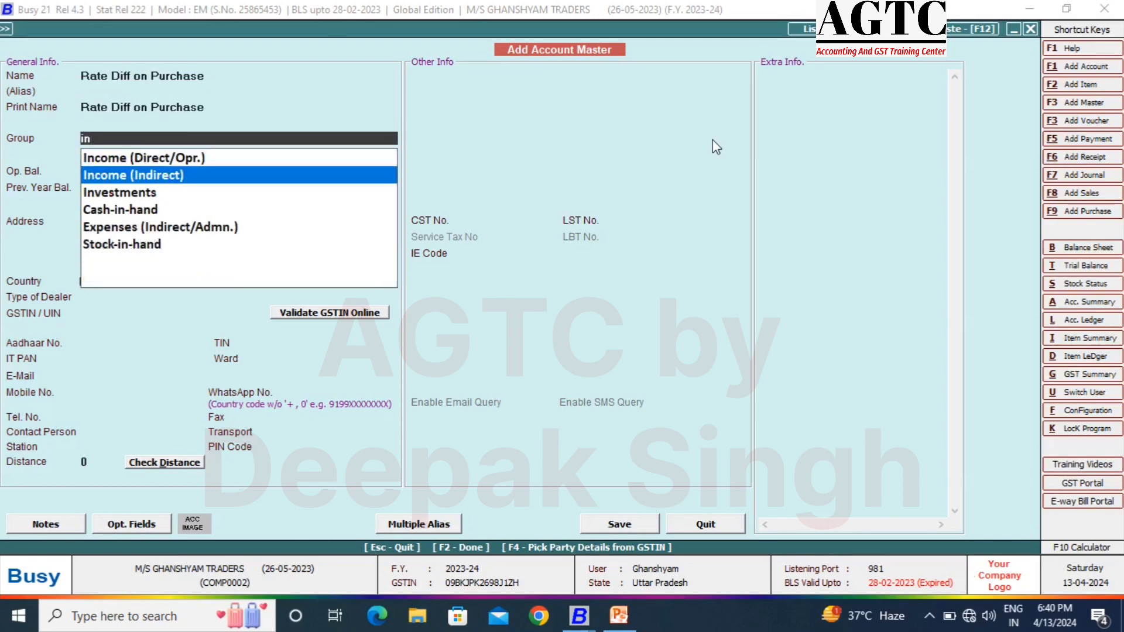
{"action": "key", "text": "Return"}
{"action": "key", "text": "Return"}
{"action": "key", "text": "F2"}
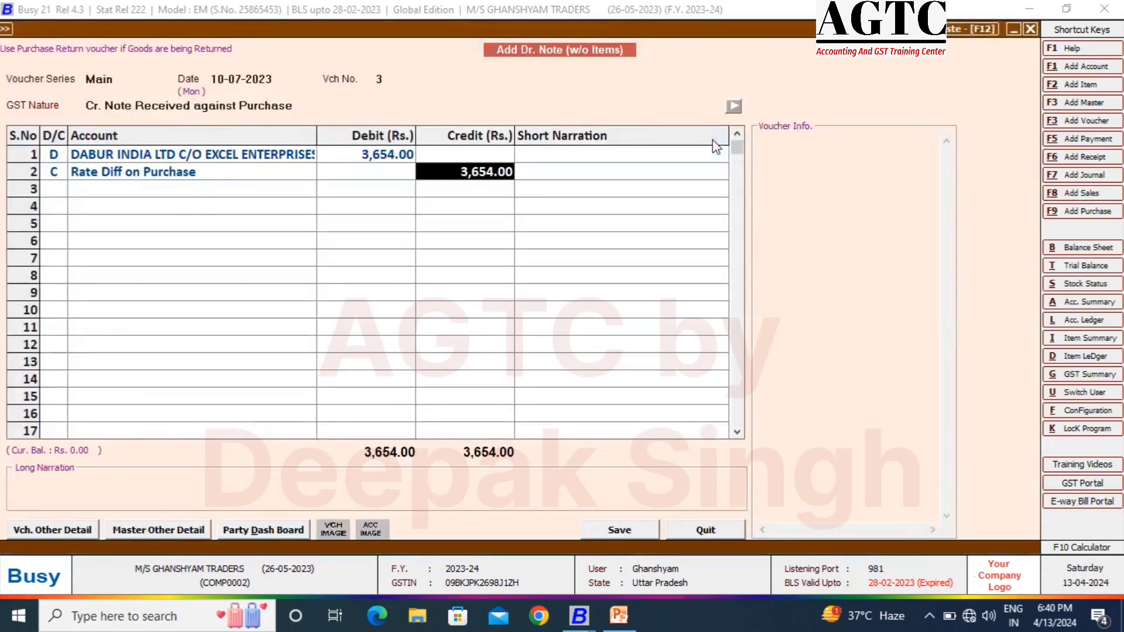
Step: Set the Rate Diff on Purchase credit to 3,096.61 by calculating 3654 / 1.18
{"action": "key", "text": "F10"}
{"action": "type", "text": "6"}
{"action": "key", "text": "Delete"}
{"action": "type", "text": "3656"}
{"action": "key", "text": "Delete"}
{"action": "type", "text": "3"}
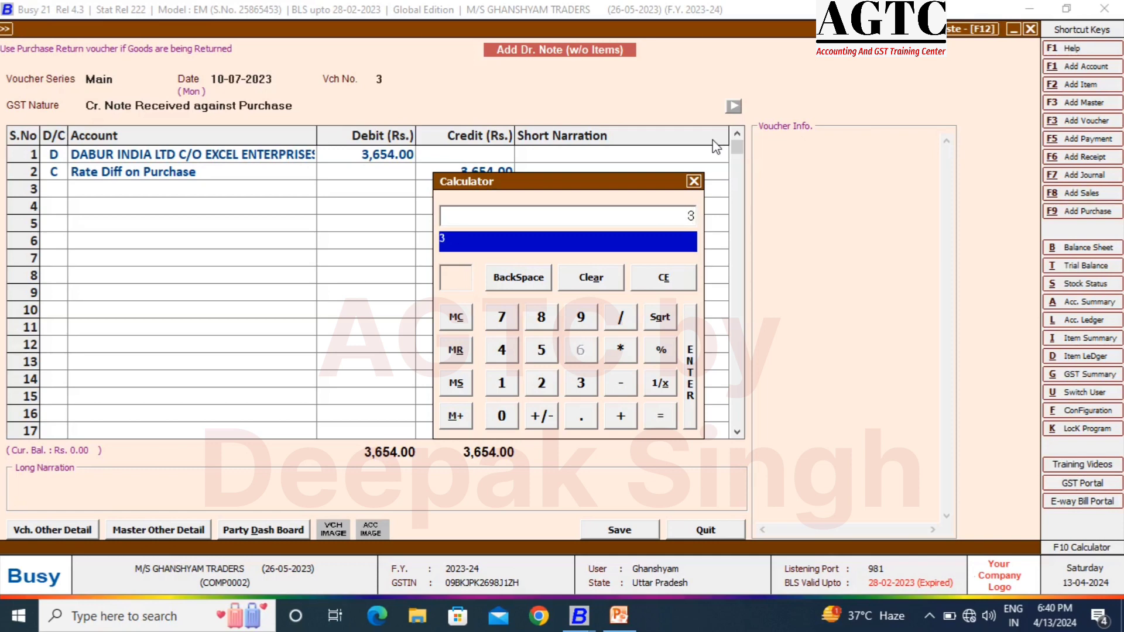
{"action": "type", "text": "654/1.18"}
{"action": "key", "text": "Return"}
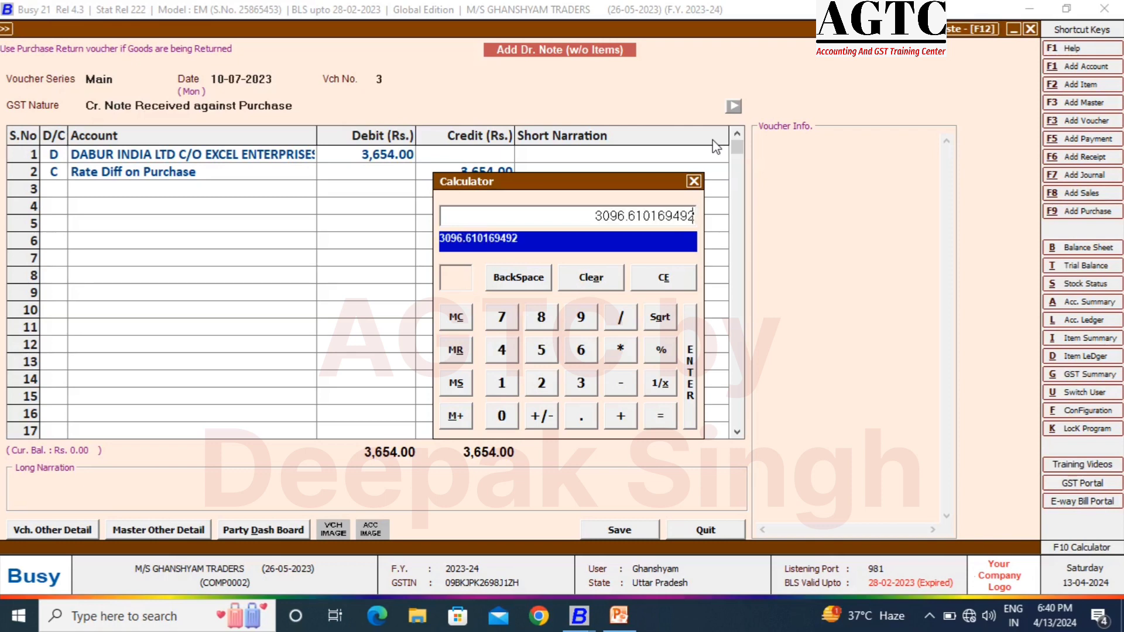
{"action": "key", "text": "Return"}
{"action": "key", "text": "Return"}
{"action": "key", "text": "Return"}
{"action": "key", "text": "Return"}
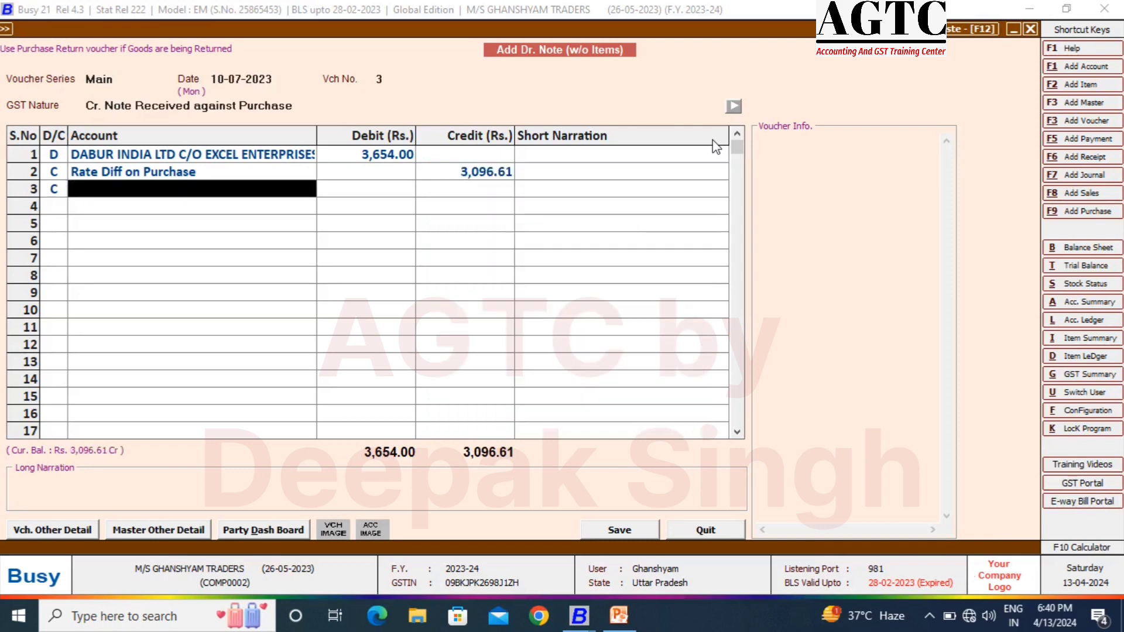
Step: Add a CGST Input credit line with the proposed 557.39 and its matching SGST Input line
{"action": "type", "text": "cgs"}
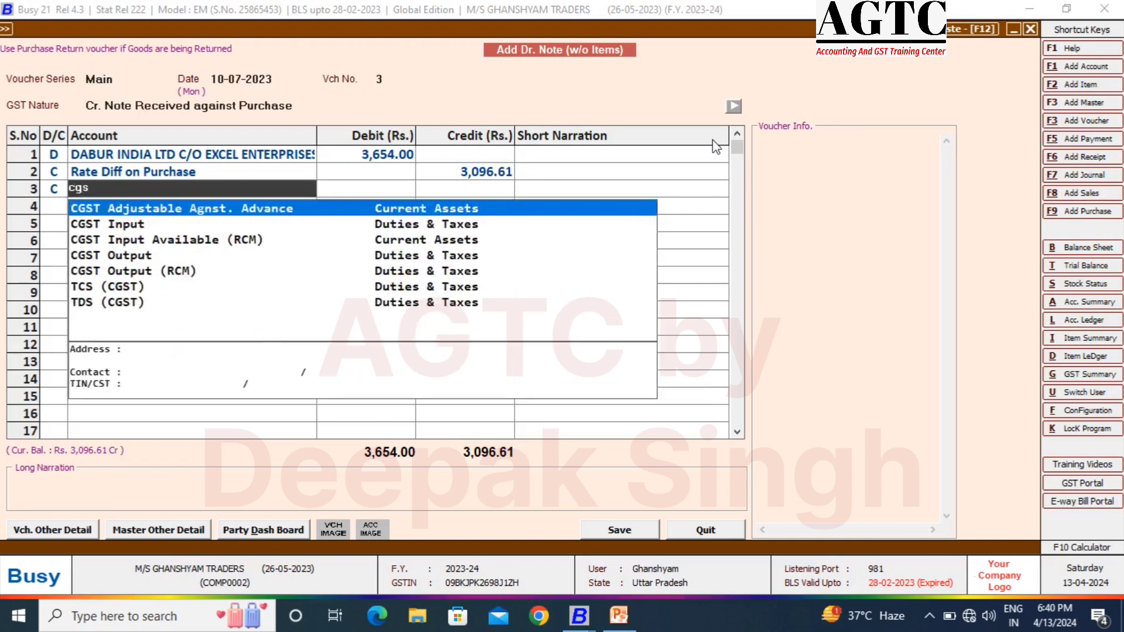
{"action": "key", "text": "Down"}
{"action": "key", "text": "Return"}
{"action": "key", "text": "Return"}
{"action": "key", "text": "Return"}
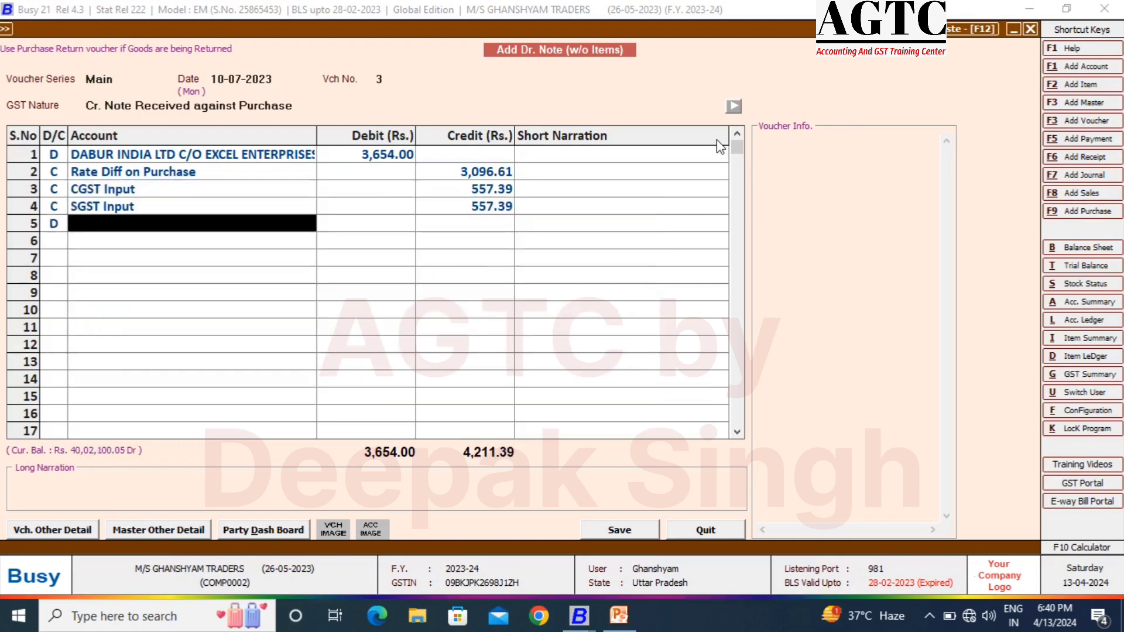
Step: Correct the CGST Input credit to 9% of 3096.61 (278.69) and add the matching SGST Input line
{"action": "left_click", "coordinate": [195, 193]}
{"action": "key", "text": "F10"}
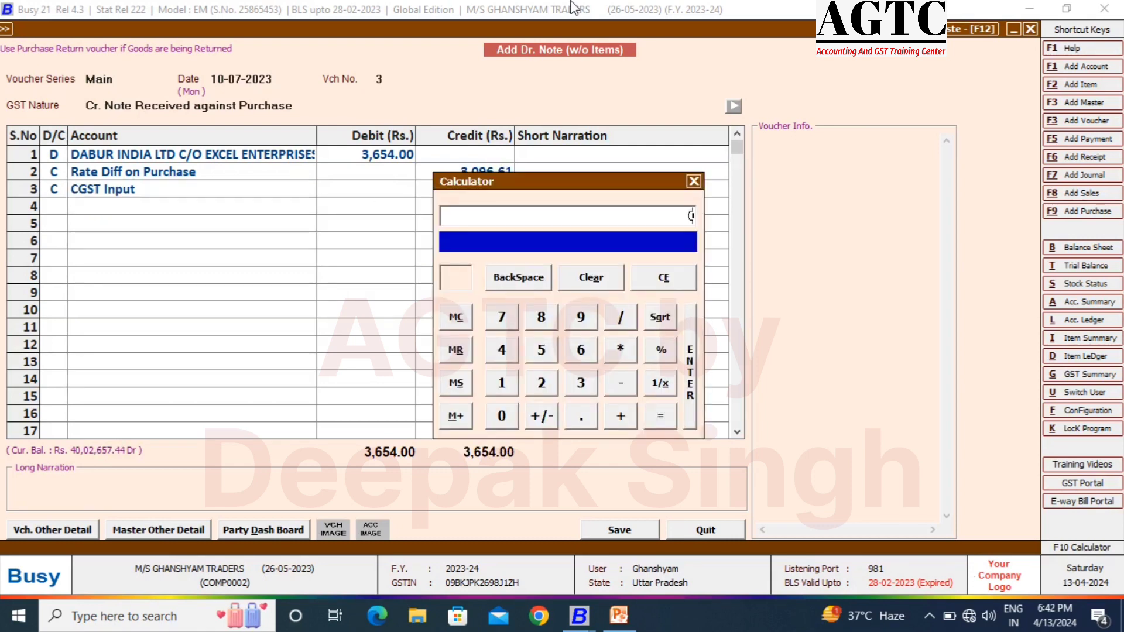
{"action": "left_click_drag", "start_coordinate": [575, 186], "coordinate": [573, 213]}
{"action": "type", "text": "3096.61*9"}
{"action": "key", "text": "percent"}
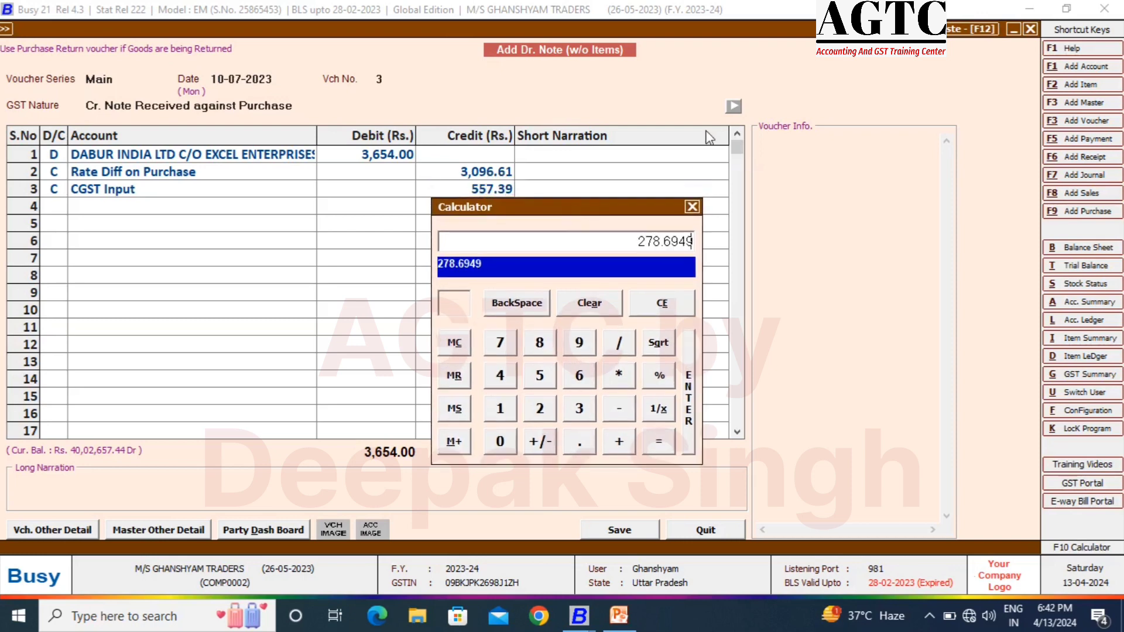
{"action": "key", "text": "Return"}
{"action": "key", "text": "Return"}
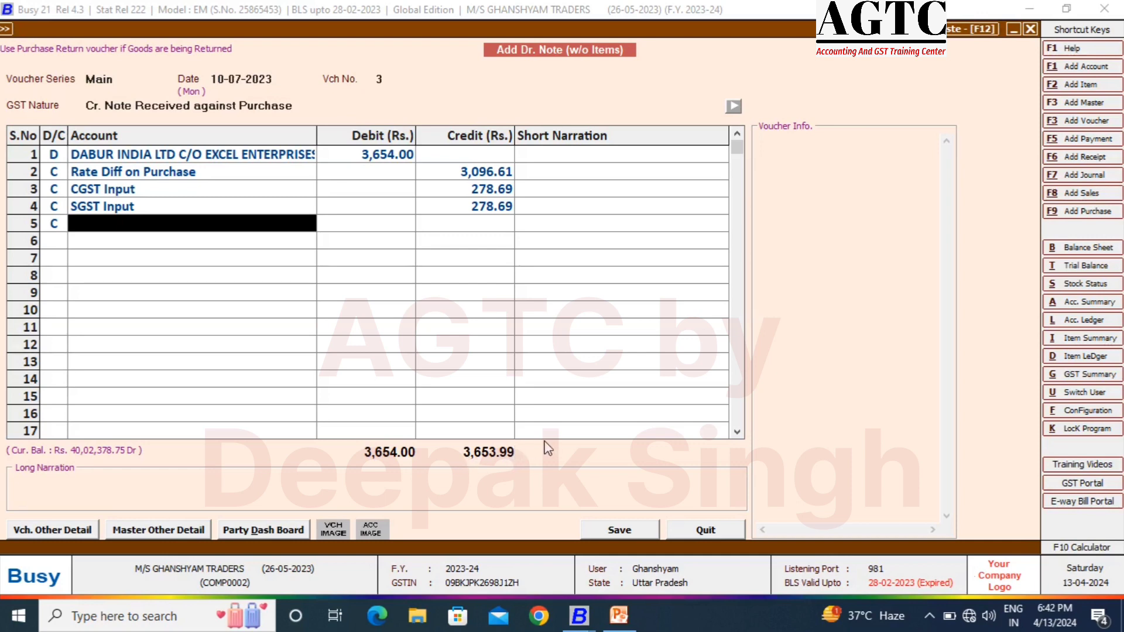
Step: Add a 0.01 Rounded Off credit line and start saving the debit note with adjustment reason 02-Post Sale/Purc
{"action": "type", "text": "roun"}
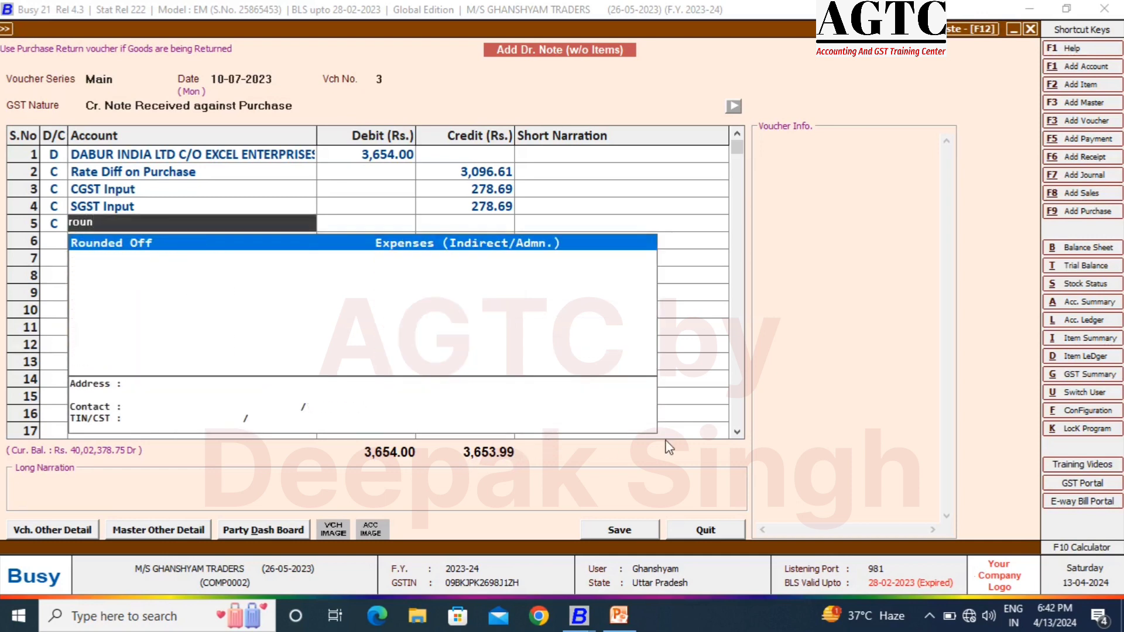
{"action": "key", "text": "Return"}
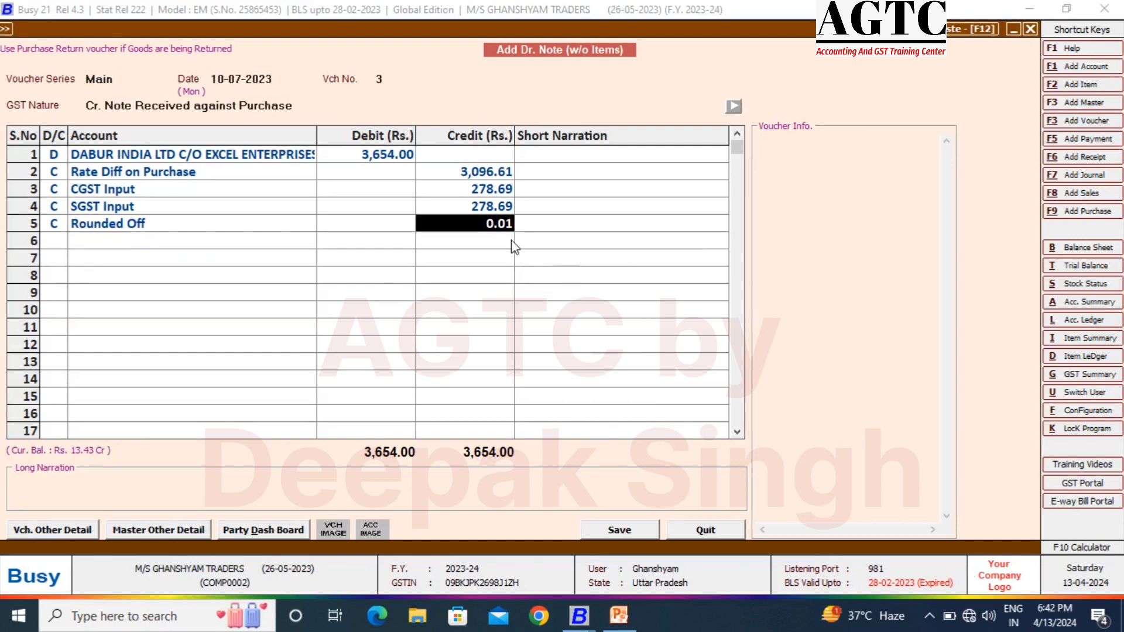
{"action": "left_click", "coordinate": [617, 530]}
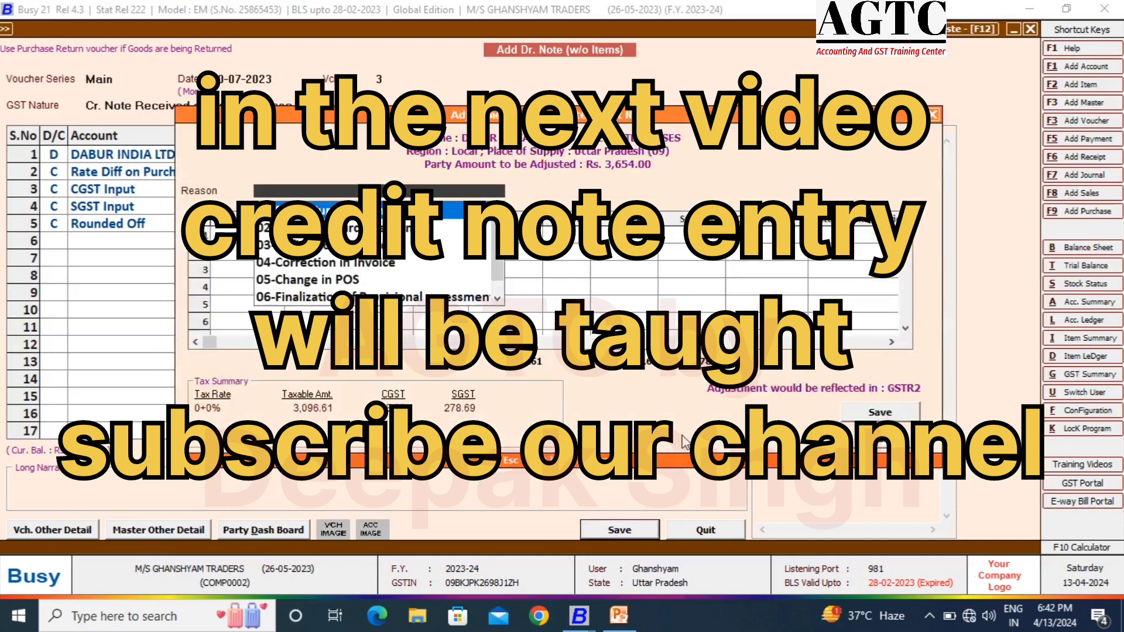
{"action": "key", "text": "Down"}
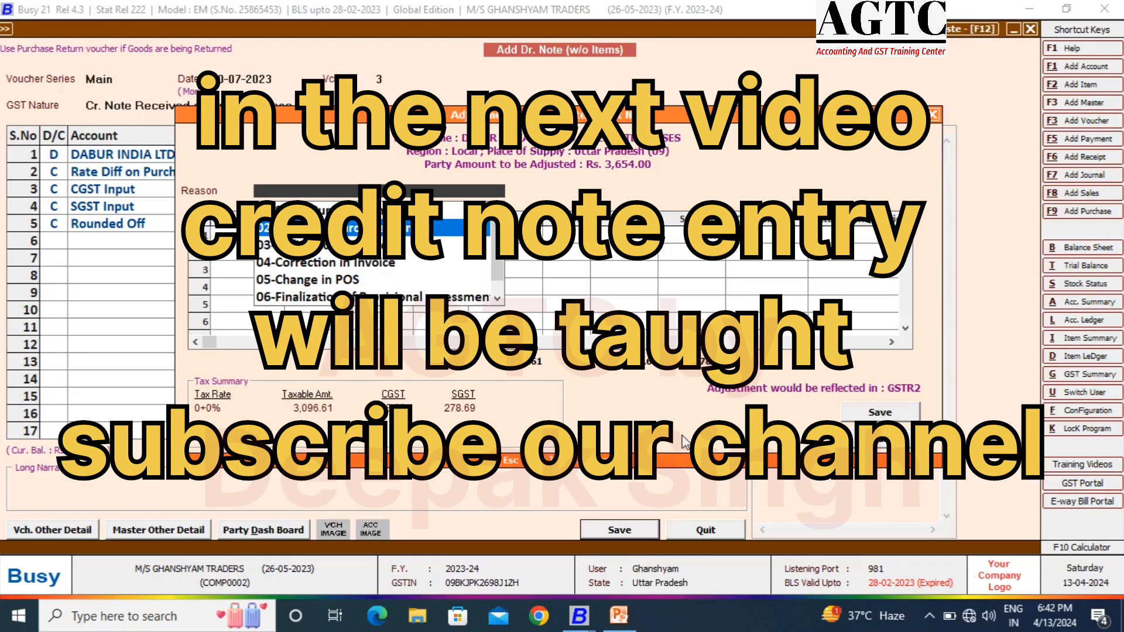
{"action": "key", "text": "Return"}
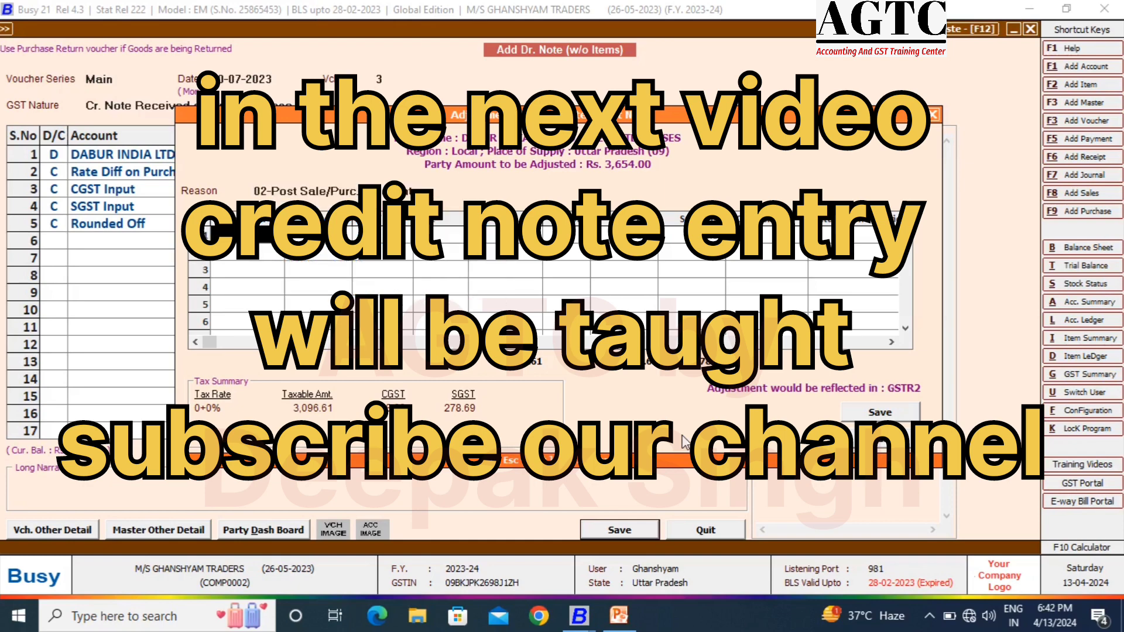